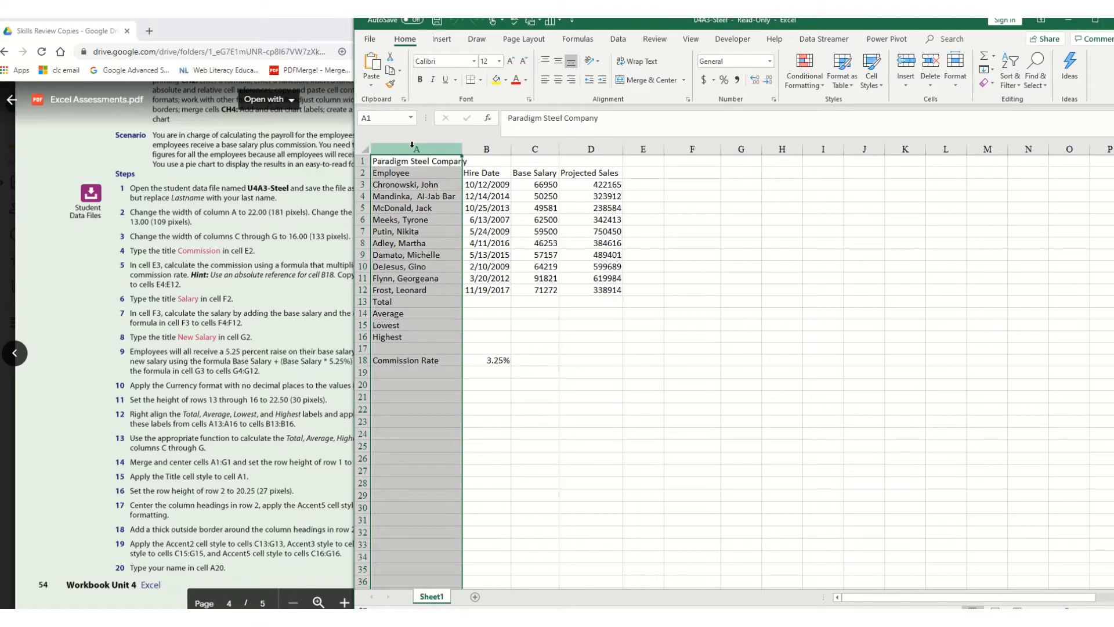
# Set the width of column A to 22.
pyautogui.rightClick(412, 146)
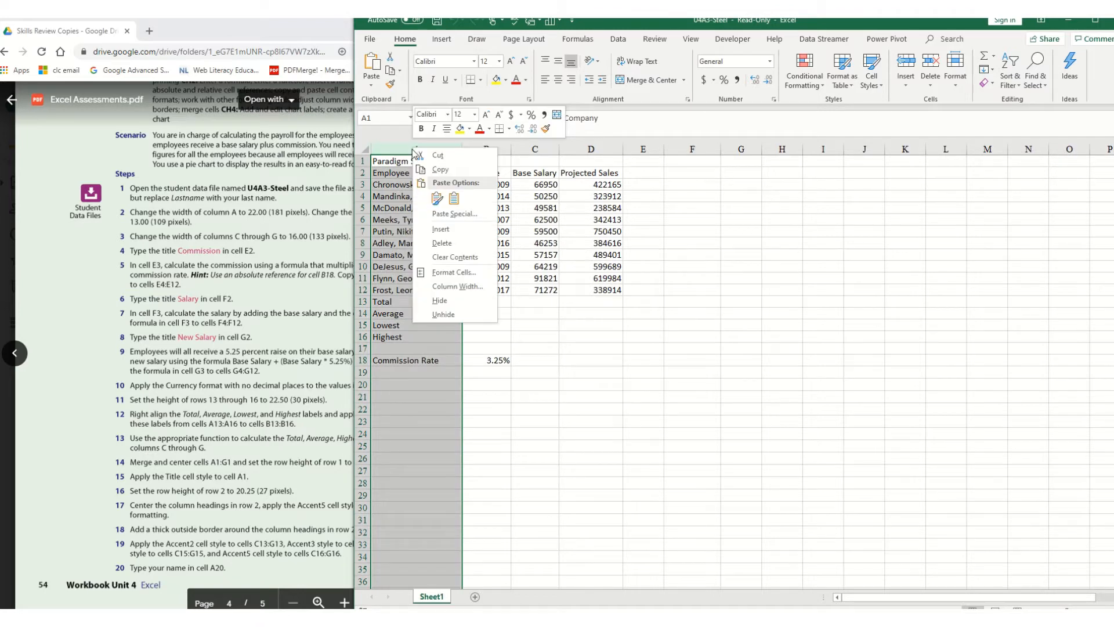
pyautogui.click(458, 286)
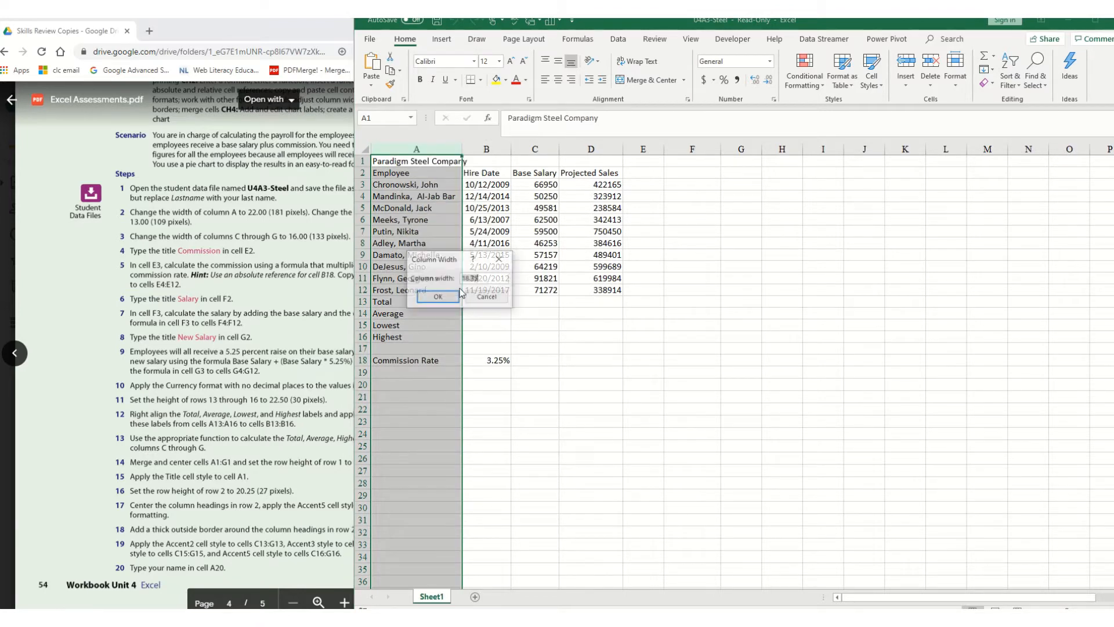
pyautogui.write('22')
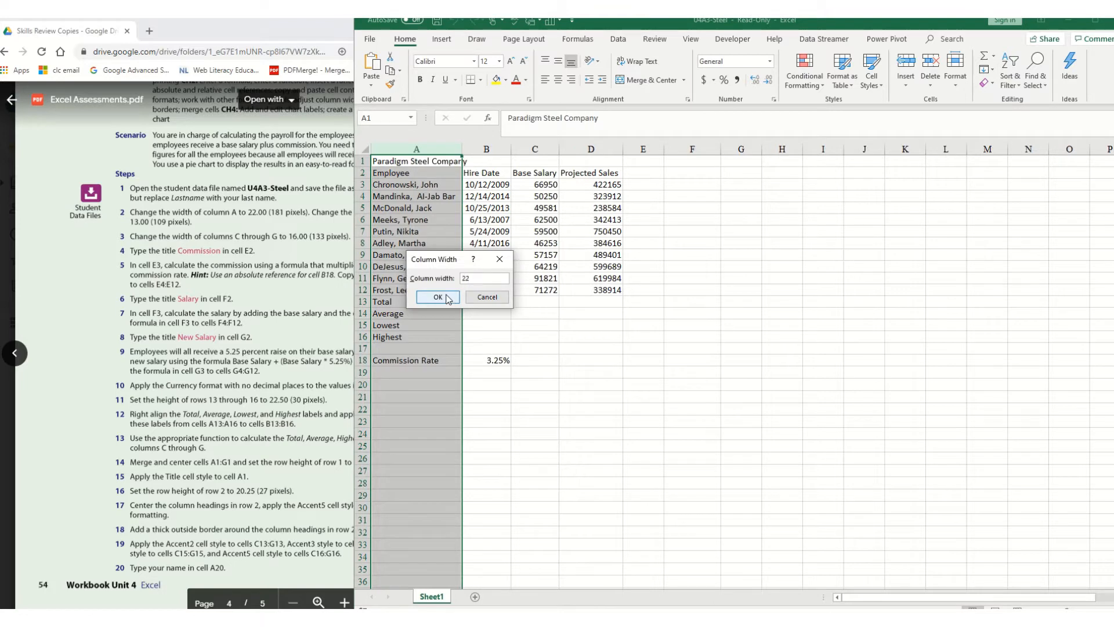
pyautogui.click(438, 297)
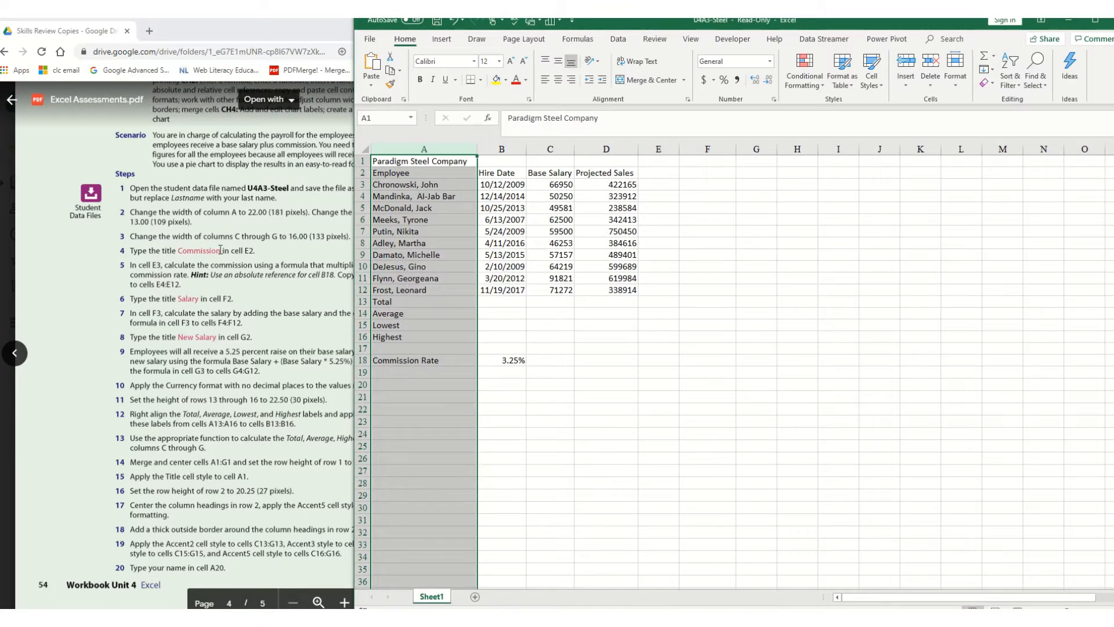
# Check the exercise instructions and set the width of column B to 13.
pyautogui.click(220, 249)
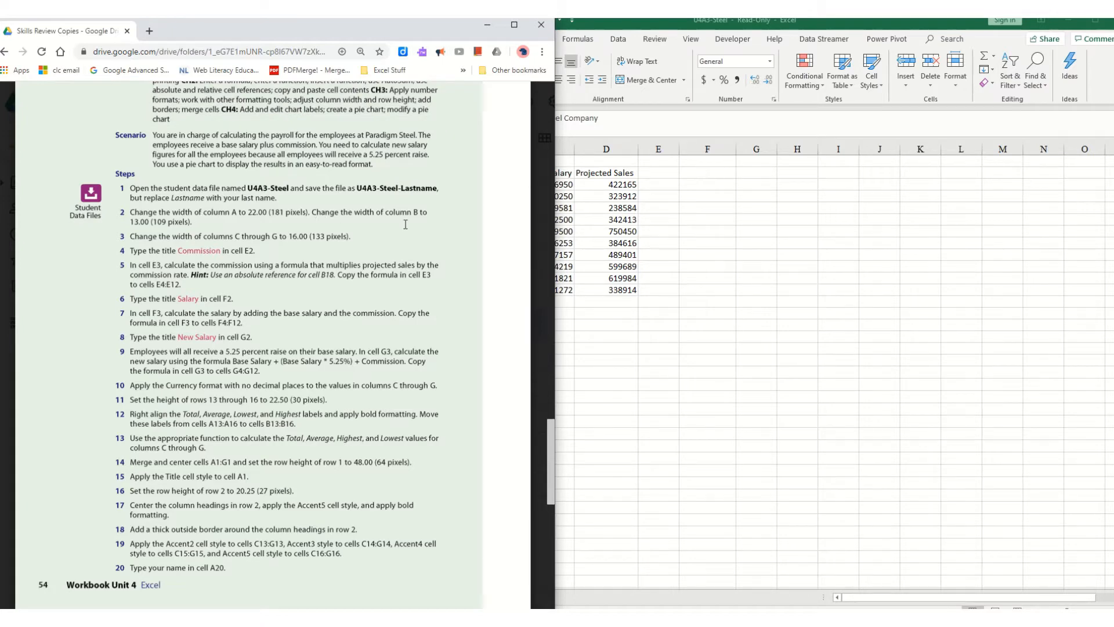
pyautogui.click(644, 186)
pyautogui.click(440, 149)
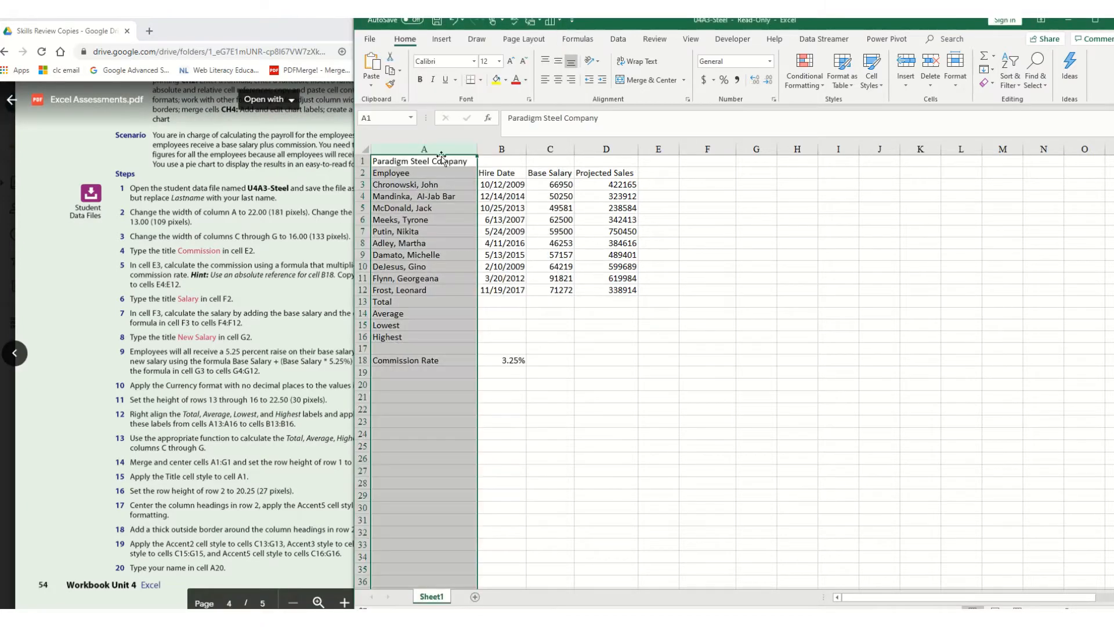
pyautogui.click(498, 148)
pyautogui.rightClick(499, 150)
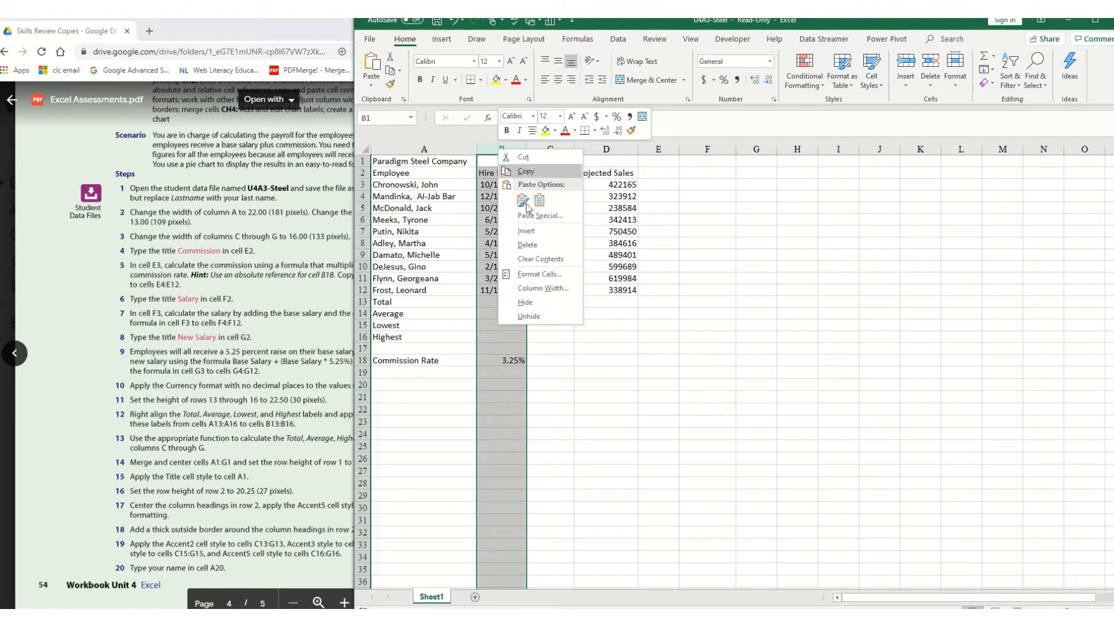
pyautogui.click(540, 288)
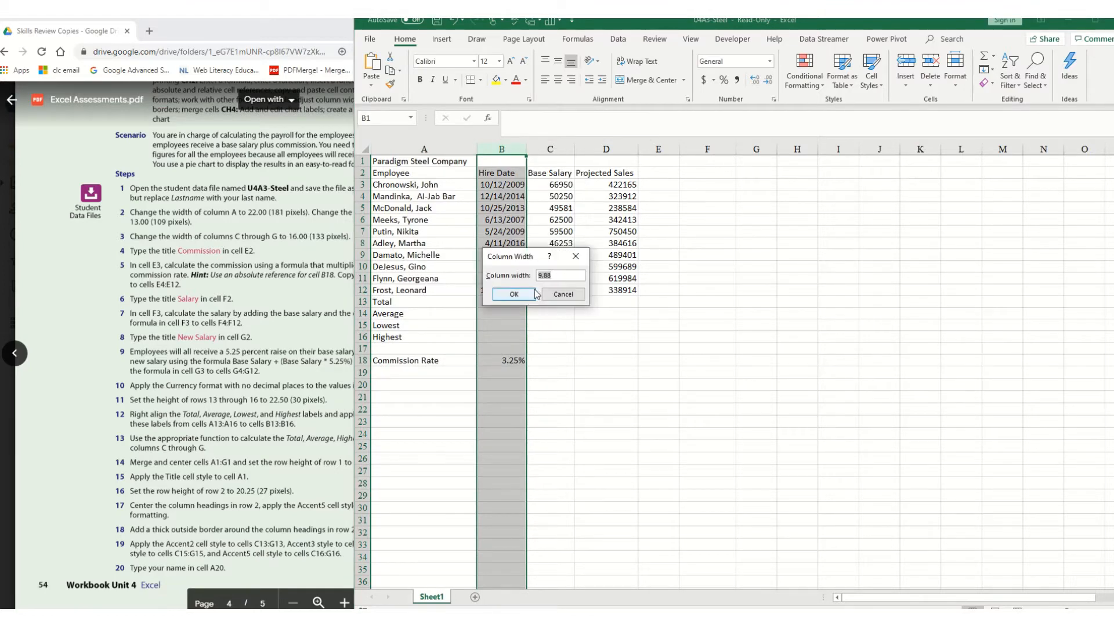
pyautogui.press('Return')
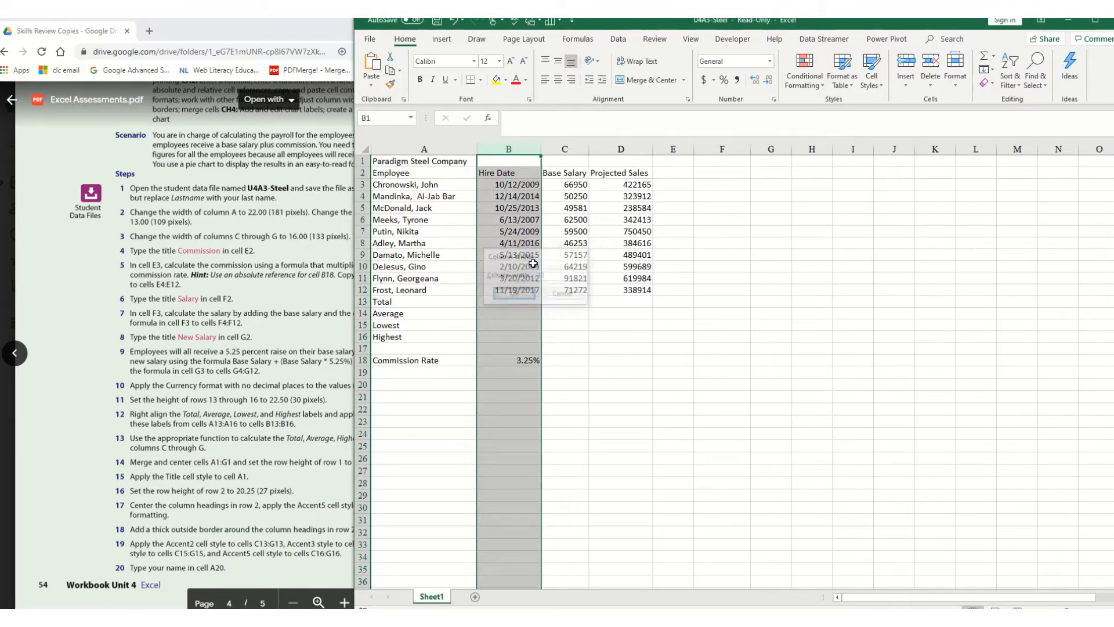
# Set the width of columns C through G to 16, following the exercise instructions.
pyautogui.click(180, 255)
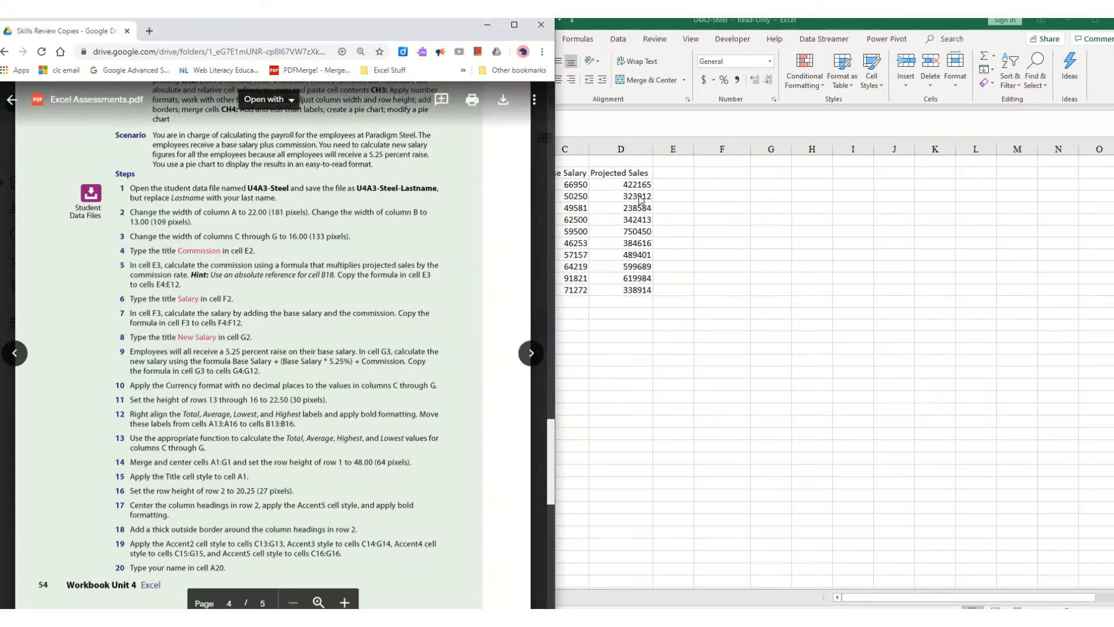
pyautogui.click(600, 158)
pyautogui.moveTo(574, 144); pyautogui.dragTo(722, 146)
pyautogui.rightClick(721, 146)
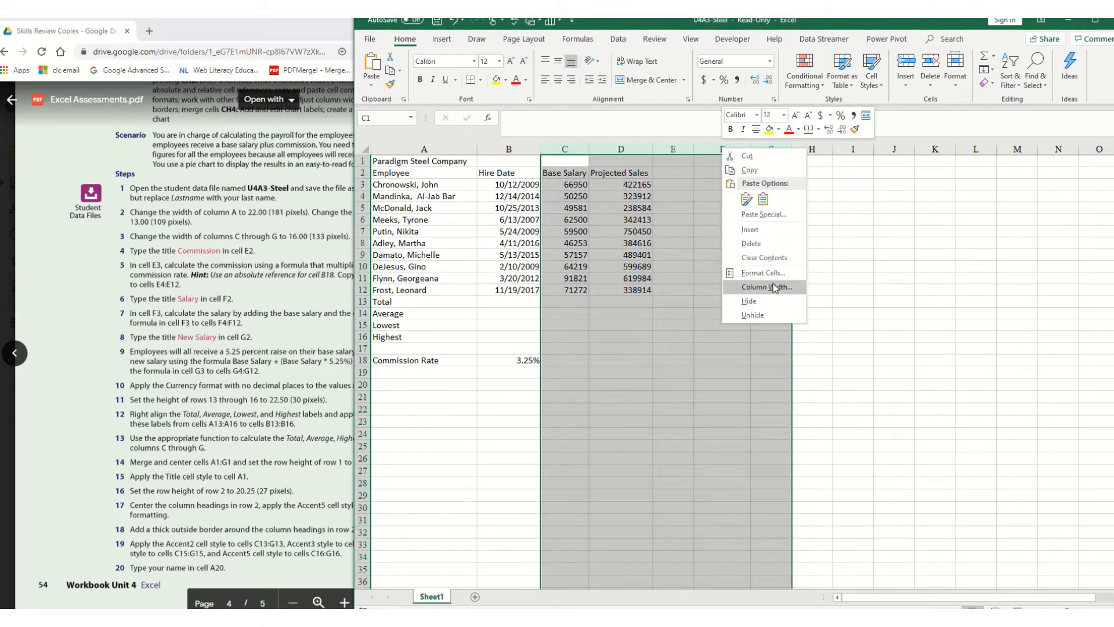
pyautogui.click(748, 286)
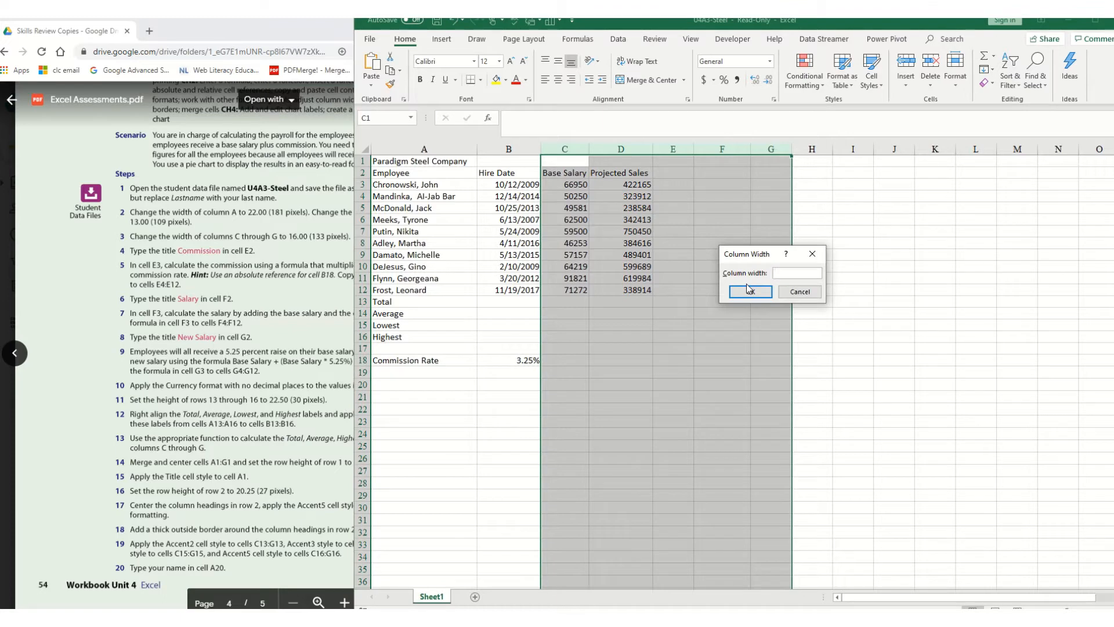
pyautogui.click(749, 291)
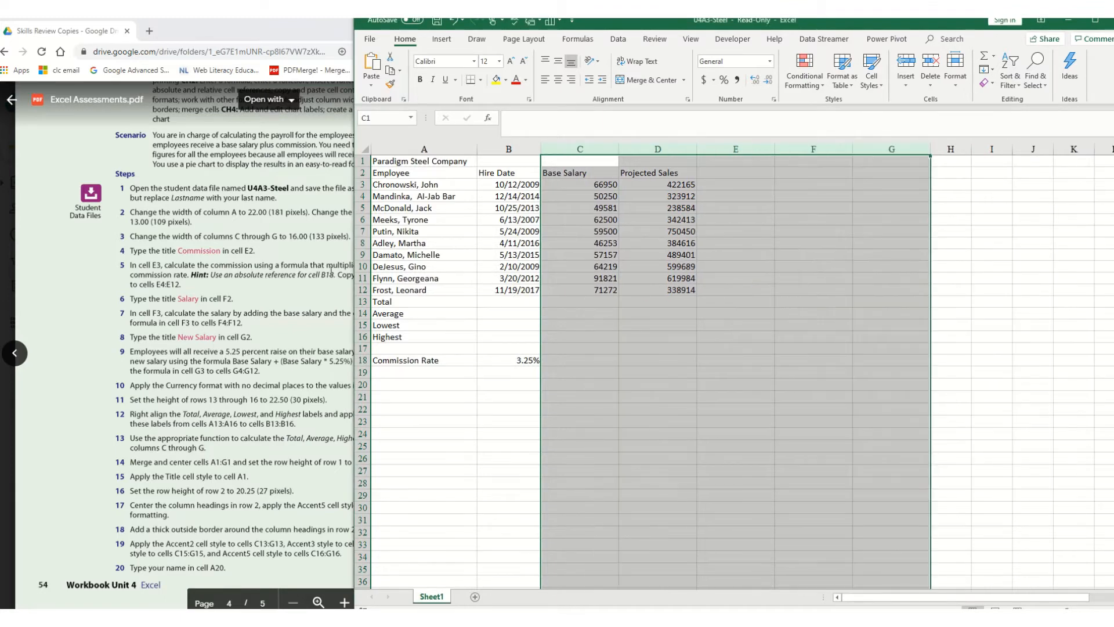
# Enter the heading "Comission" in cell E2.
pyautogui.click(223, 248)
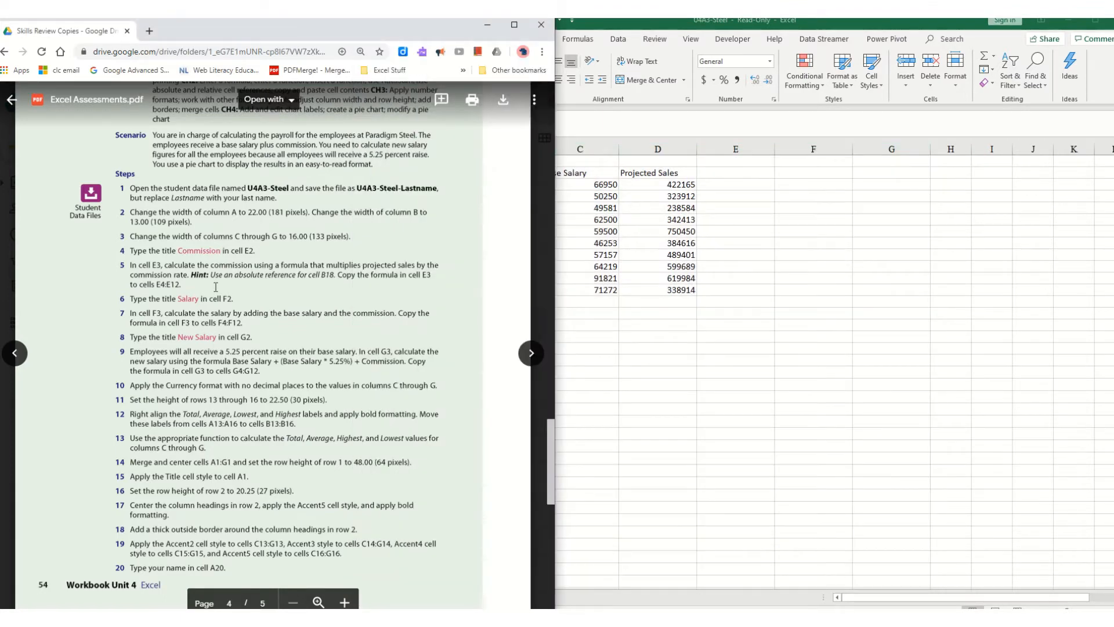
pyautogui.click(727, 174)
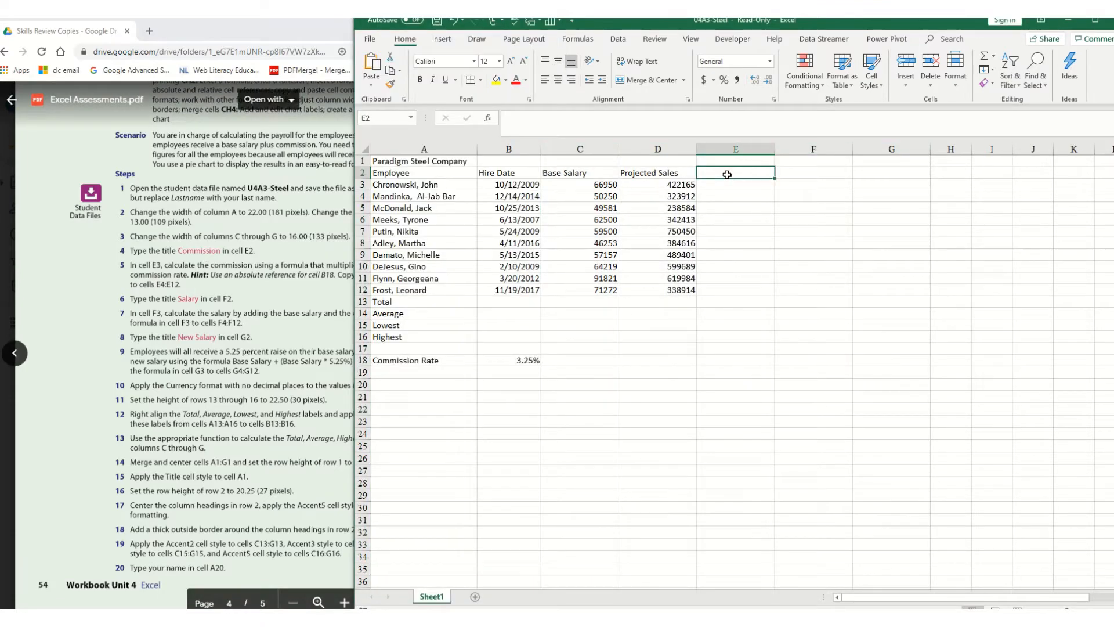
pyautogui.write('Comi')
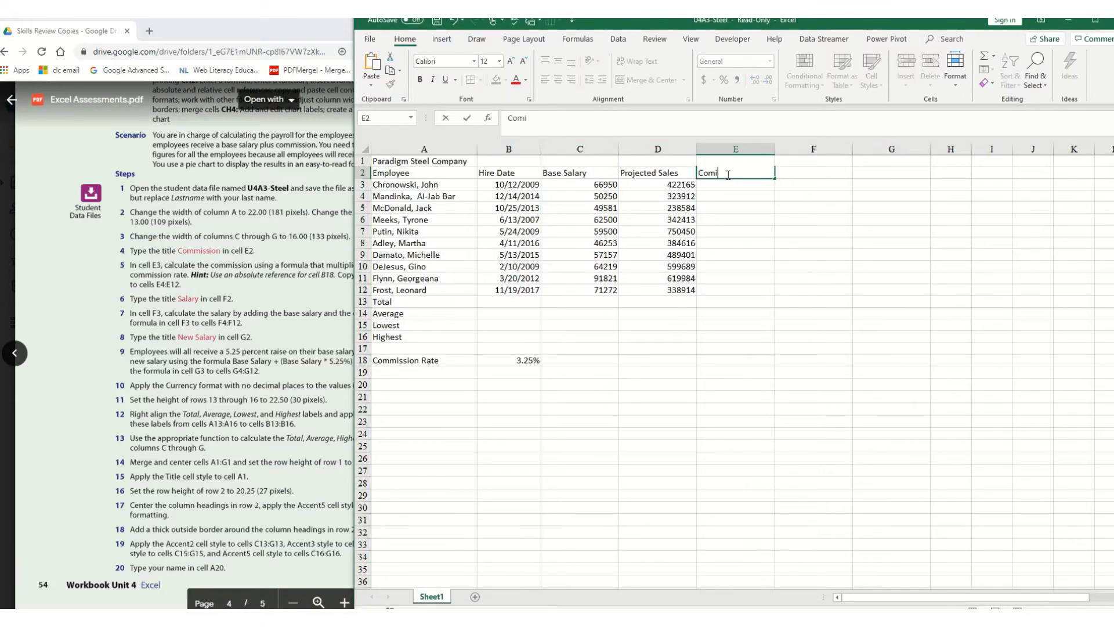
pyautogui.write('ssion')
# Calculate the commission in E3 with =D3*$B$18, using an absolute reference to the rate, and copy the formula to E4:E12.
pyautogui.click(247, 264)
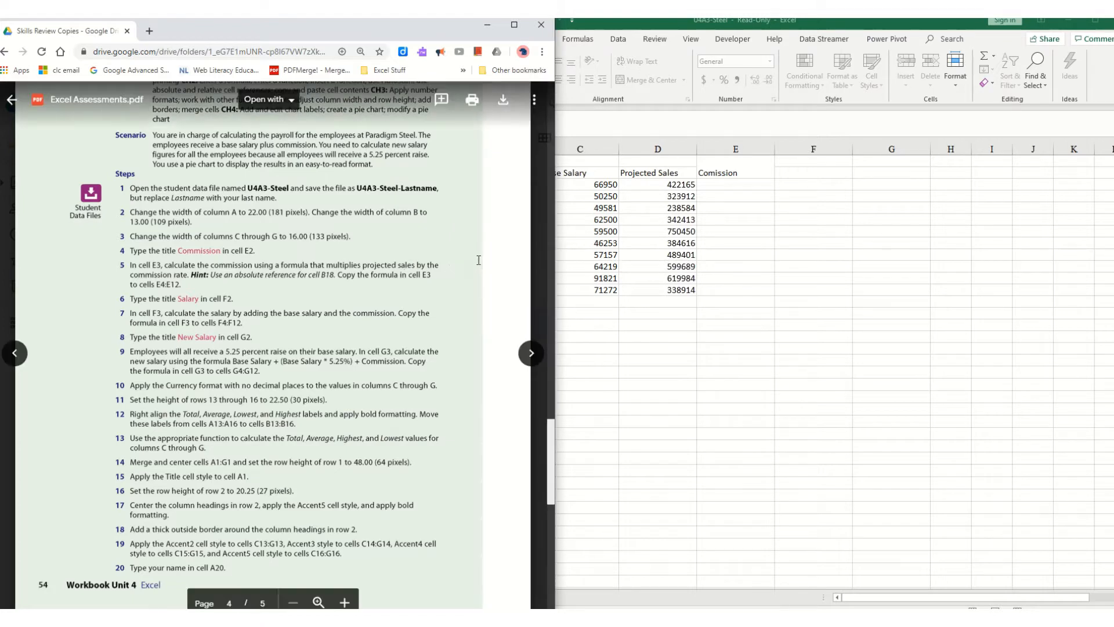
pyautogui.click(711, 220)
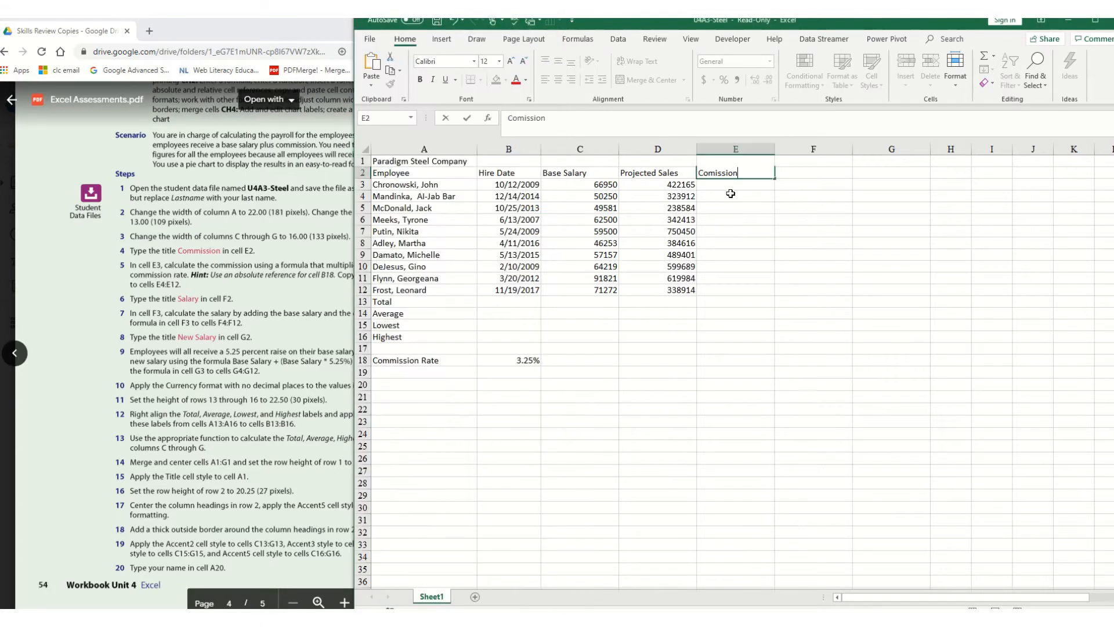
pyautogui.click(731, 189)
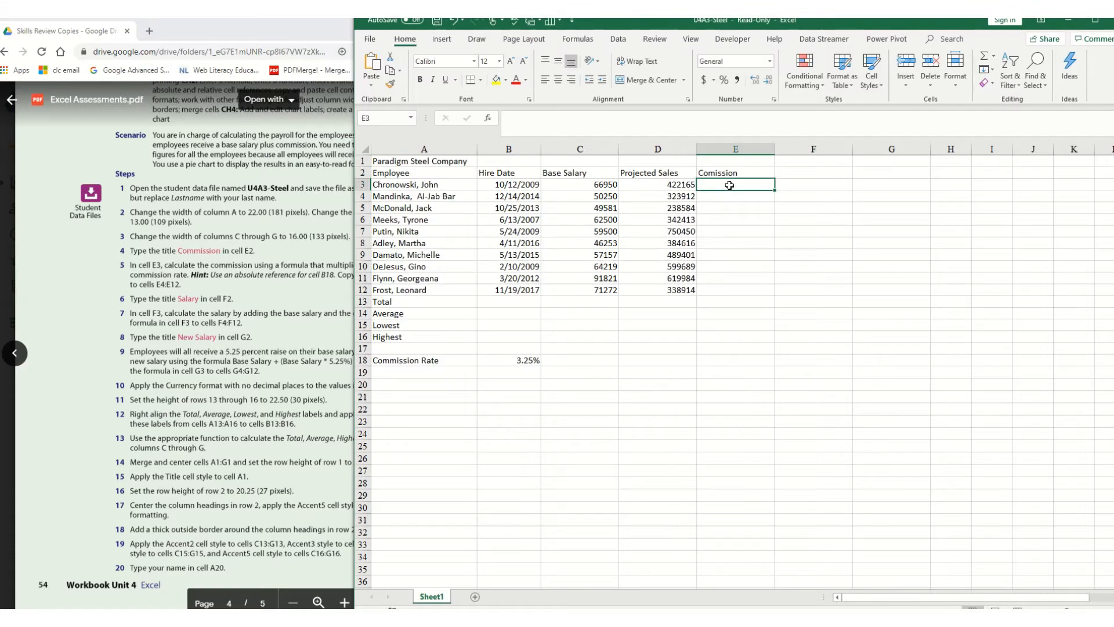
pyautogui.write('=')
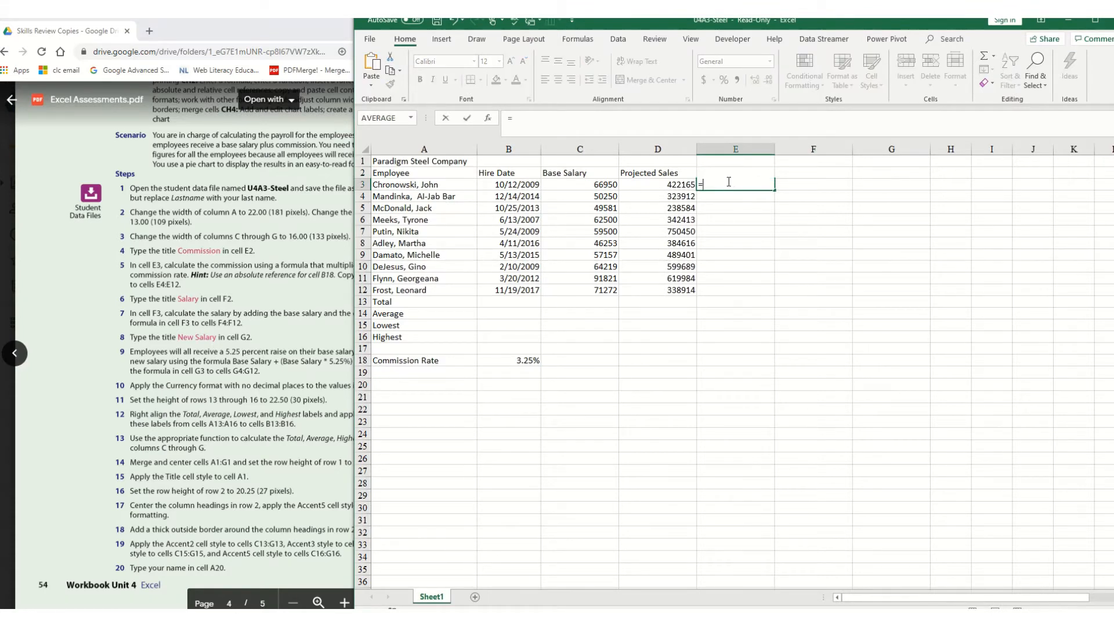
pyautogui.click(664, 185)
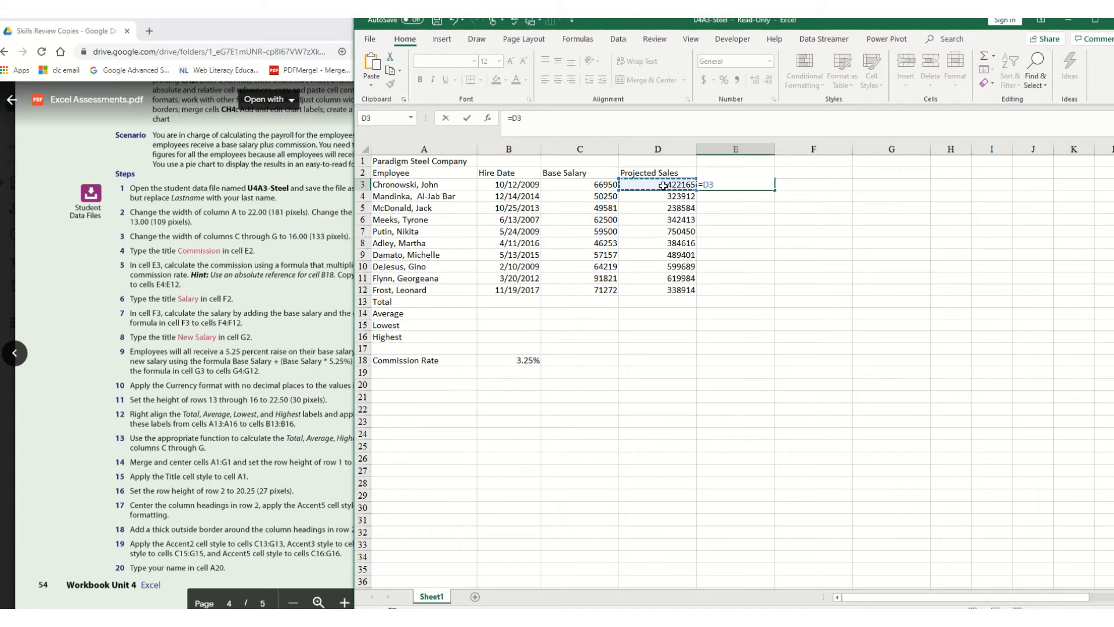
pyautogui.write('*')
pyautogui.click(503, 360)
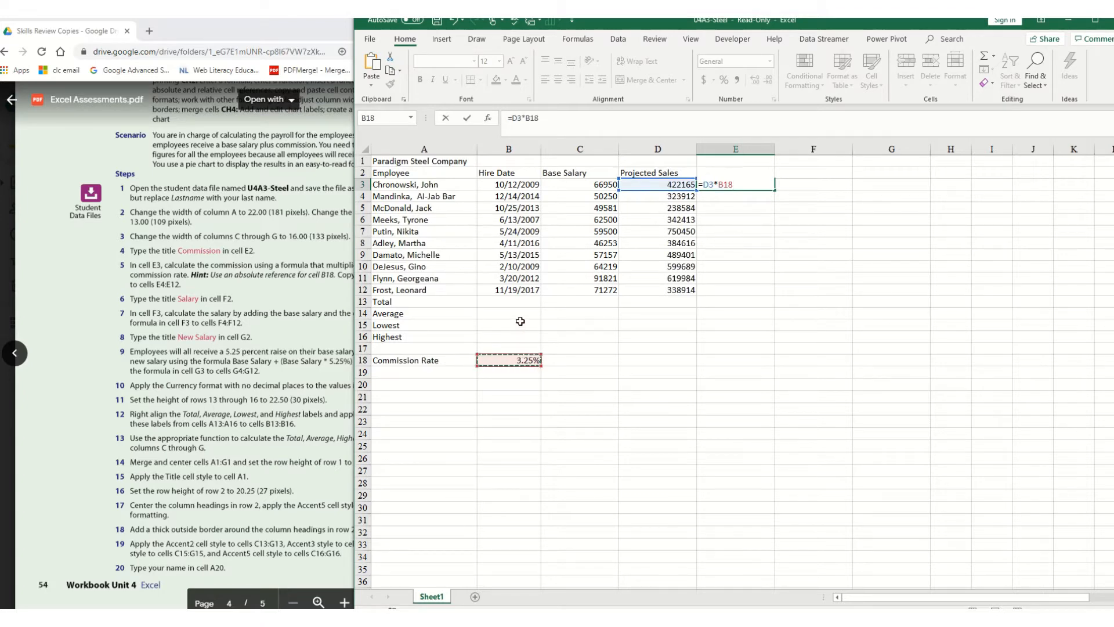
pyautogui.press('F4')
pyautogui.click(467, 120)
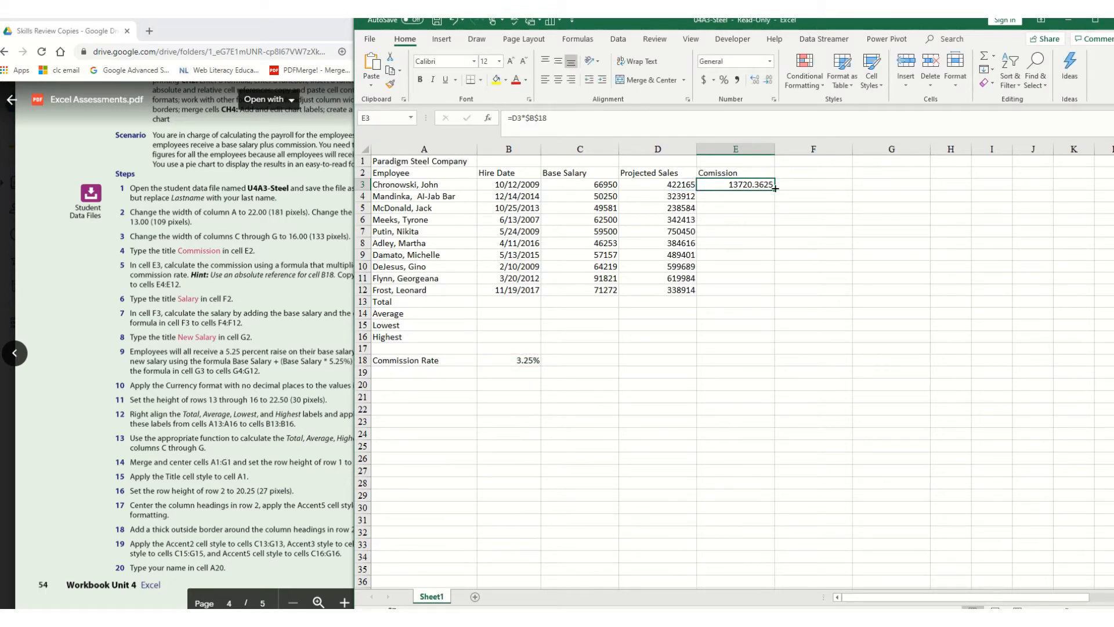
pyautogui.moveTo(775, 190); pyautogui.dragTo(783, 296)
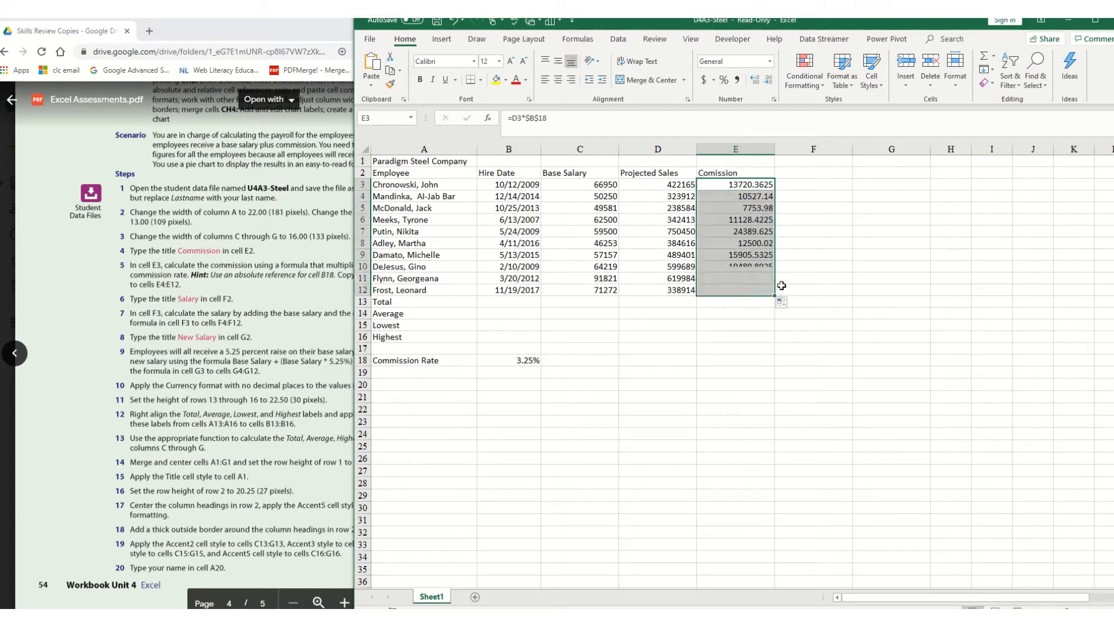
# Enter the heading "Salary" in cell F2.
pyautogui.click(253, 301)
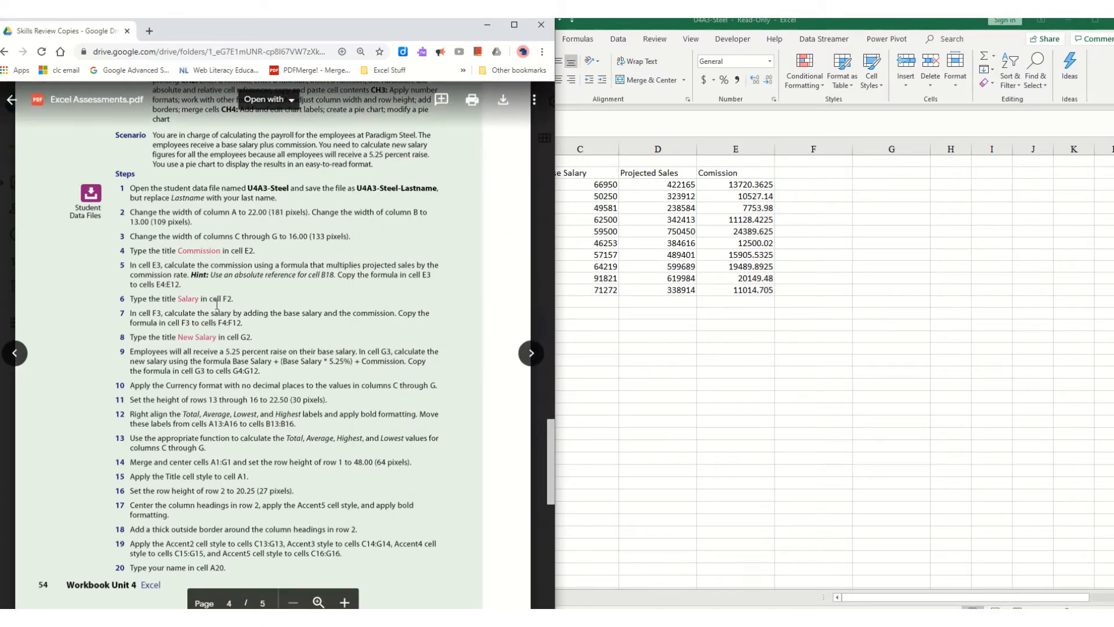
pyautogui.click(795, 181)
pyautogui.click(798, 173)
pyautogui.write('S')
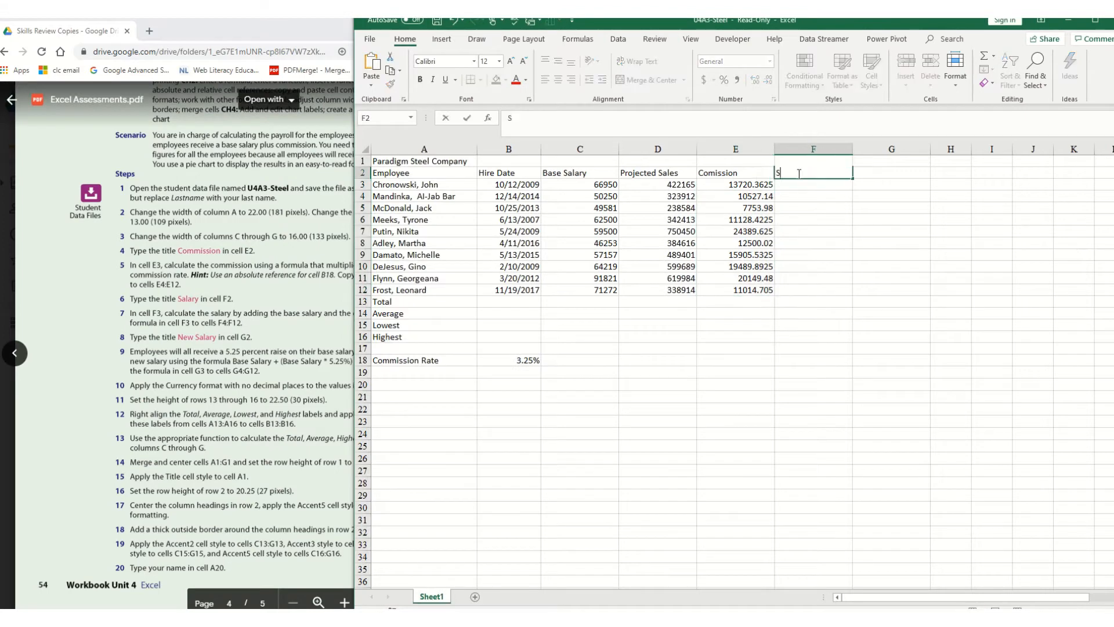
pyautogui.write('alary')
pyautogui.press('Return')
# Calculate the salary in F3 by adding base salary and commission with the formula =C3+E3.
pyautogui.click(192, 326)
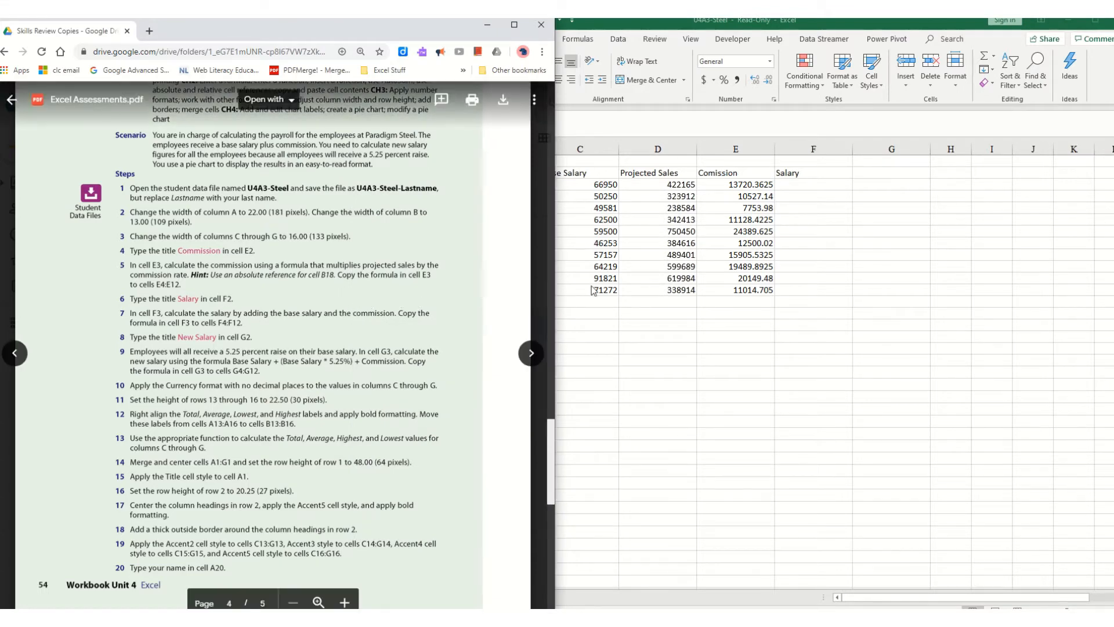
pyautogui.click(800, 186)
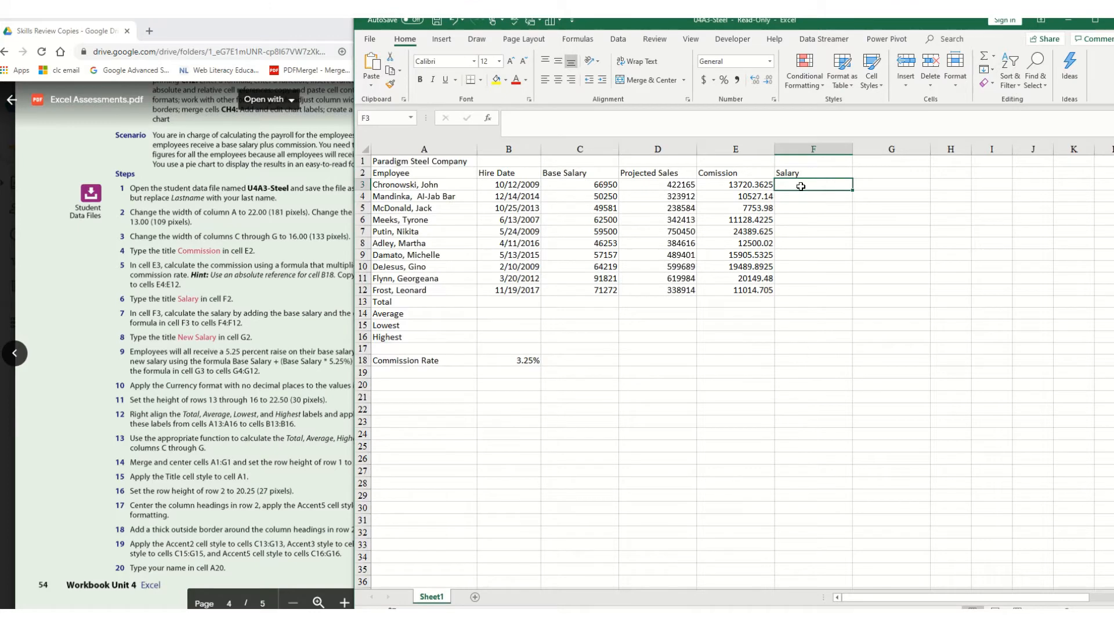
pyautogui.write('=')
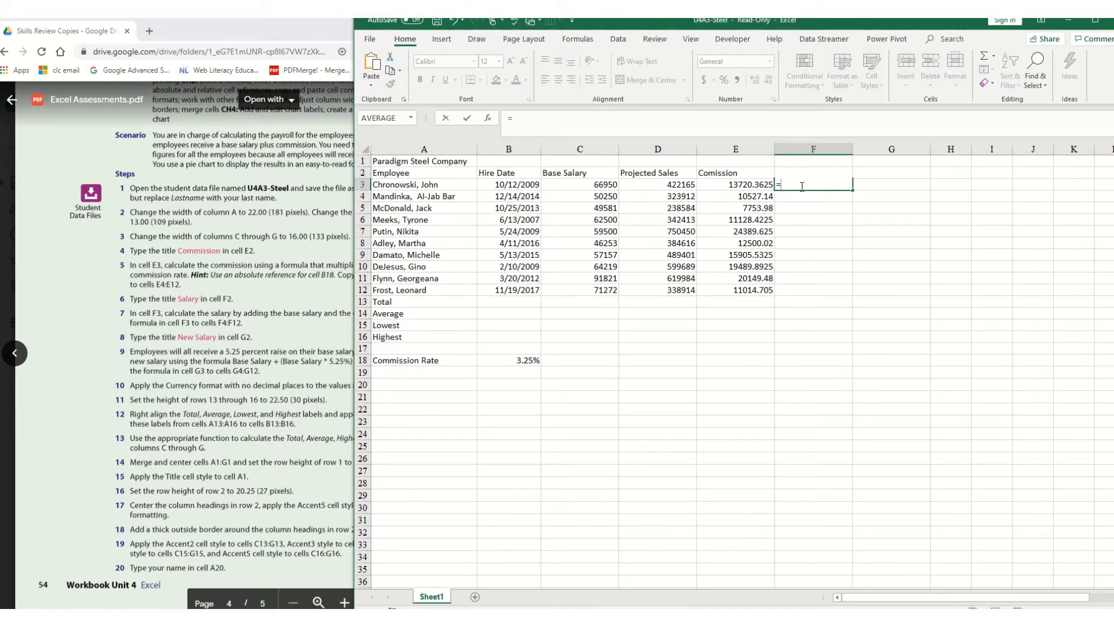
pyautogui.click(580, 185)
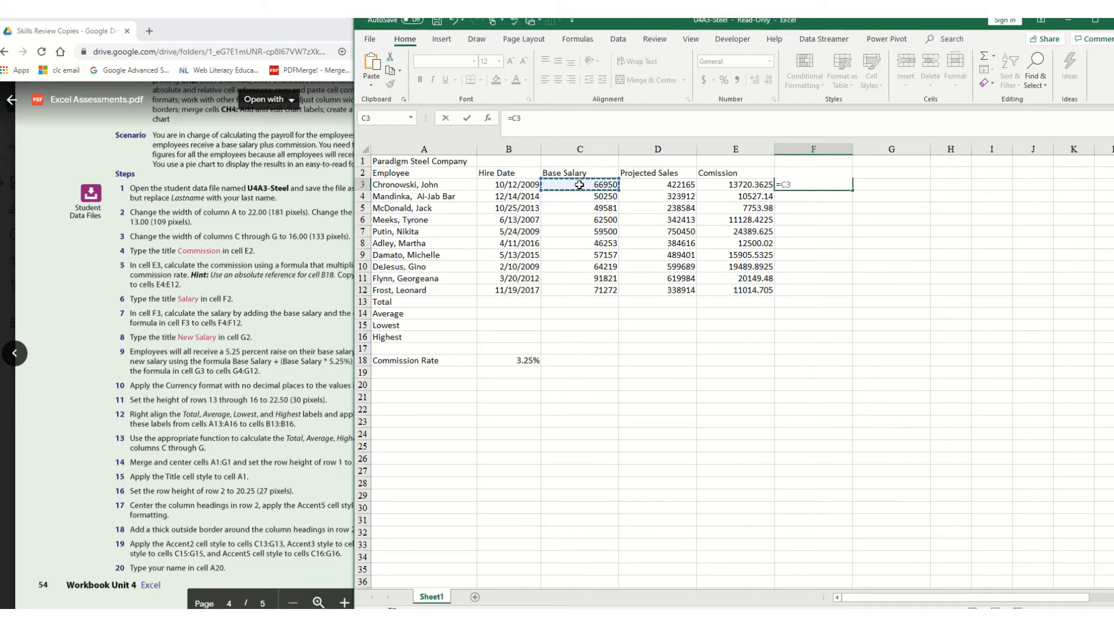
pyautogui.write('+')
pyautogui.click(710, 184)
pyautogui.press('Return')
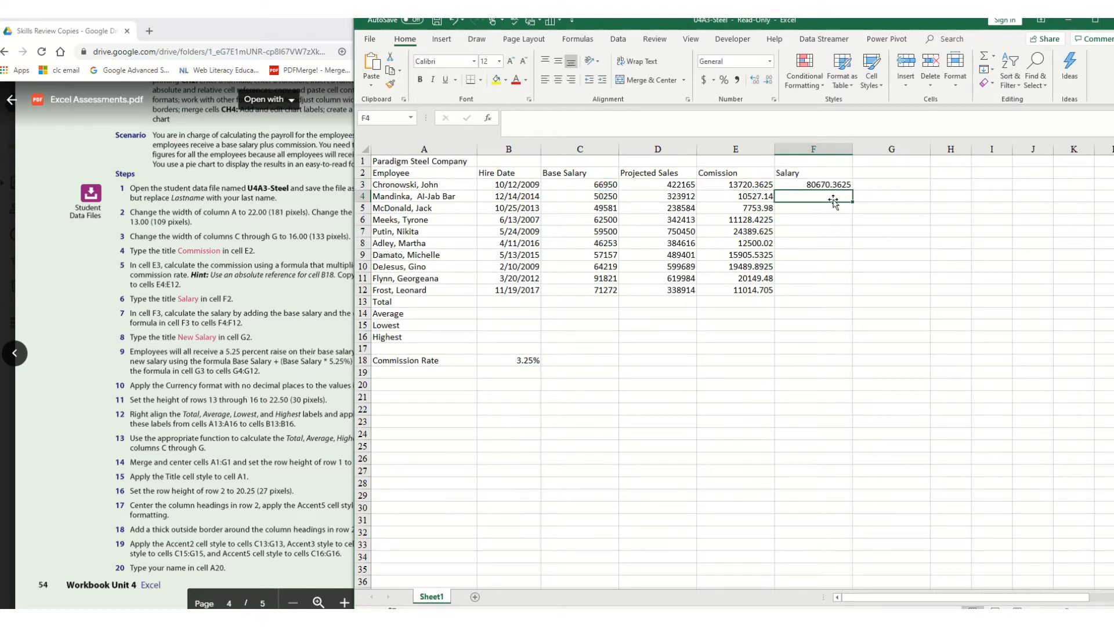
# Calculate the salary in F4 with =SUM(C4,E4) and copy the formula to F5:F12.
pyautogui.click(993, 57)
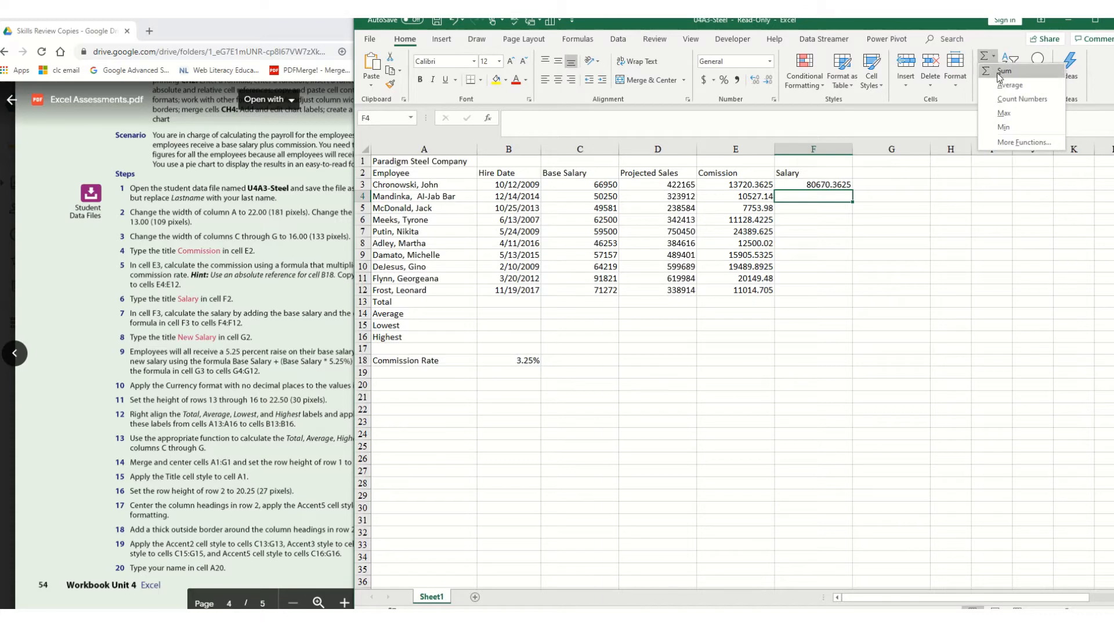
pyautogui.click(998, 72)
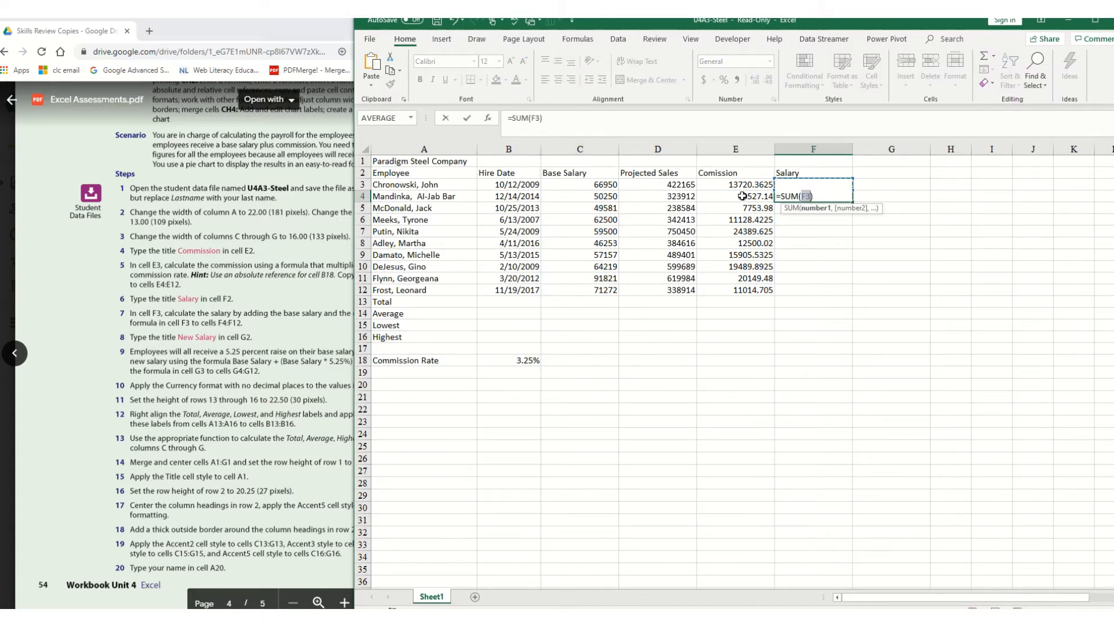
pyautogui.click(584, 198)
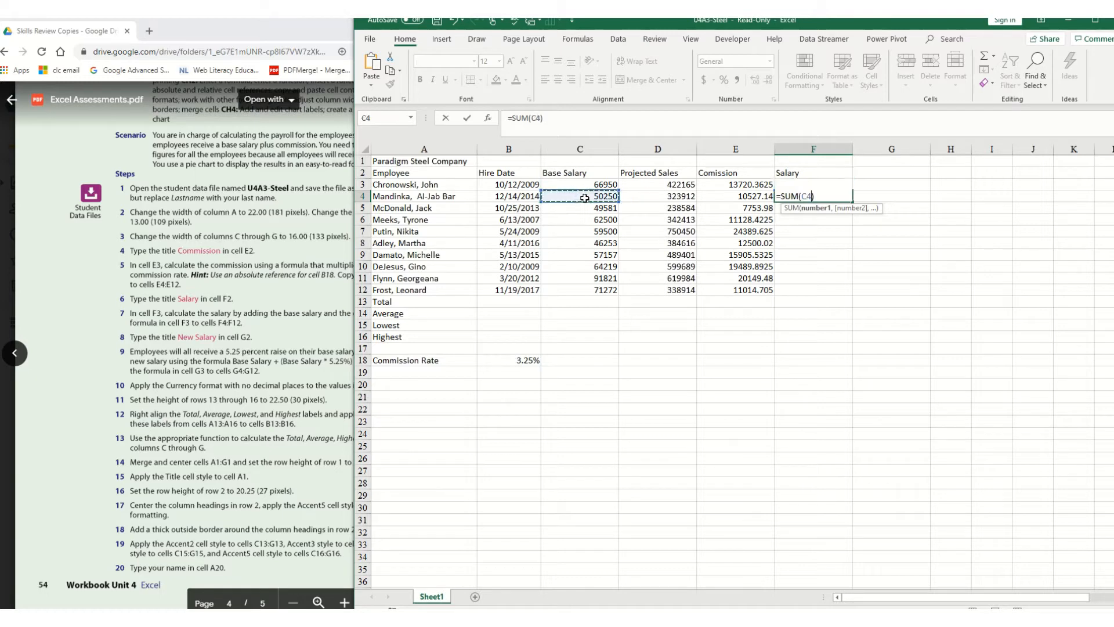
pyautogui.write(',')
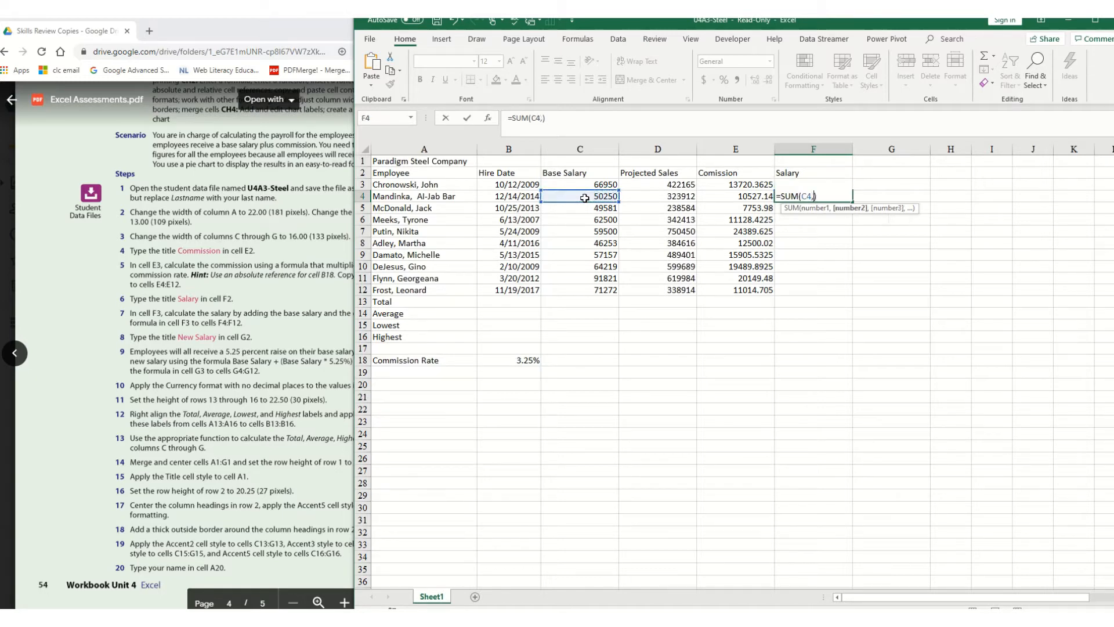
pyautogui.click(752, 197)
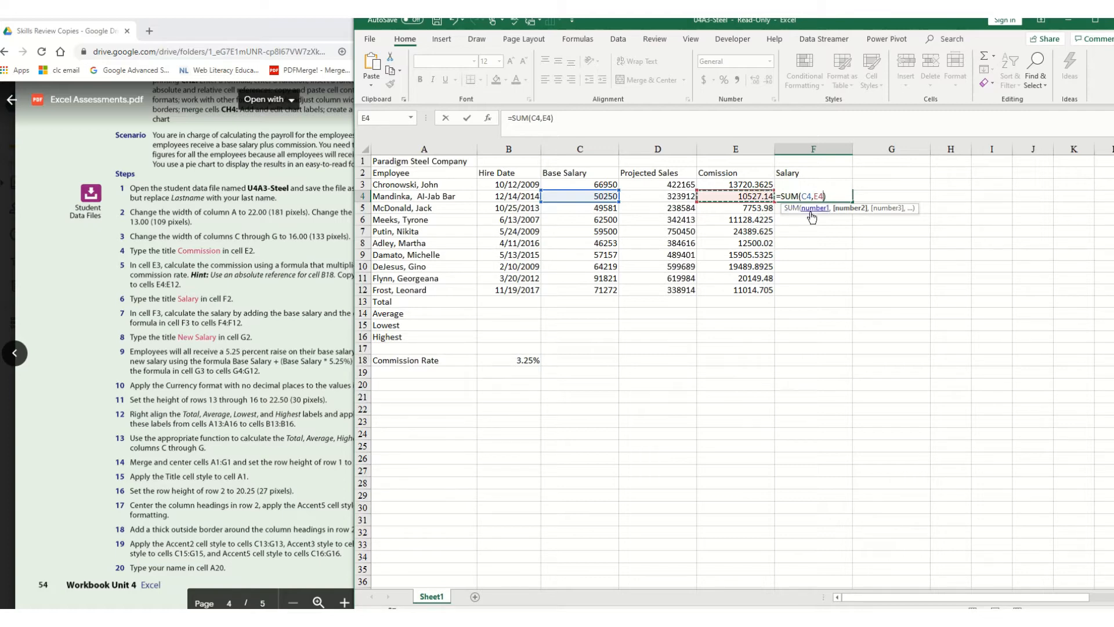
pyautogui.press('Return')
pyautogui.click(839, 198)
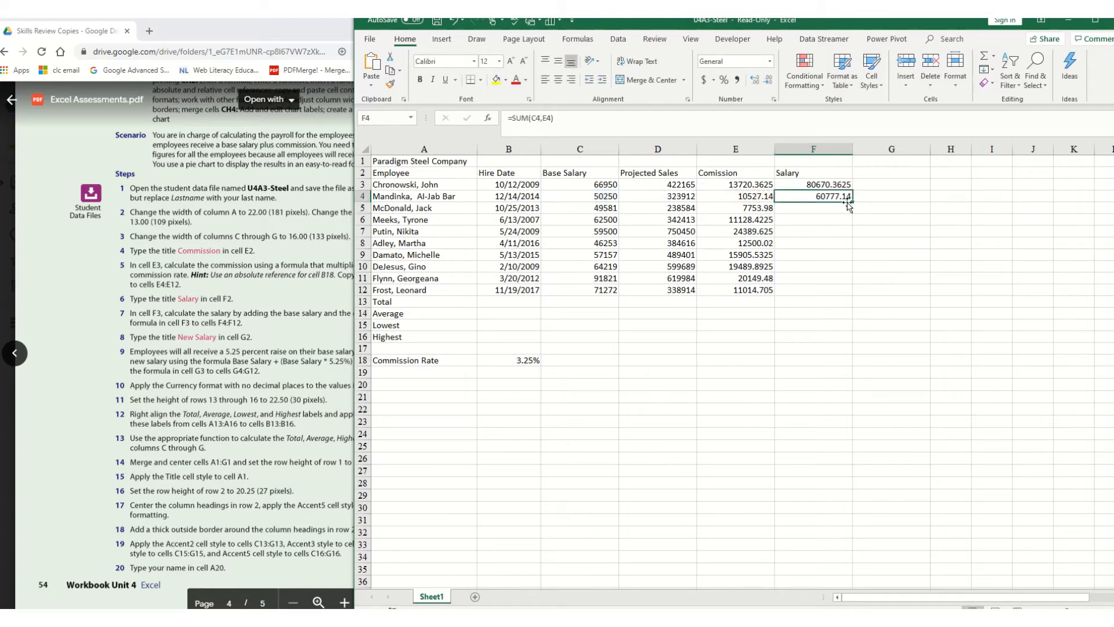
pyautogui.moveTo(854, 212); pyautogui.dragTo(852, 294)
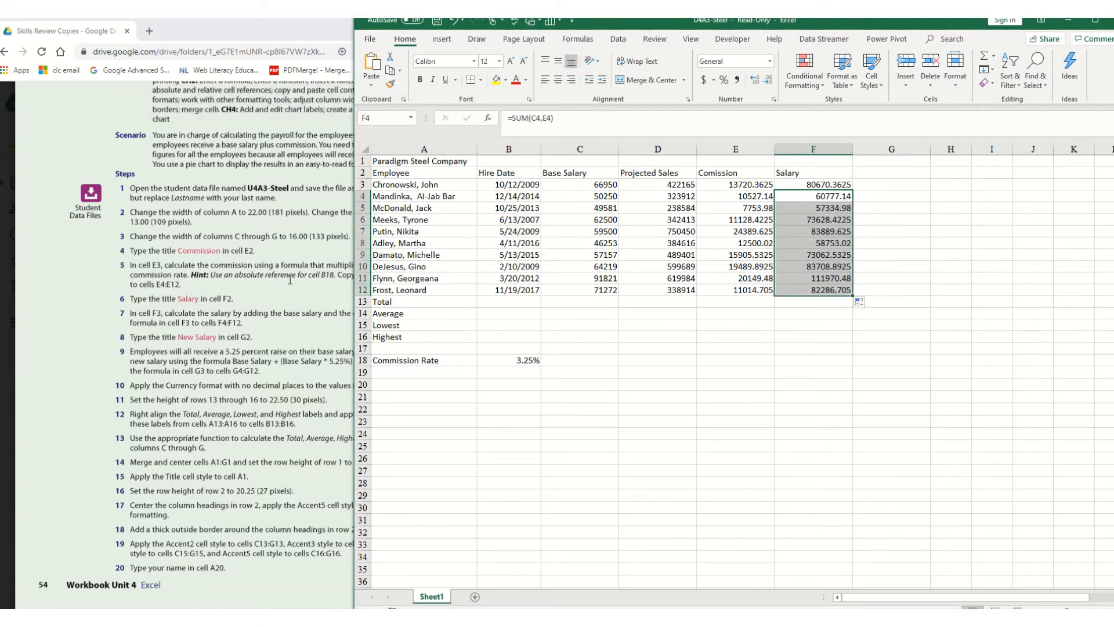
# Enter the heading "New Salary" in cell G2.
pyautogui.click(290, 281)
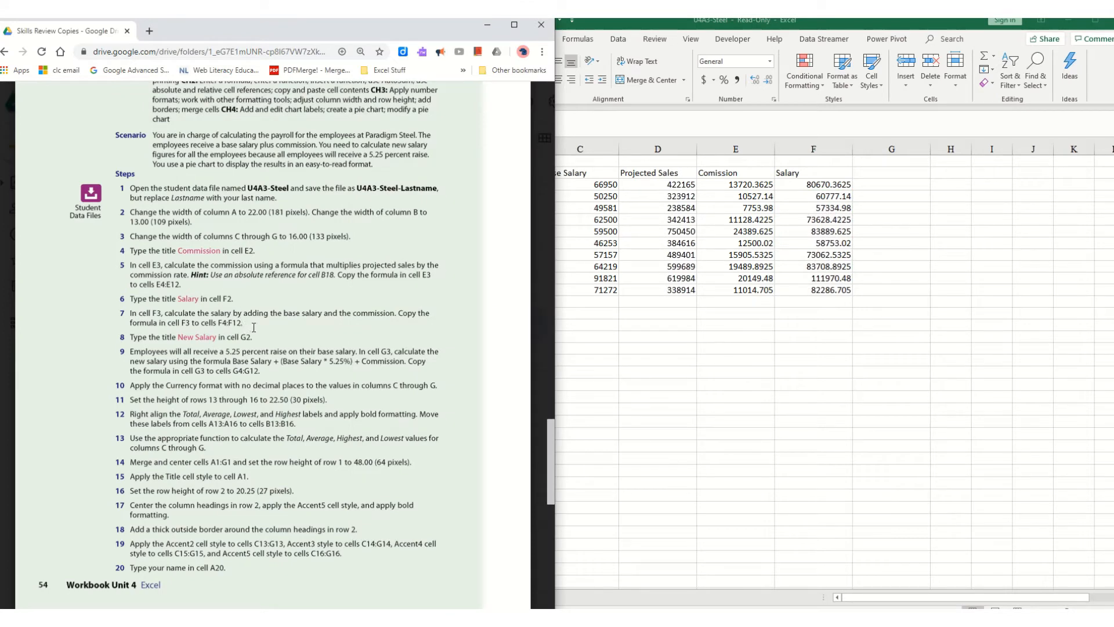
pyautogui.click(908, 176)
pyautogui.click(889, 171)
pyautogui.write('New')
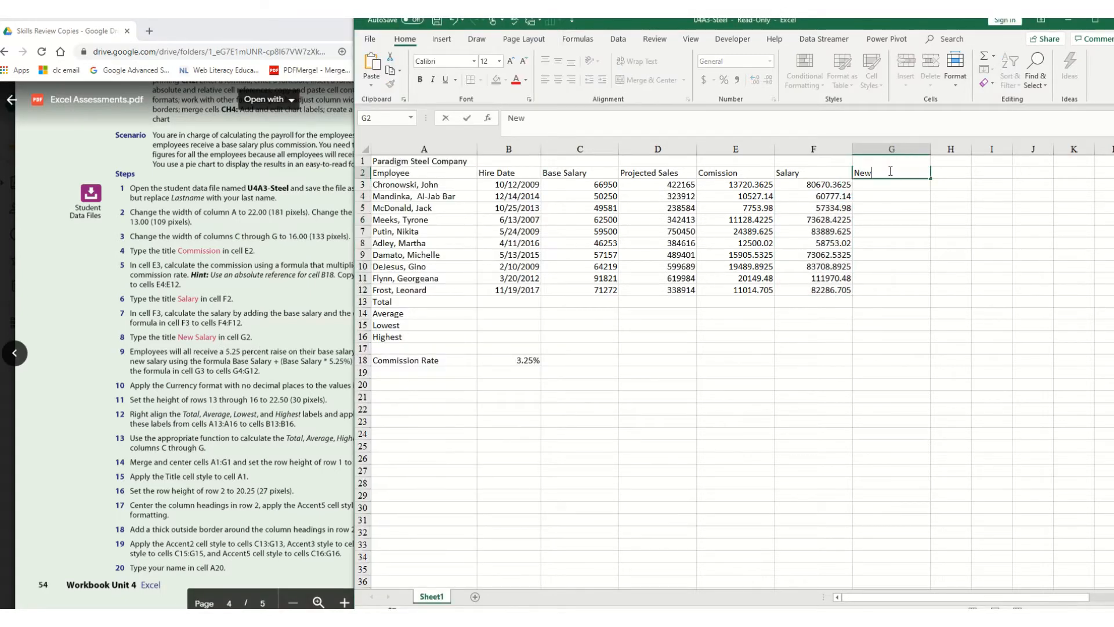
pyautogui.write(' Salary')
pyautogui.press('Return')
# Begin the new salary formula in G3 with base salary plus the 5.25% raise, =C3+(C3*5.25%).
pyautogui.click(167, 358)
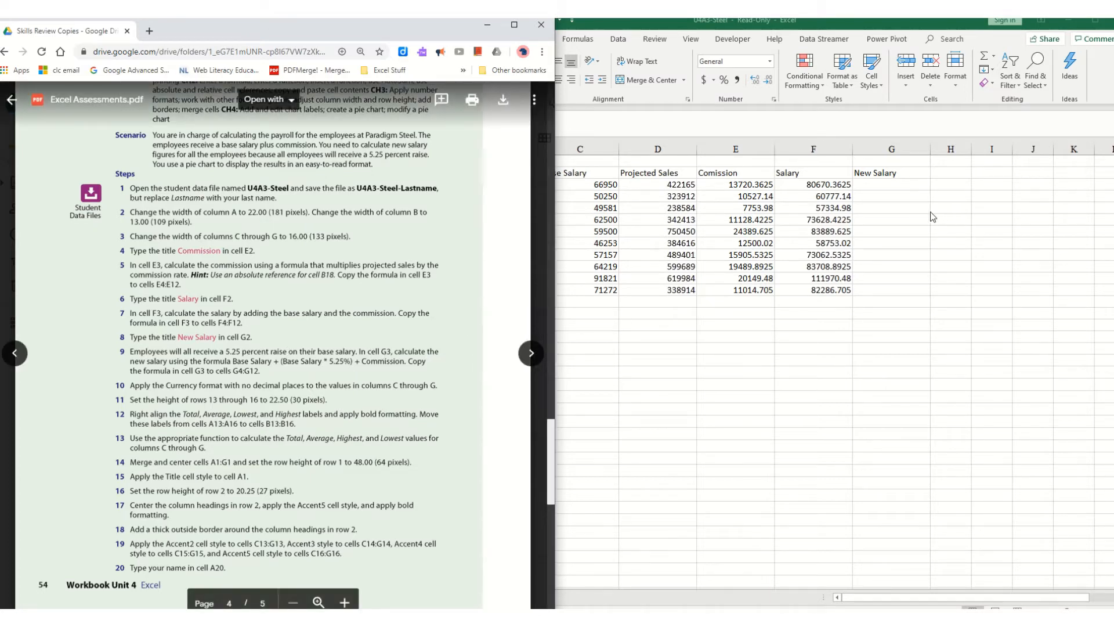
pyautogui.click(913, 187)
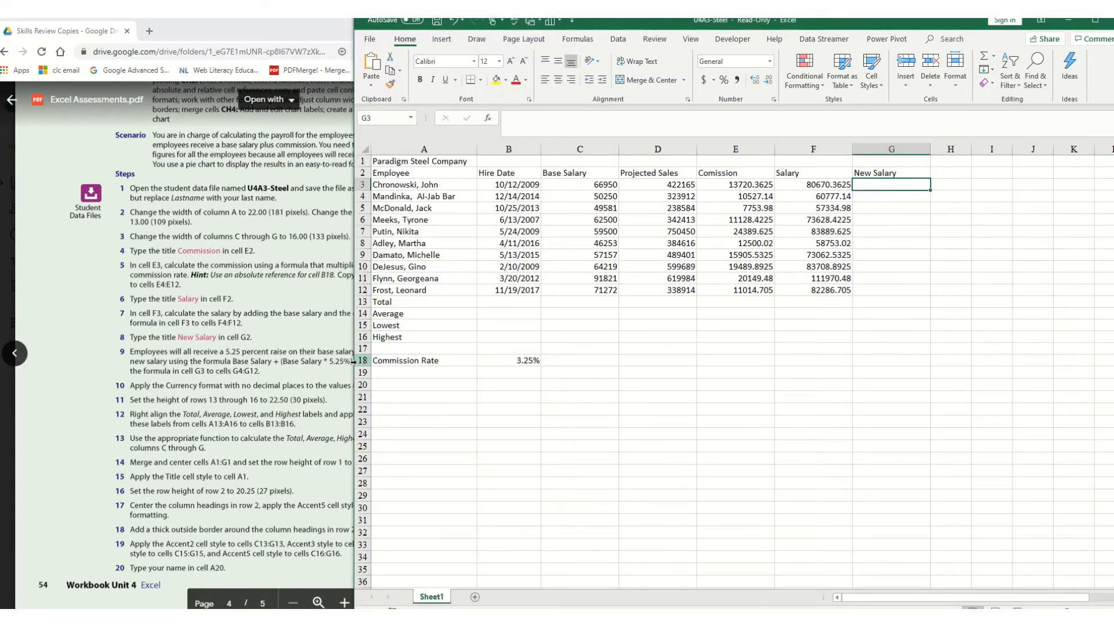
pyautogui.write('=')
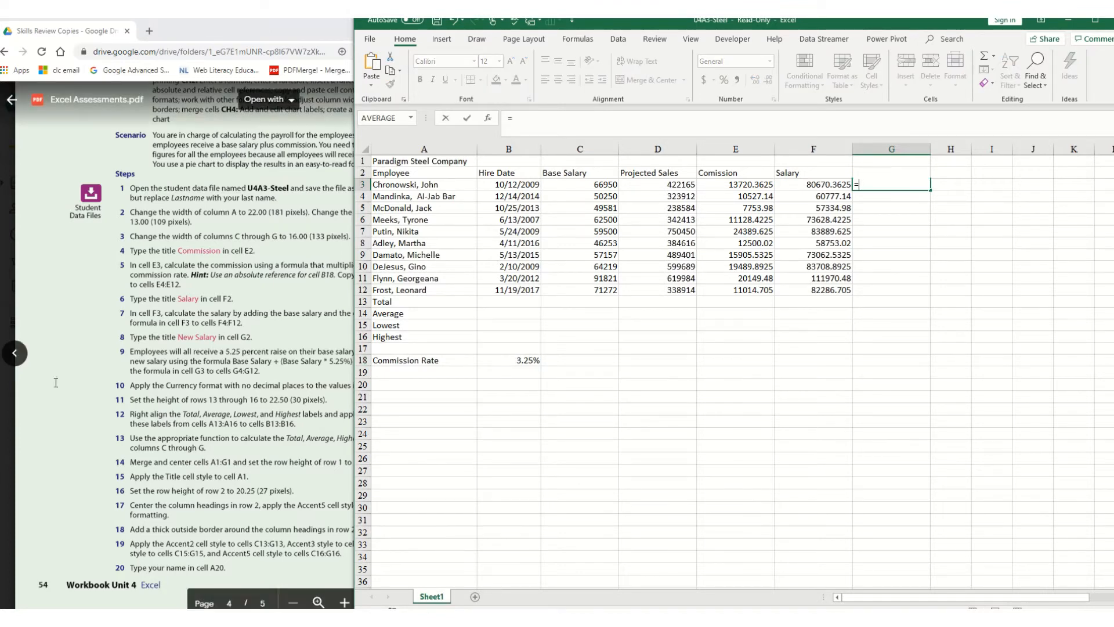
pyautogui.click(594, 185)
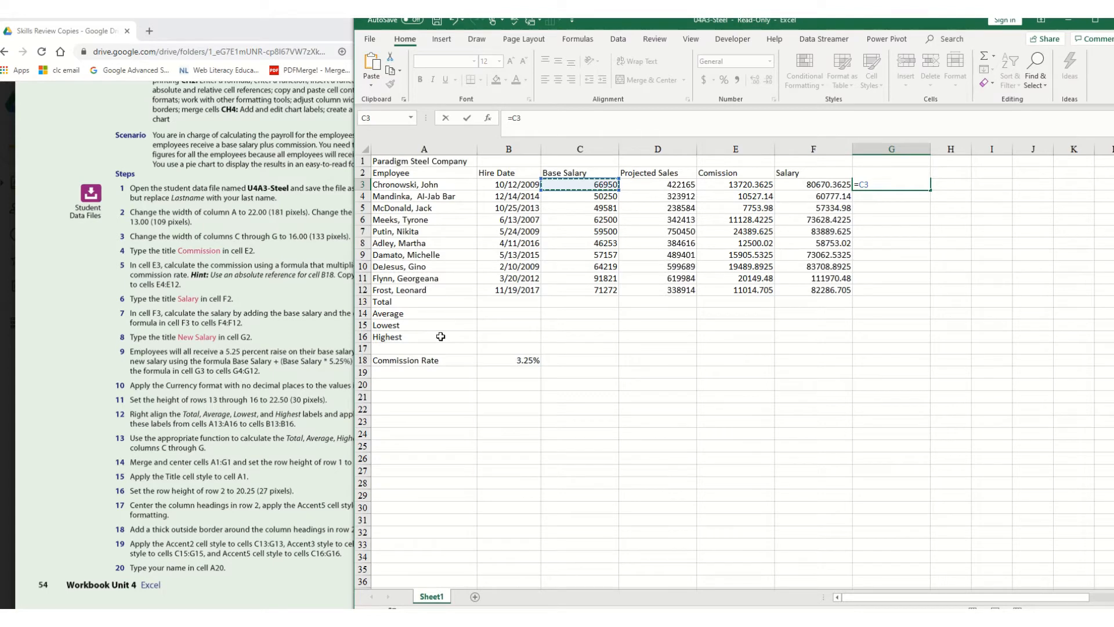
pyautogui.write('+(')
pyautogui.click(584, 185)
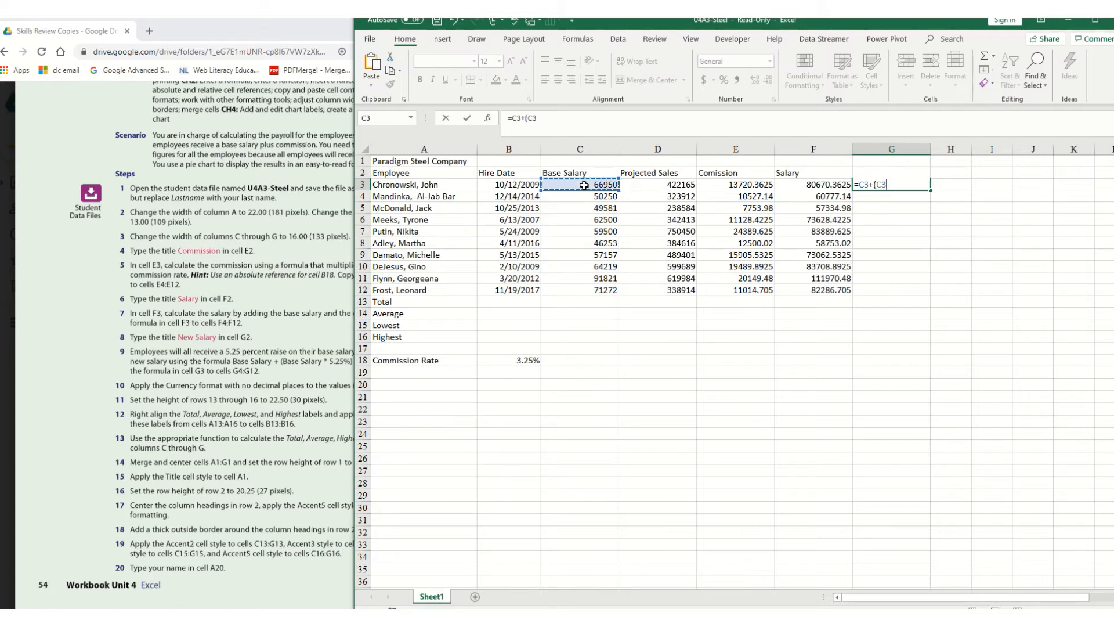
pyautogui.write('*5.25%')
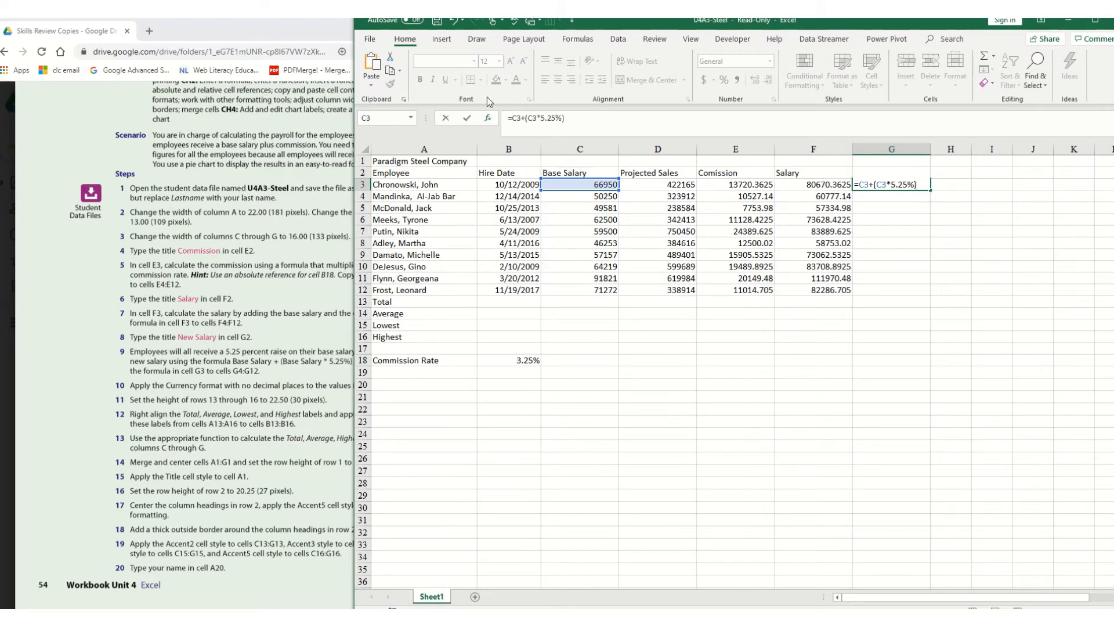
# Complete the G3 formula by adding commission, =C3+(C3*5.25%)+E3, and copy it to G4:G12.
pyautogui.moveTo(634, 25); pyautogui.dragTo(658, 36)
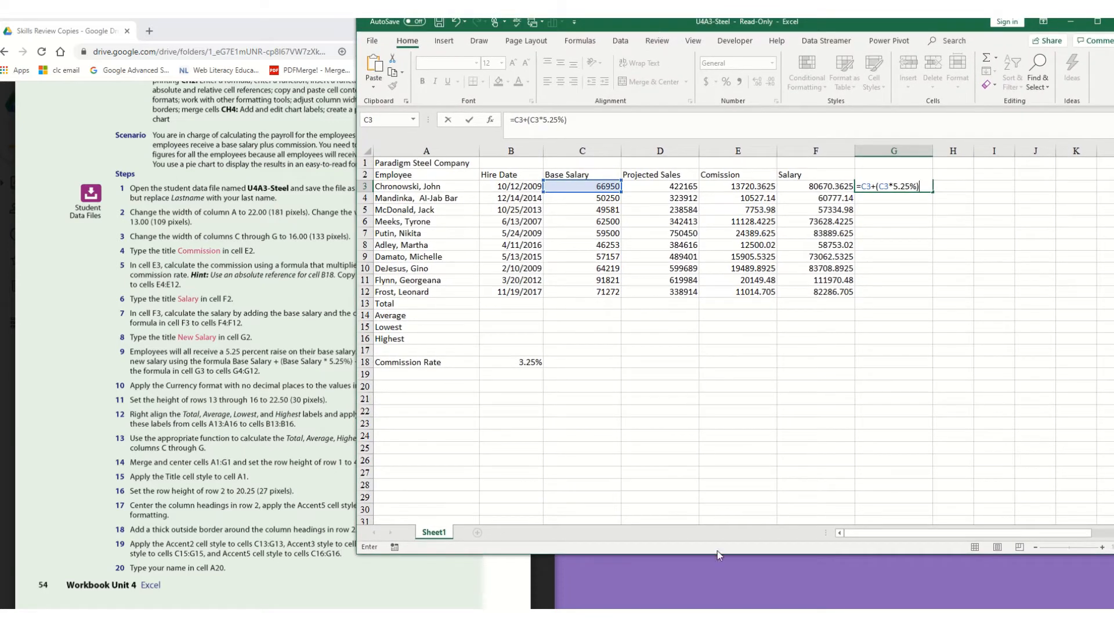
pyautogui.moveTo(719, 554); pyautogui.dragTo(719, 592)
pyautogui.click(677, 125)
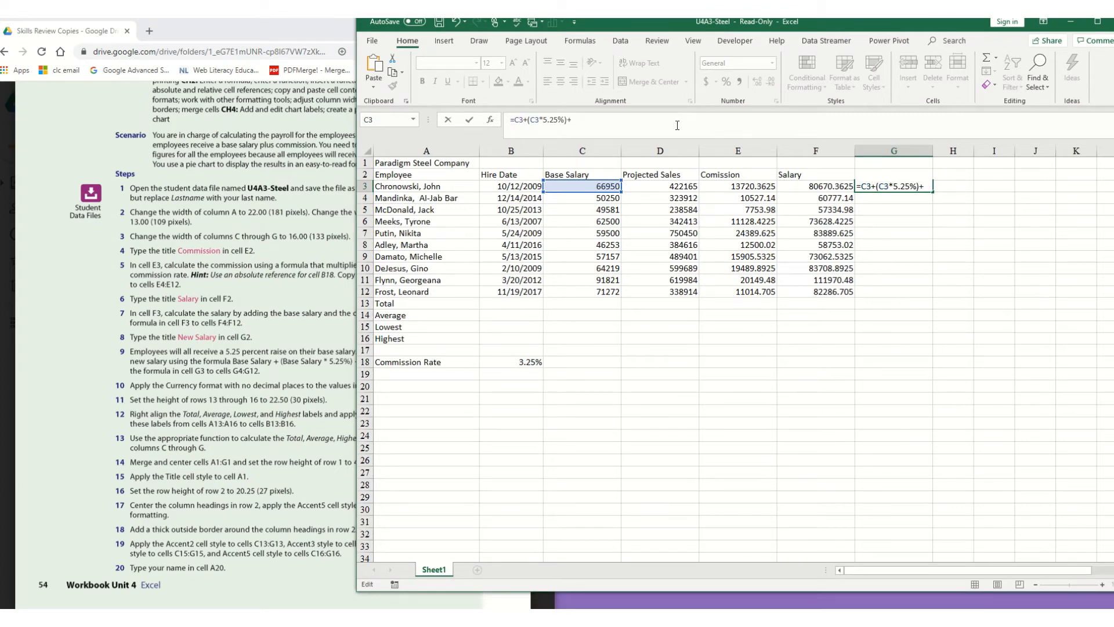
pyautogui.click(747, 186)
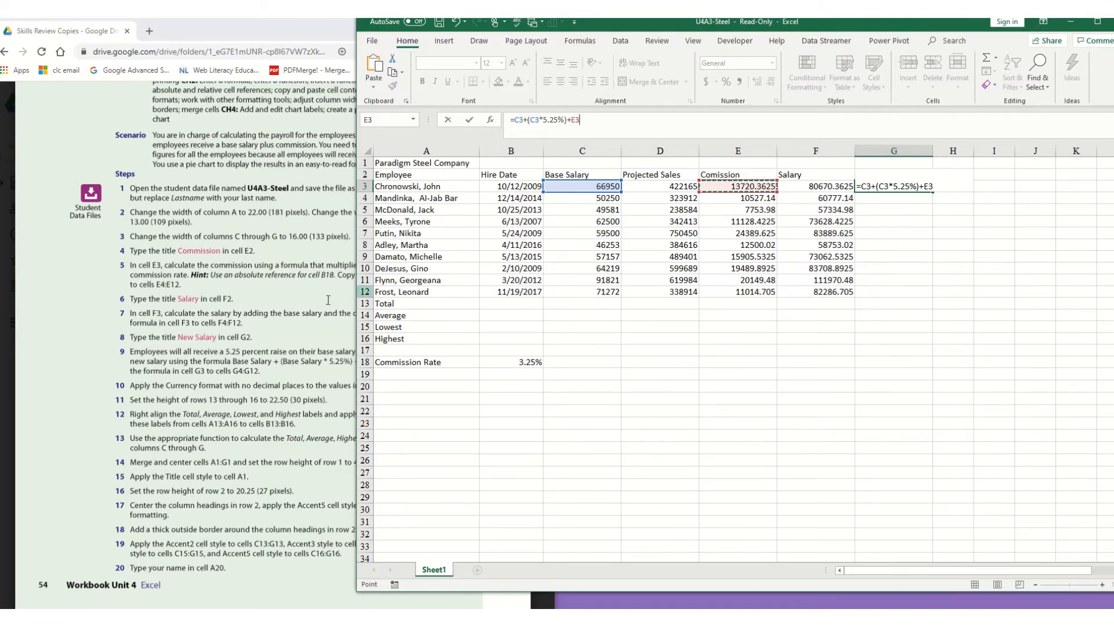
pyautogui.moveTo(587, 32); pyautogui.dragTo(698, 42)
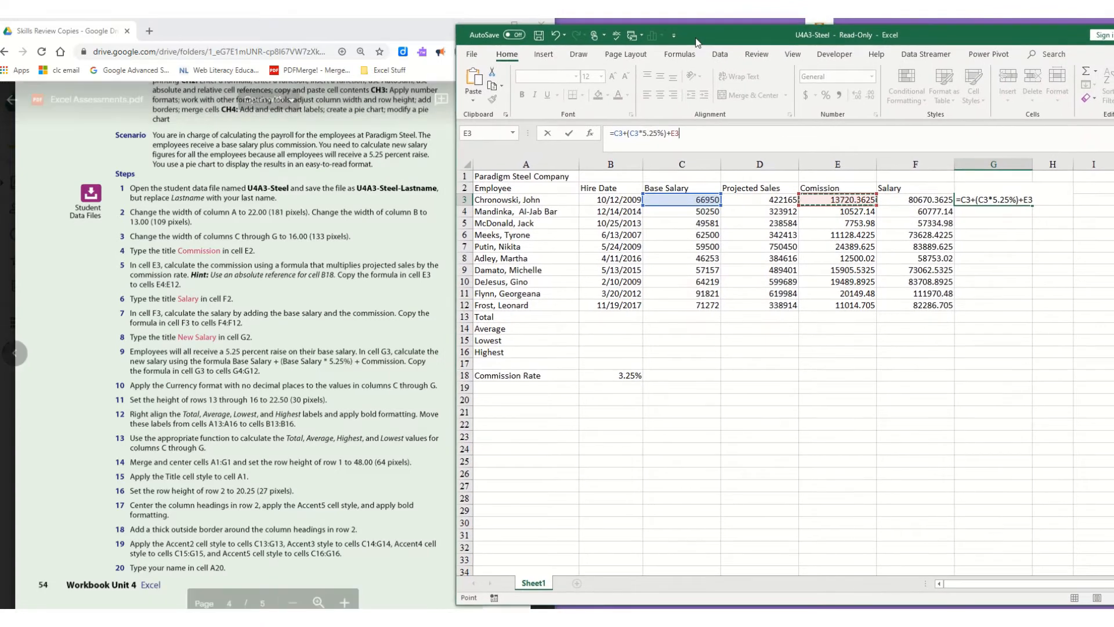
pyautogui.click(1011, 200)
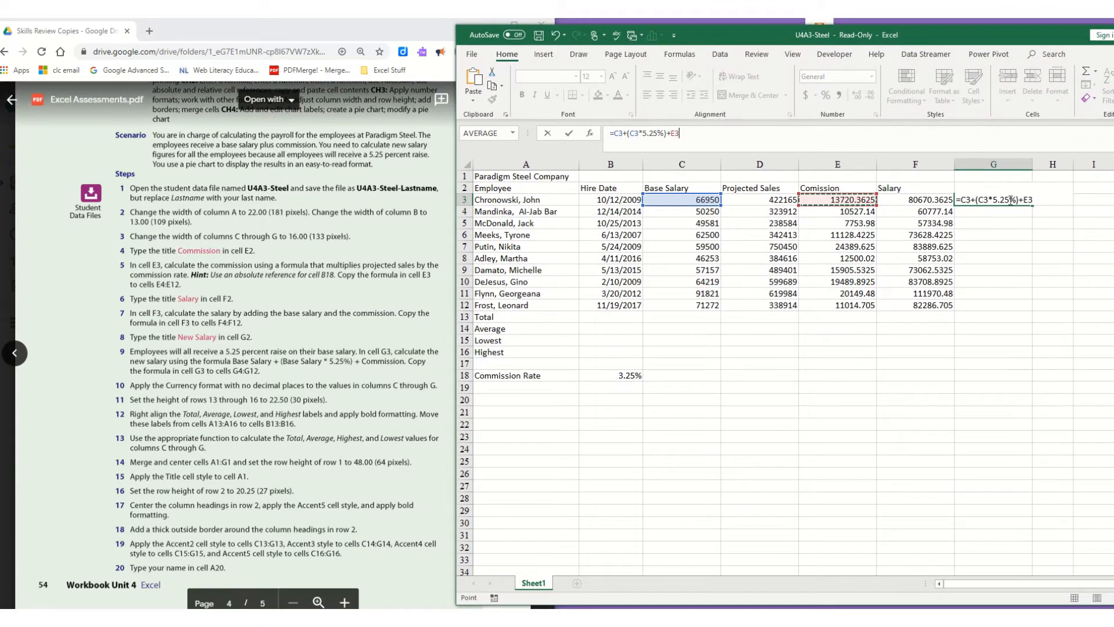
pyautogui.click(568, 133)
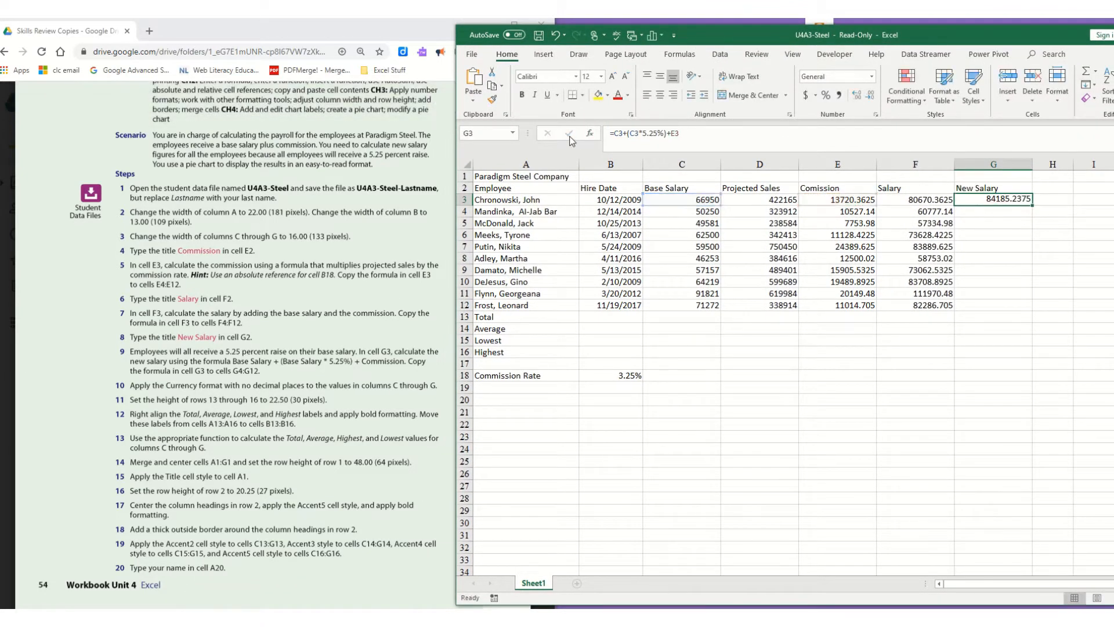
pyautogui.moveTo(1033, 208); pyautogui.dragTo(1030, 308)
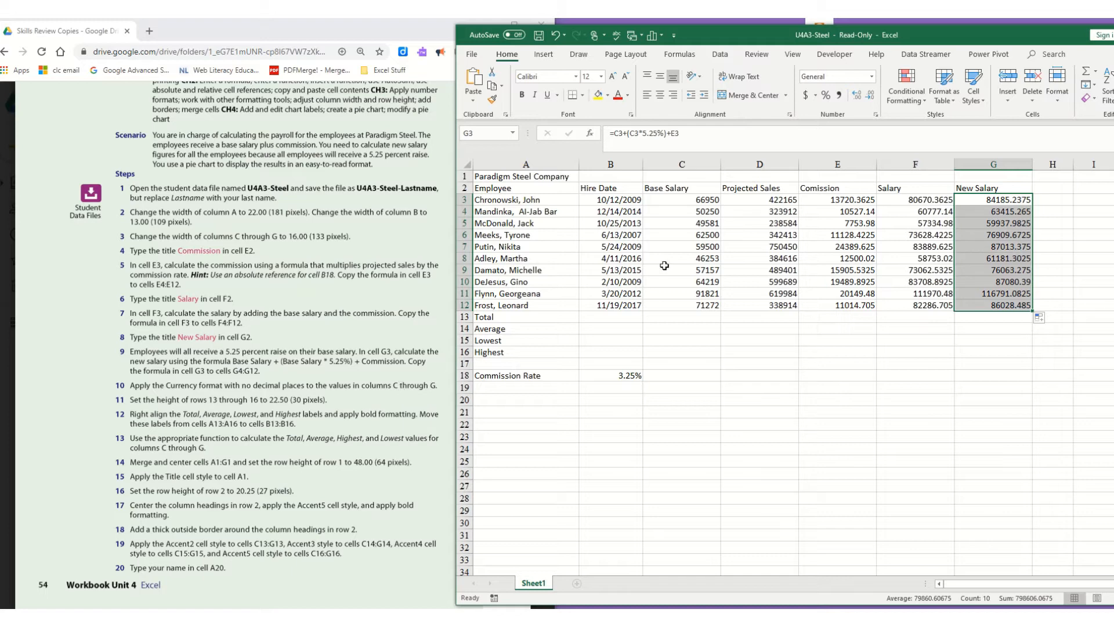
# Apply the Currency format with no decimal places to the values in C3:G12.
pyautogui.moveTo(698, 200); pyautogui.dragTo(1017, 307)
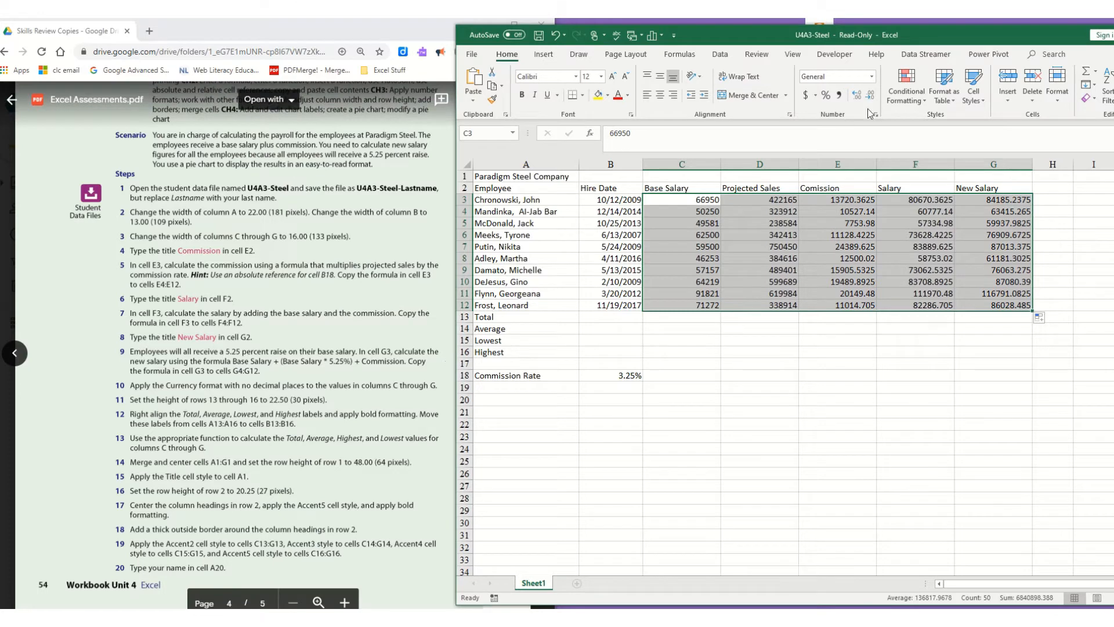
pyautogui.click(872, 76)
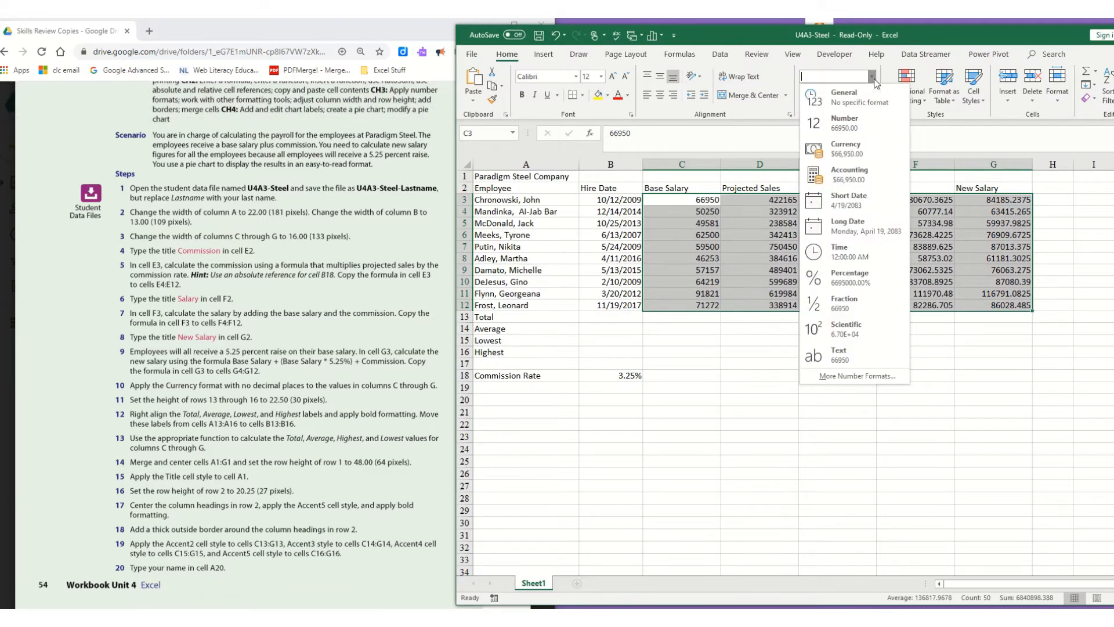
pyautogui.click(865, 156)
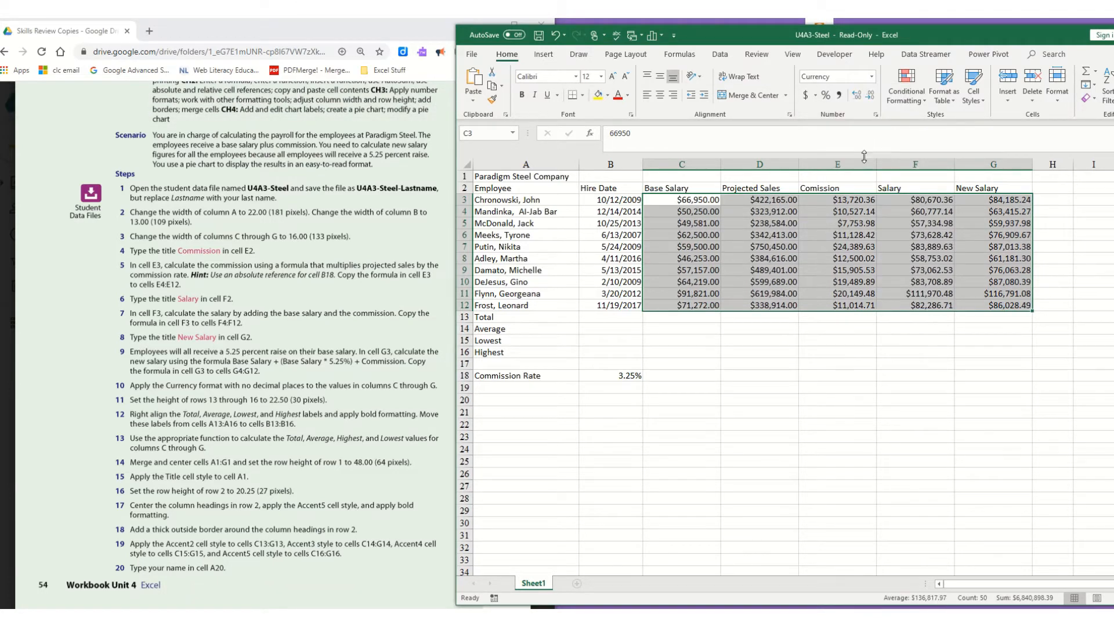
pyautogui.click(875, 100)
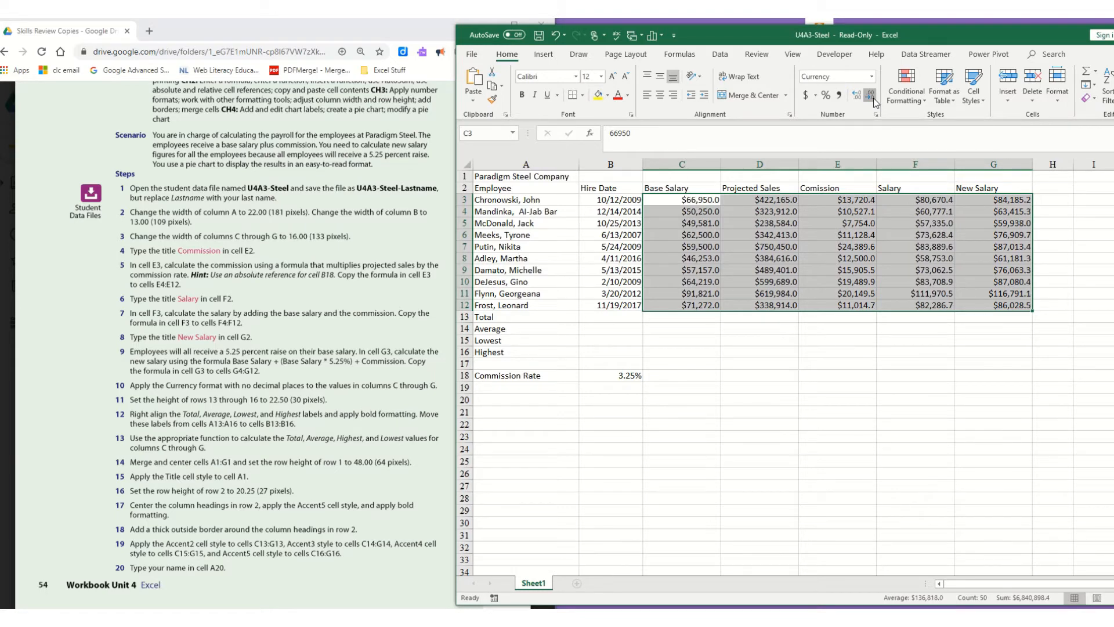
pyautogui.click(875, 100)
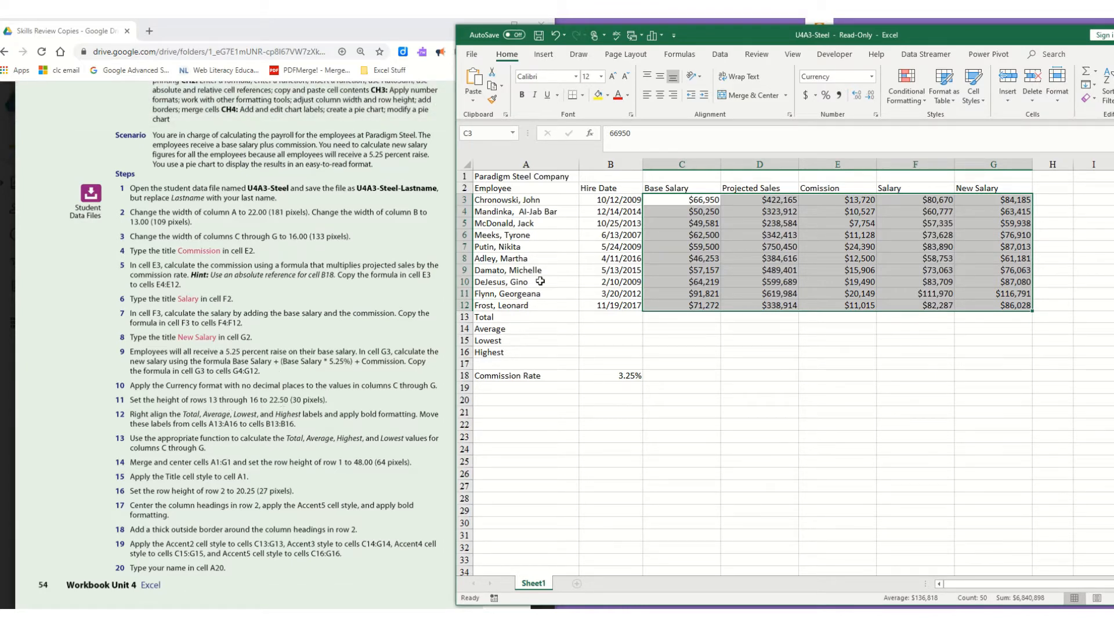
# Set the height of rows 13 through 16 to 22.5.
pyautogui.click(466, 317)
pyautogui.moveTo(467, 319); pyautogui.dragTo(466, 352)
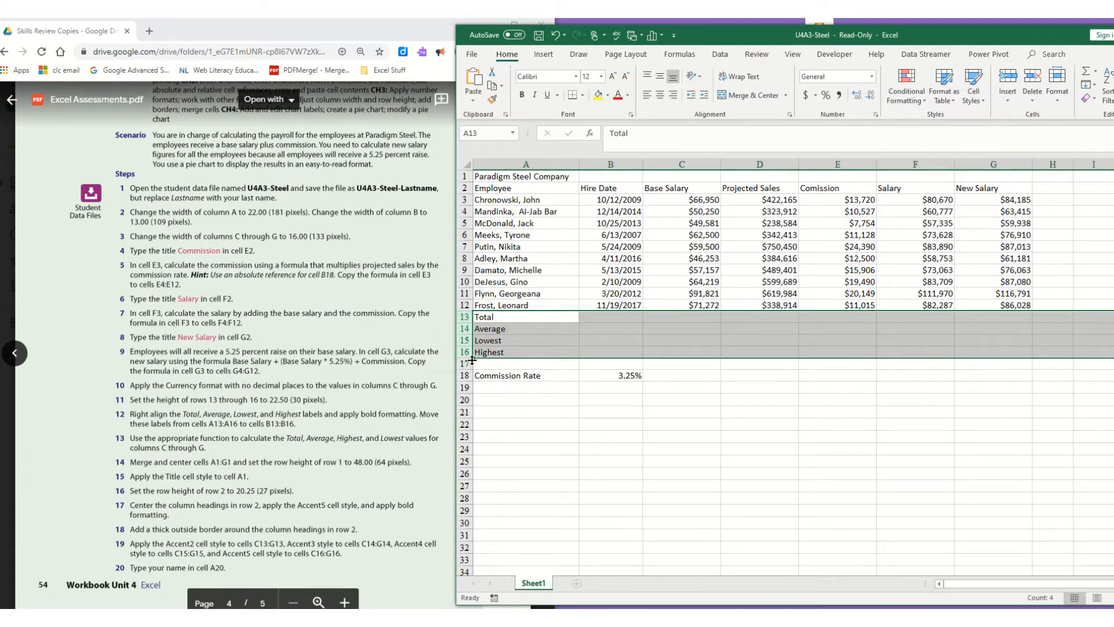
pyautogui.rightClick(469, 353)
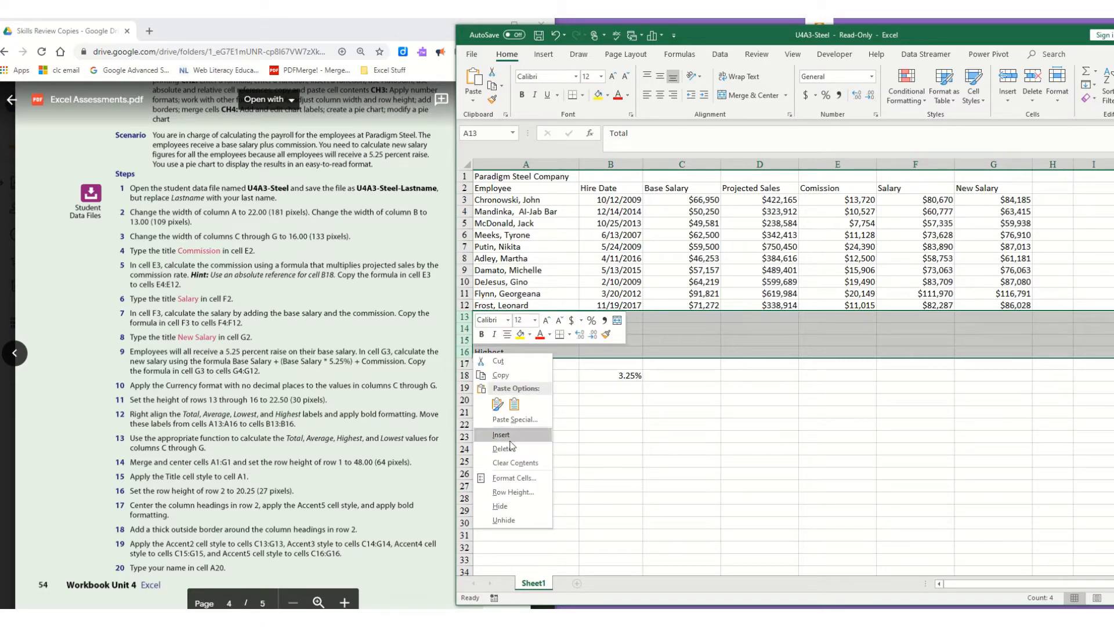
pyautogui.click(531, 491)
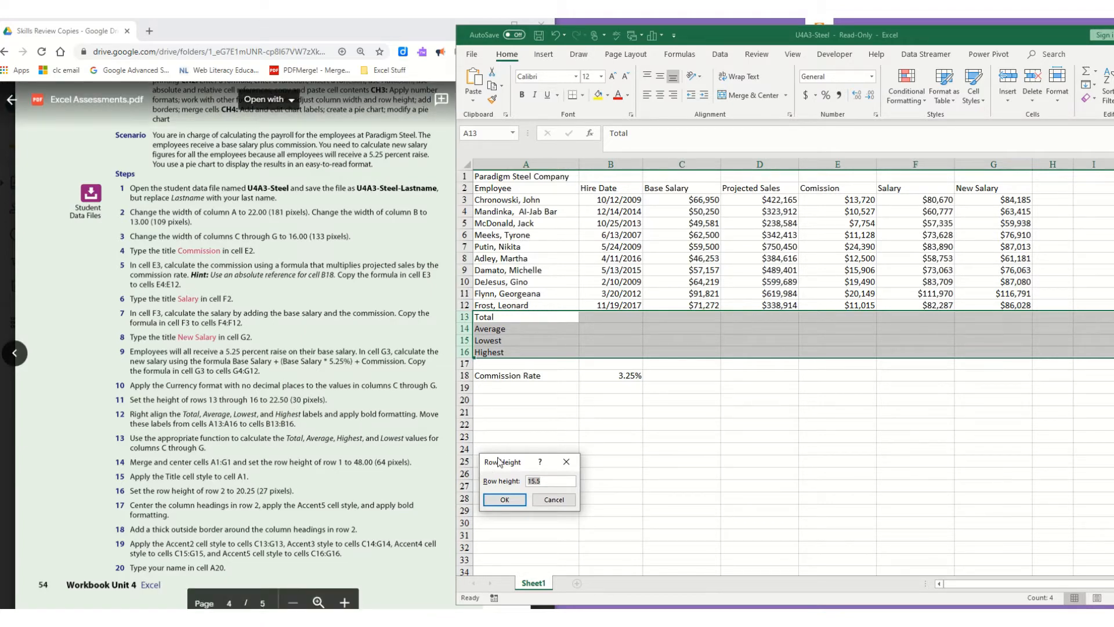
pyautogui.write('22.5')
pyautogui.press('Return')
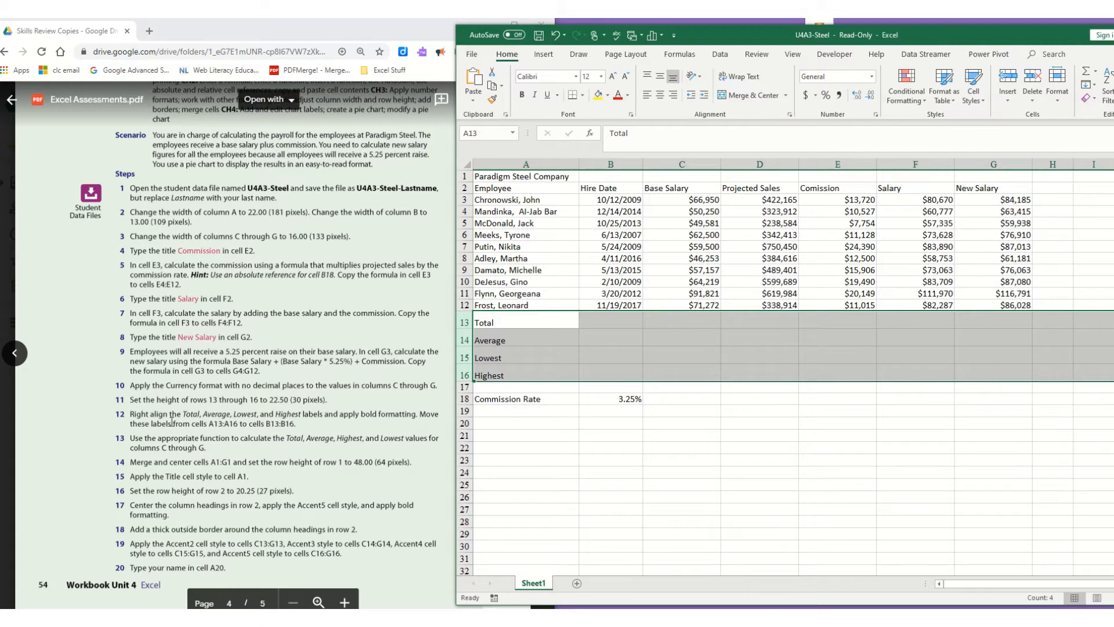
# Right-align the Total, Average, Lowest and Highest labels in A13:A16 and make them bold.
pyautogui.click(203, 426)
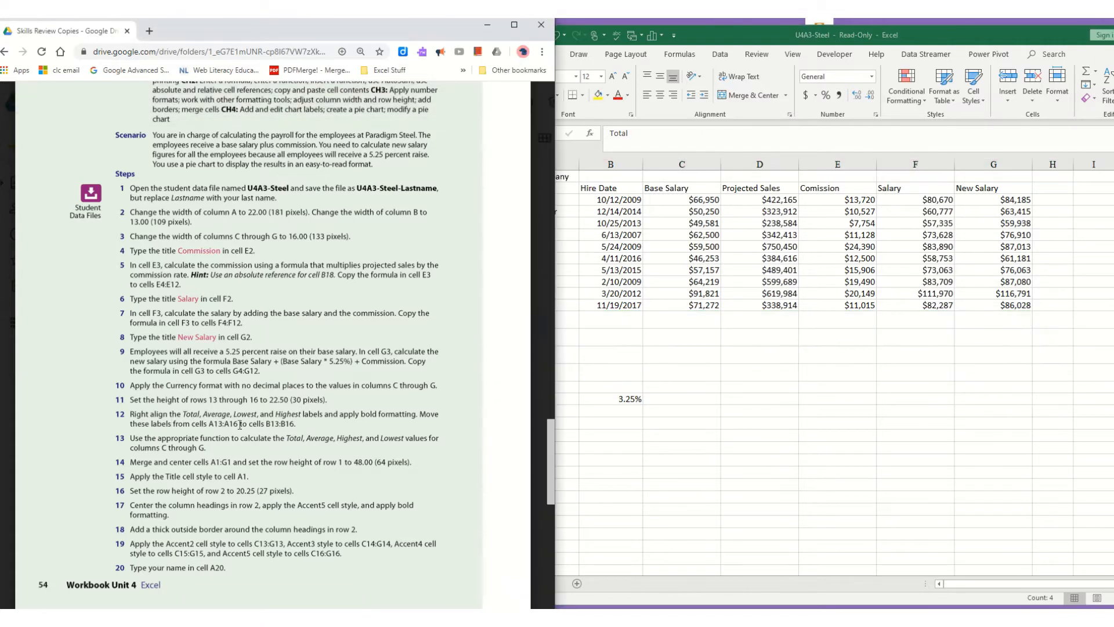
pyautogui.click(660, 357)
pyautogui.moveTo(536, 322); pyautogui.dragTo(547, 372)
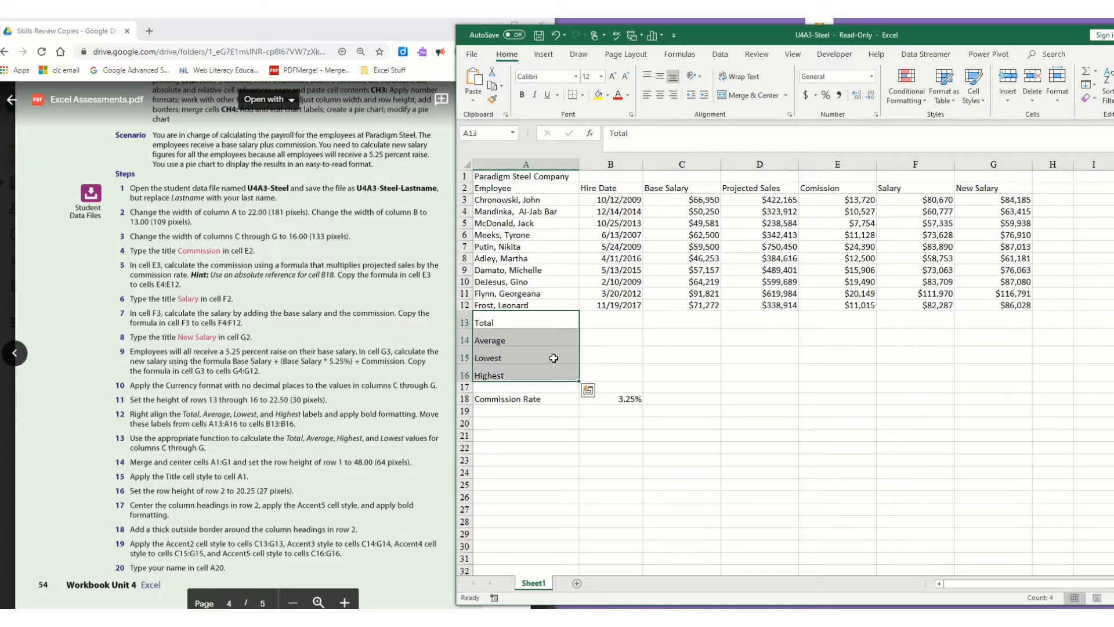
pyautogui.click(677, 98)
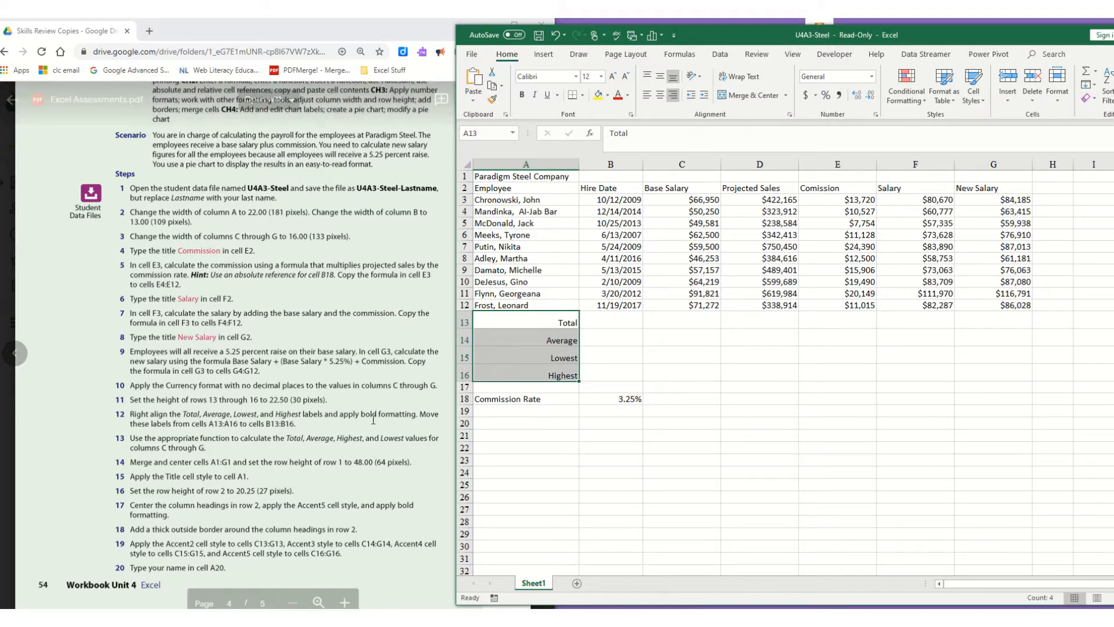
pyautogui.click(522, 95)
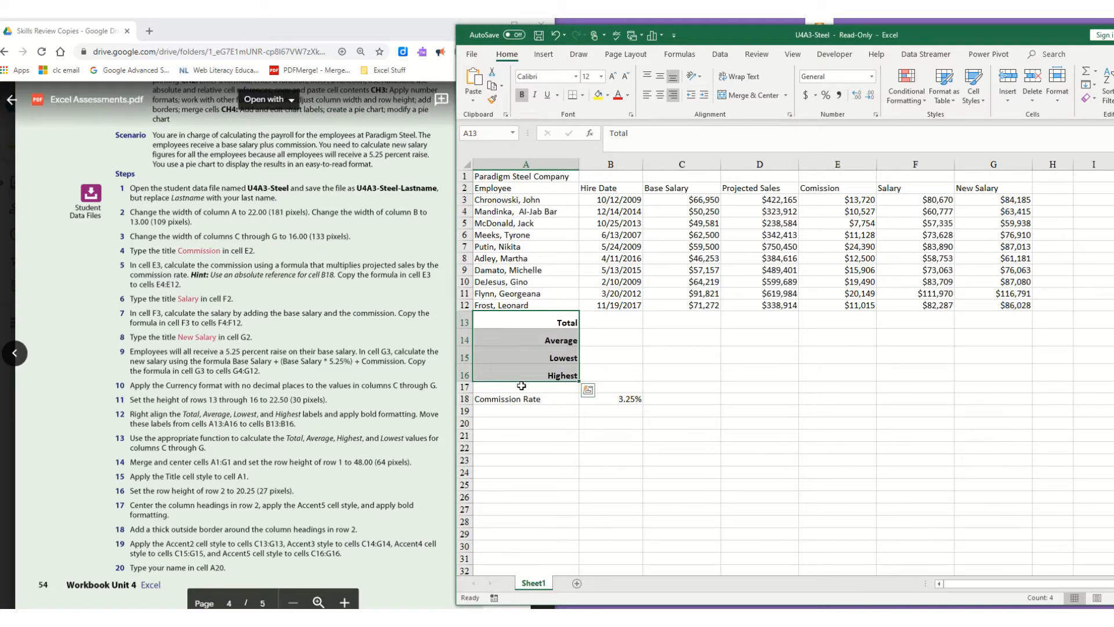
# Move the Total, Average, Lowest and Highest labels from A13:A16 to B13:B16.
pyautogui.moveTo(524, 383); pyautogui.dragTo(610, 371)
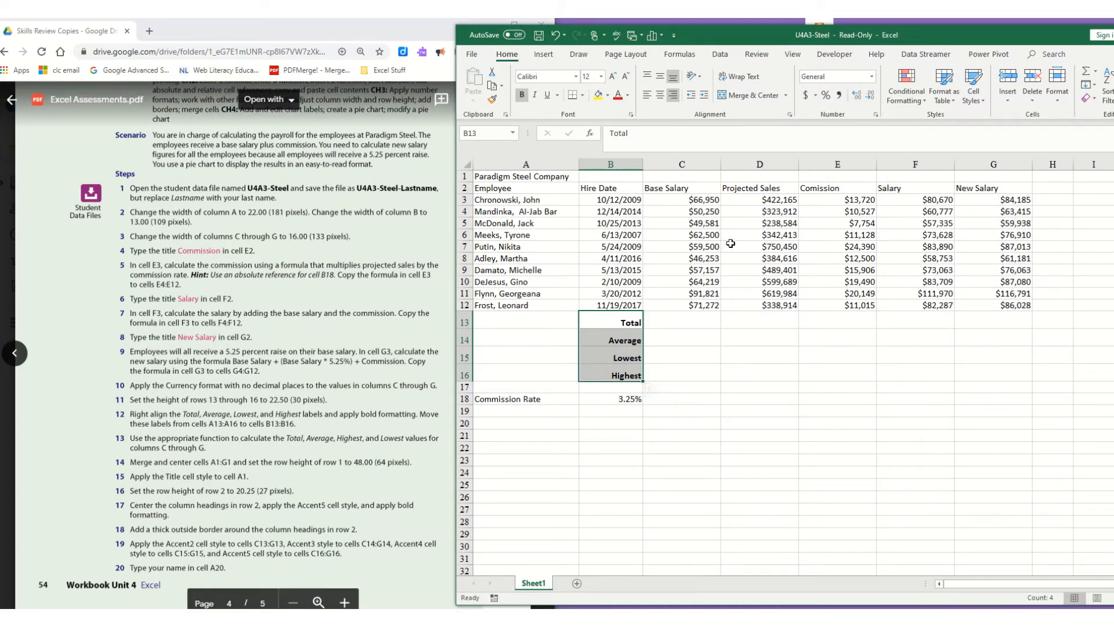
# Total the base salaries in C13 with =SUM(C3:C12) and copy the formula across to D13:G13.
pyautogui.click(690, 321)
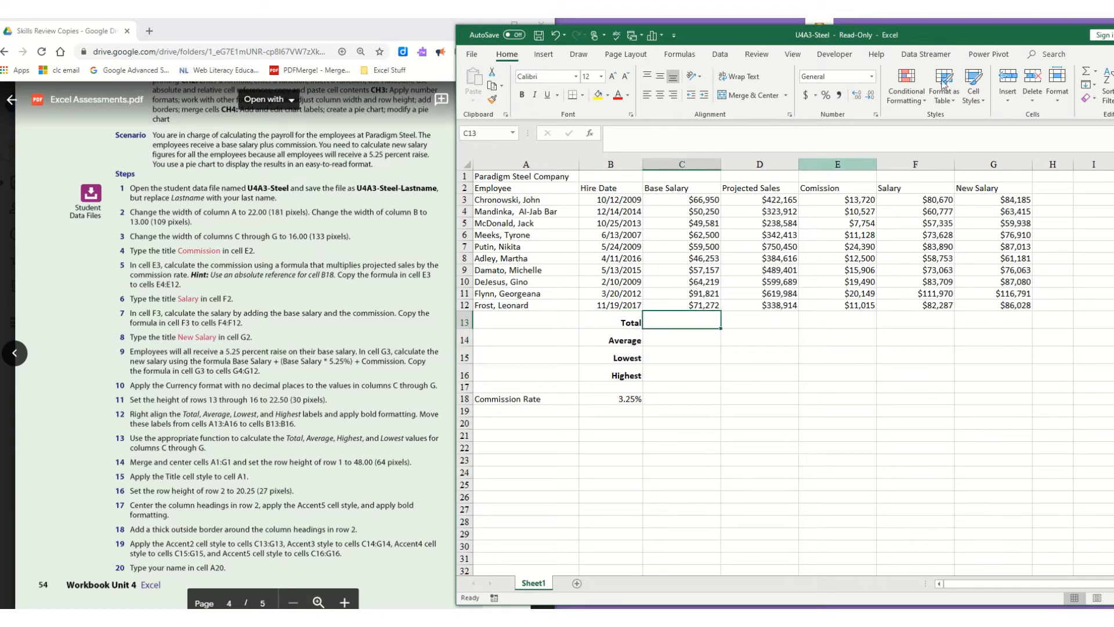
pyautogui.click(1095, 71)
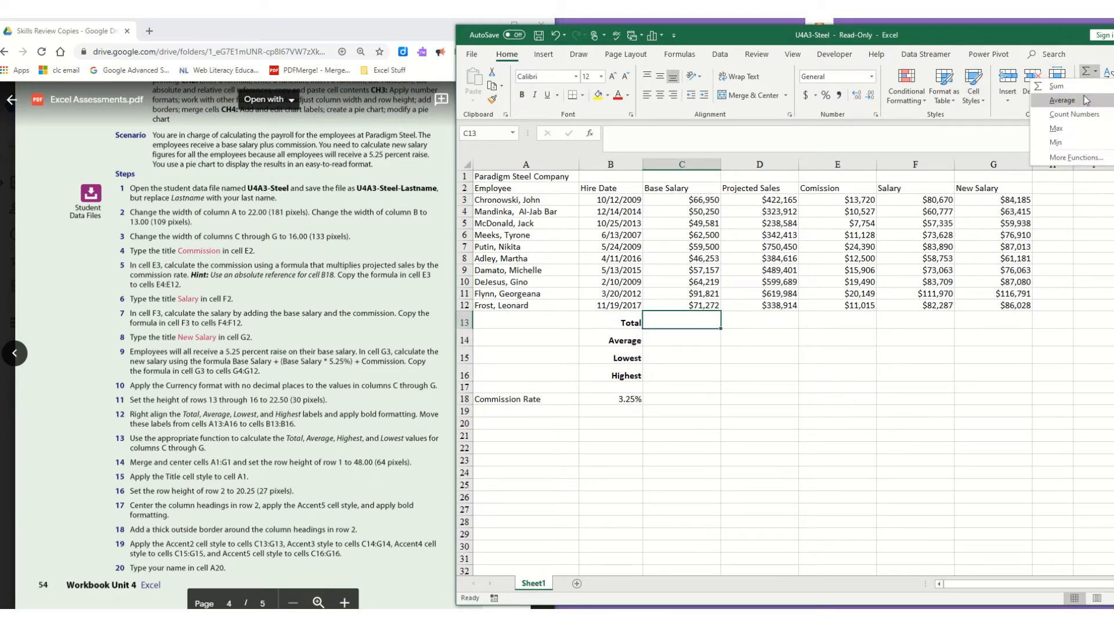
pyautogui.click(1070, 103)
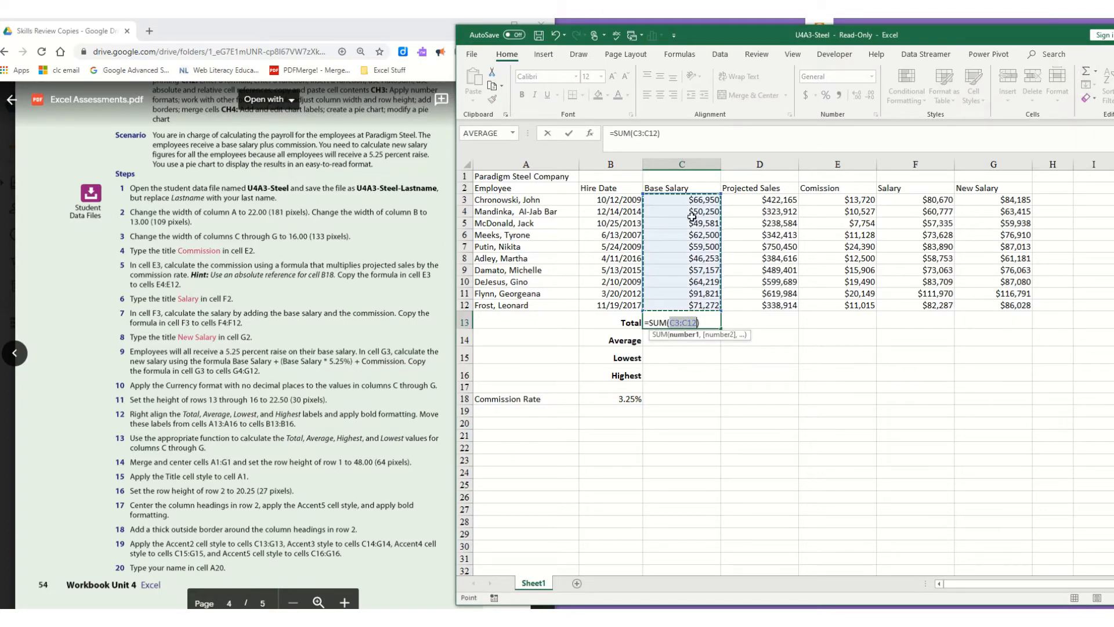
pyautogui.press('Return')
pyautogui.click(693, 321)
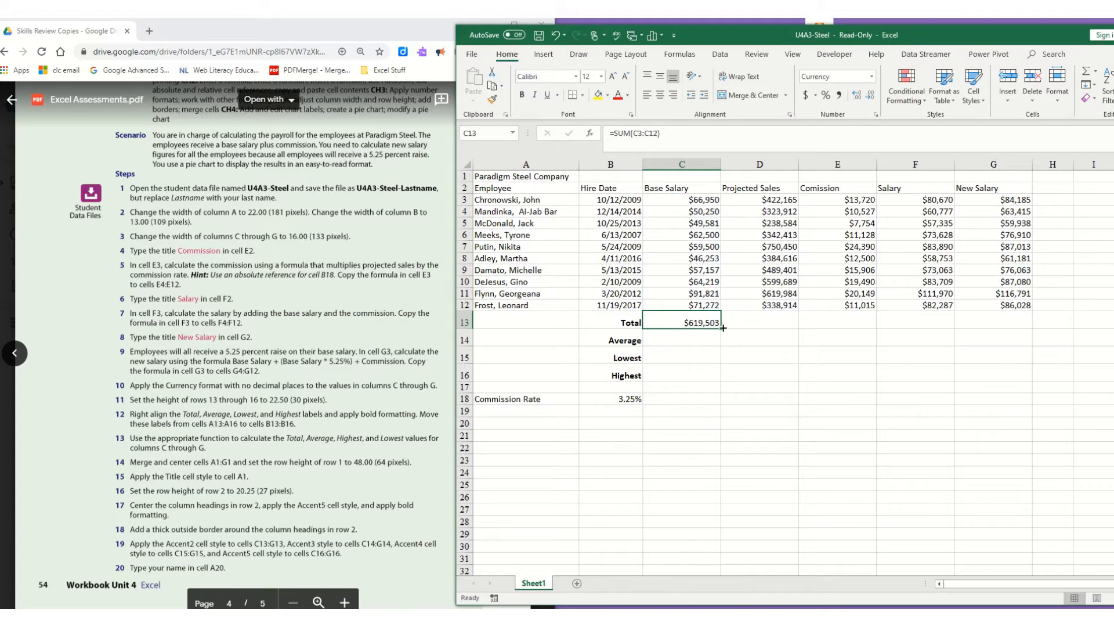
pyautogui.moveTo(721, 329); pyautogui.dragTo(1019, 323)
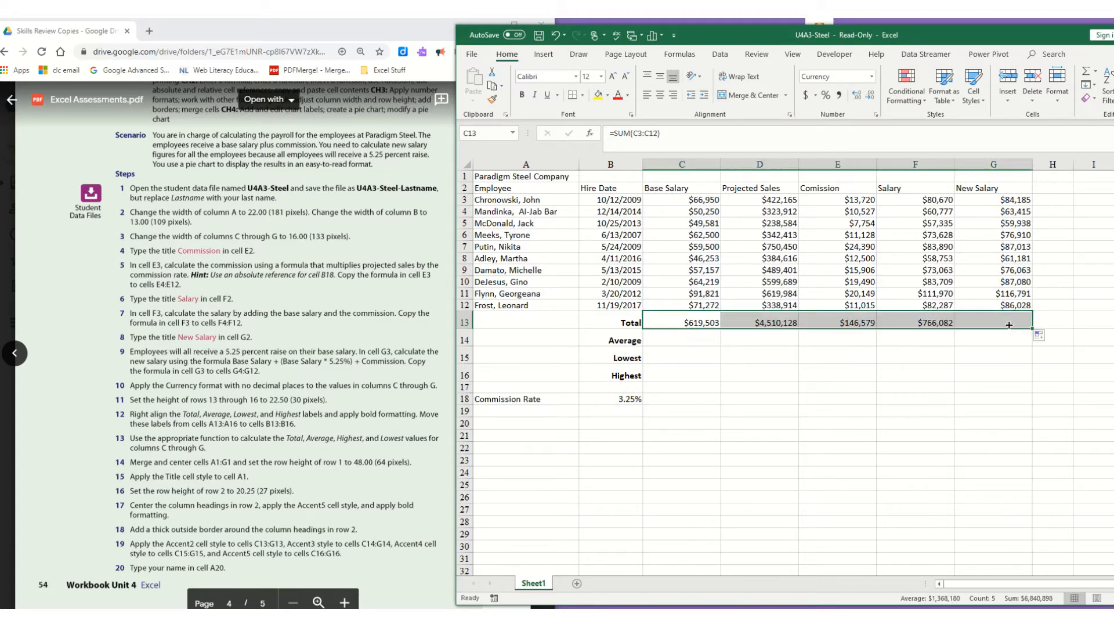
# Calculate the average base salary in C14 with =AVERAGE(C3:C12), excluding the total row from the range.
pyautogui.click(672, 338)
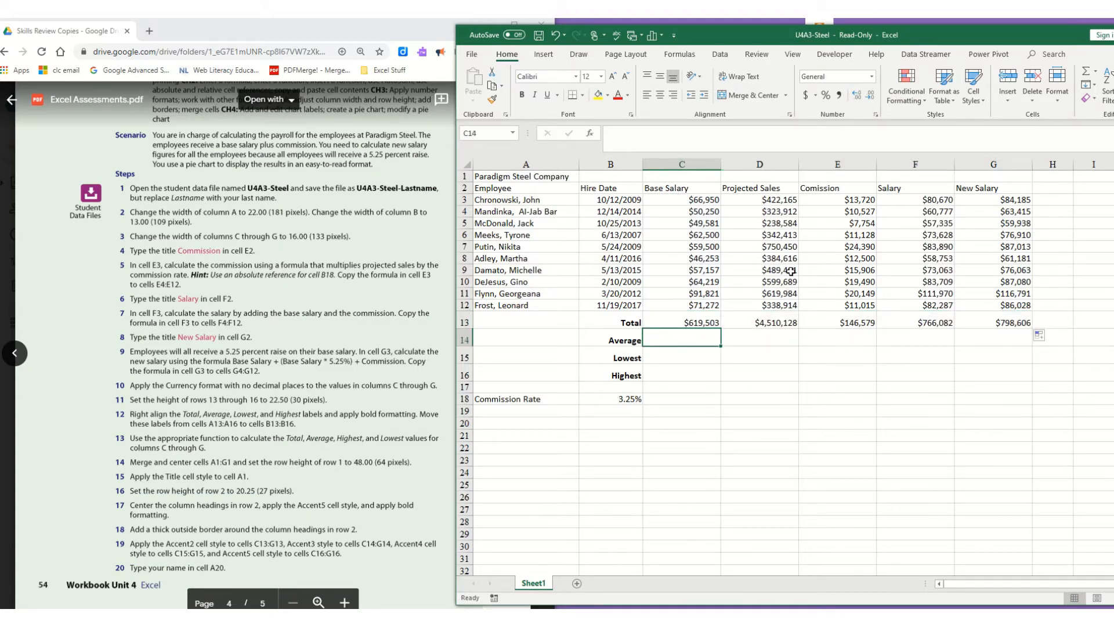
pyautogui.click(1094, 74)
pyautogui.click(1049, 103)
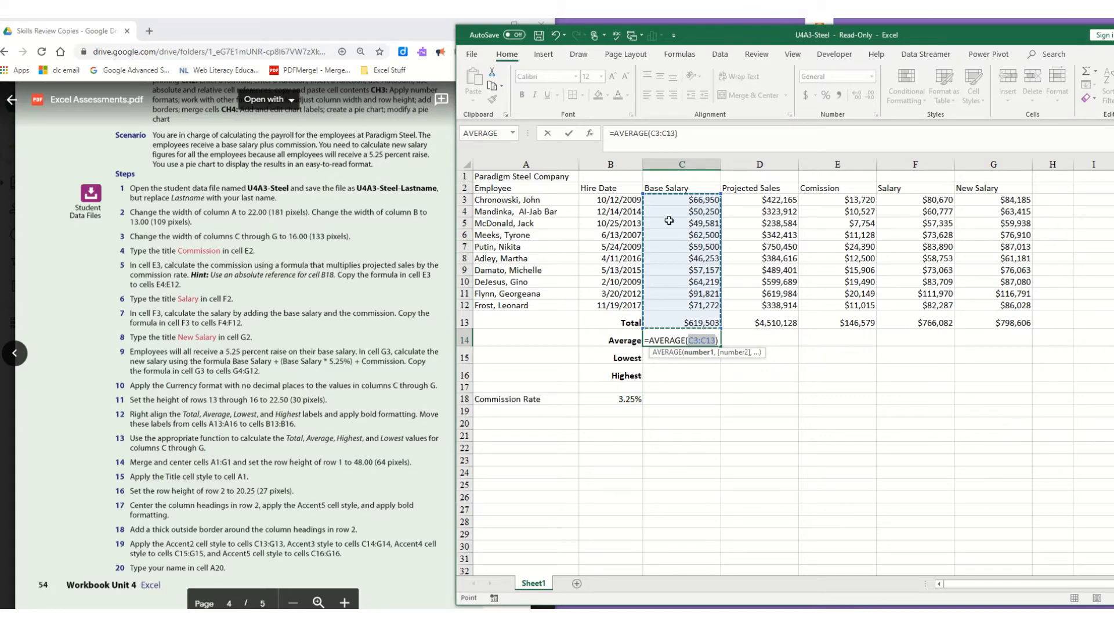
pyautogui.moveTo(673, 199); pyautogui.dragTo(670, 306)
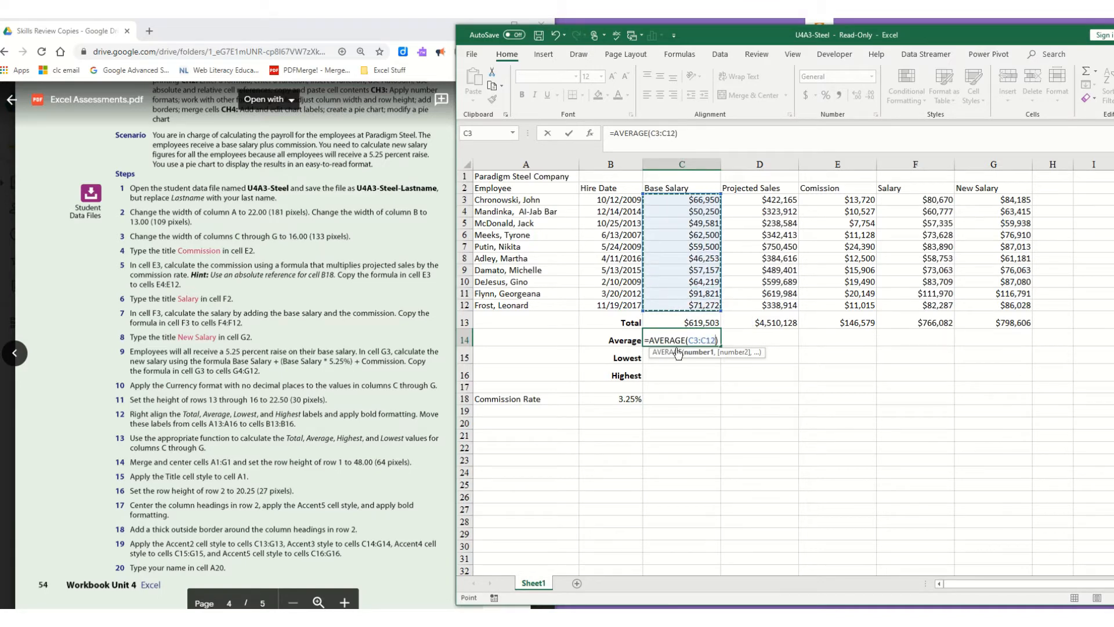
pyautogui.press('Return')
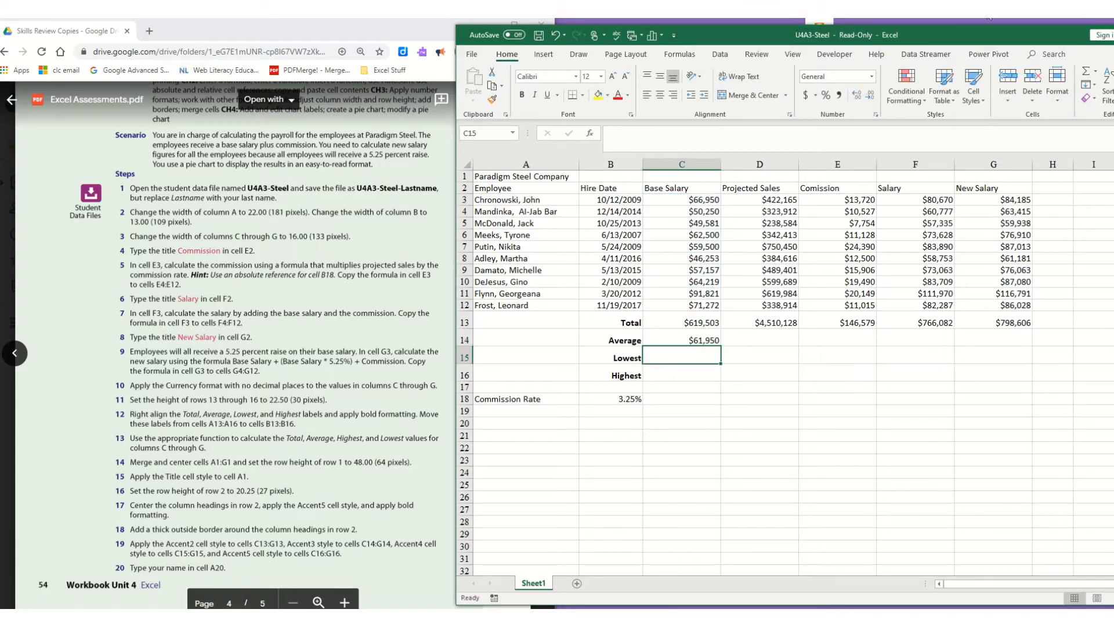
# Find the lowest base salary in C15 with =MIN(C3:C12), limiting the range to the employee rows.
pyautogui.click(1096, 70)
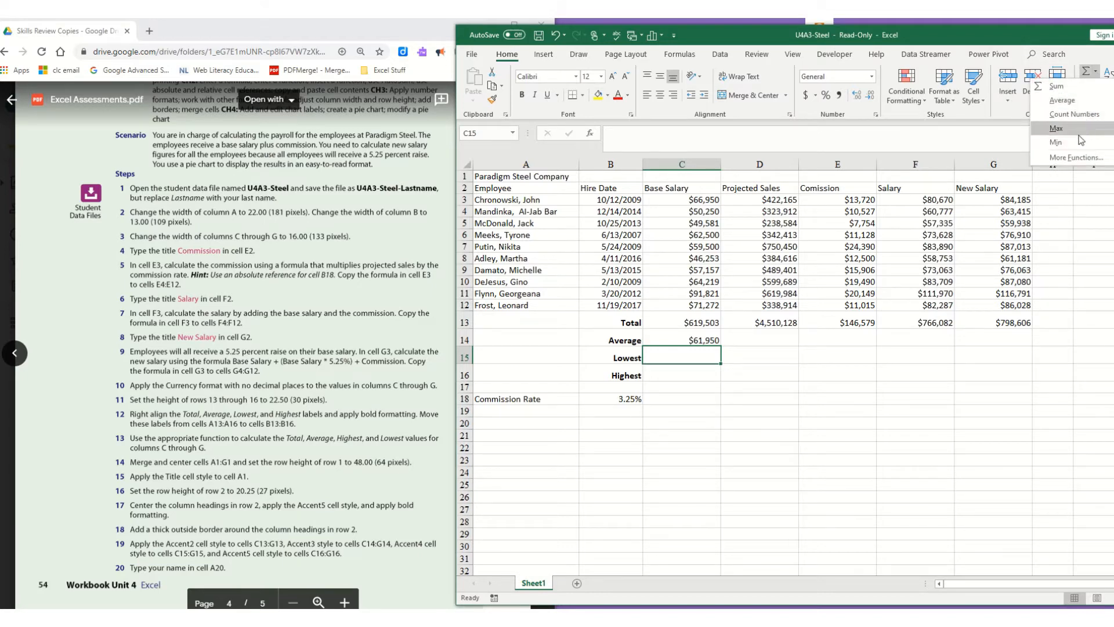
pyautogui.click(1055, 143)
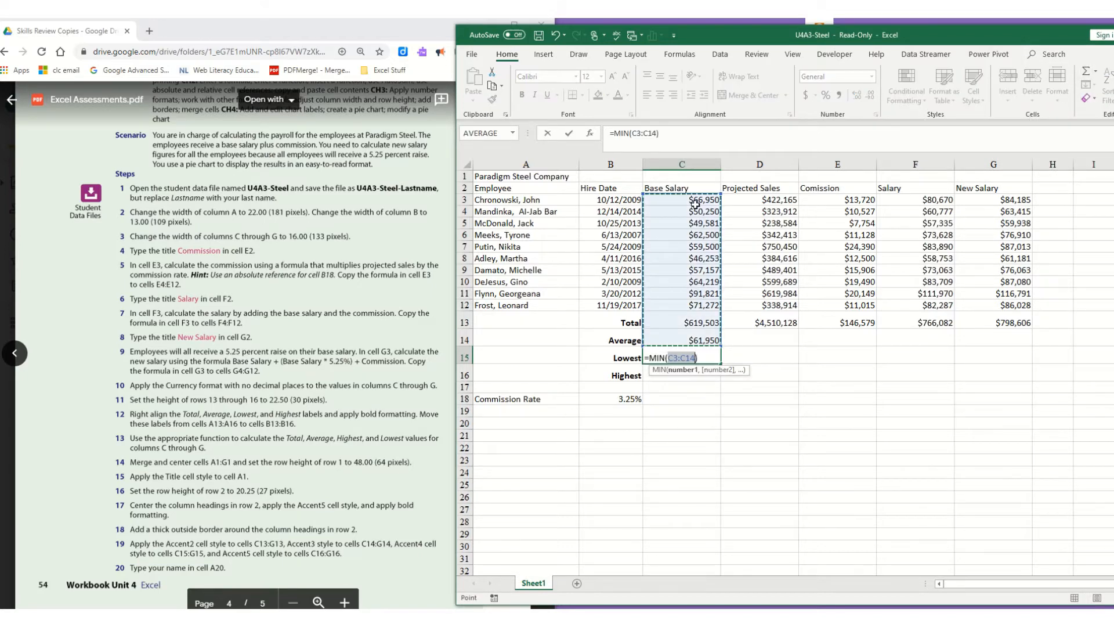
pyautogui.moveTo(696, 203); pyautogui.dragTo(715, 303)
pyautogui.press('Return')
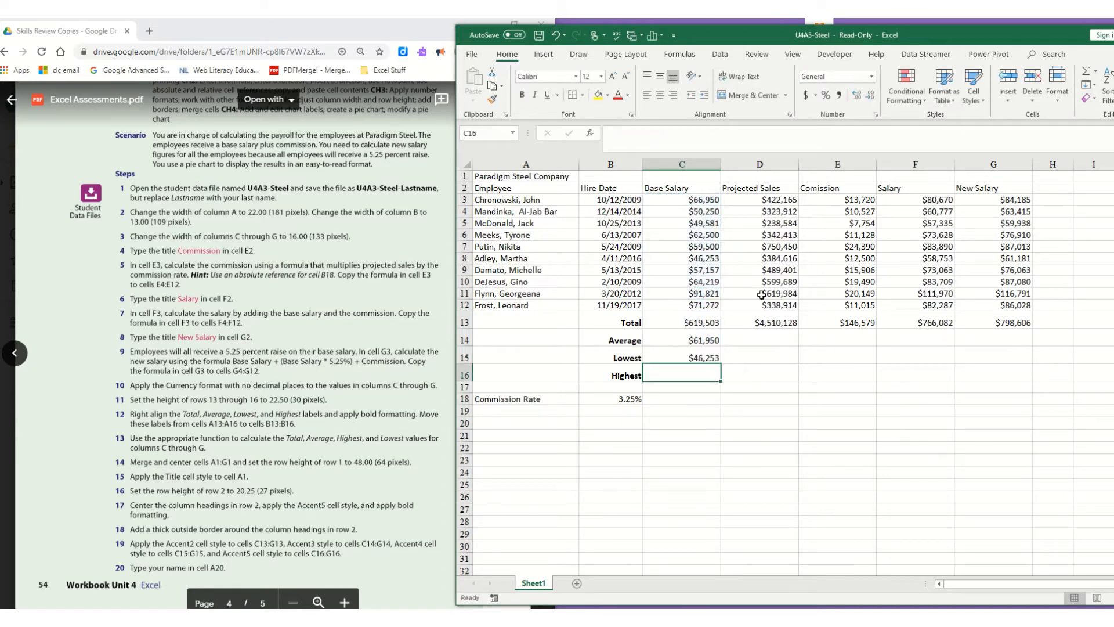
# Find the highest base salary in C16 with =MAX(C3:C12) and copy the C14:C16 formulas across to column G.
pyautogui.click(1095, 72)
pyautogui.click(1078, 131)
pyautogui.moveTo(692, 200); pyautogui.dragTo(1017, 382)
pyautogui.press('Return')
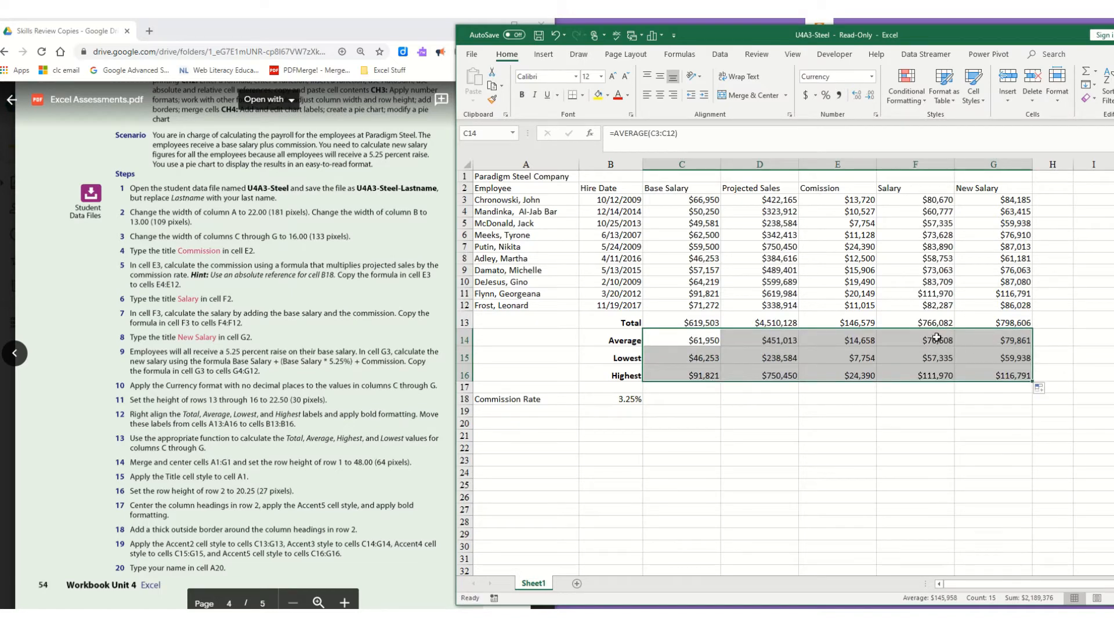
pyautogui.click(937, 339)
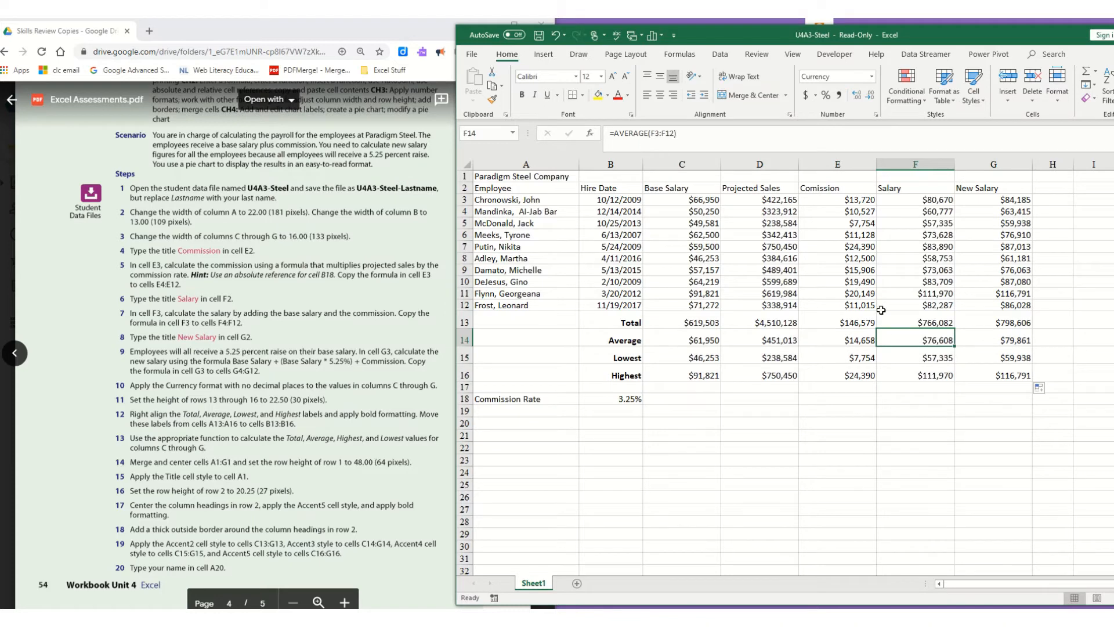
pyautogui.click(860, 373)
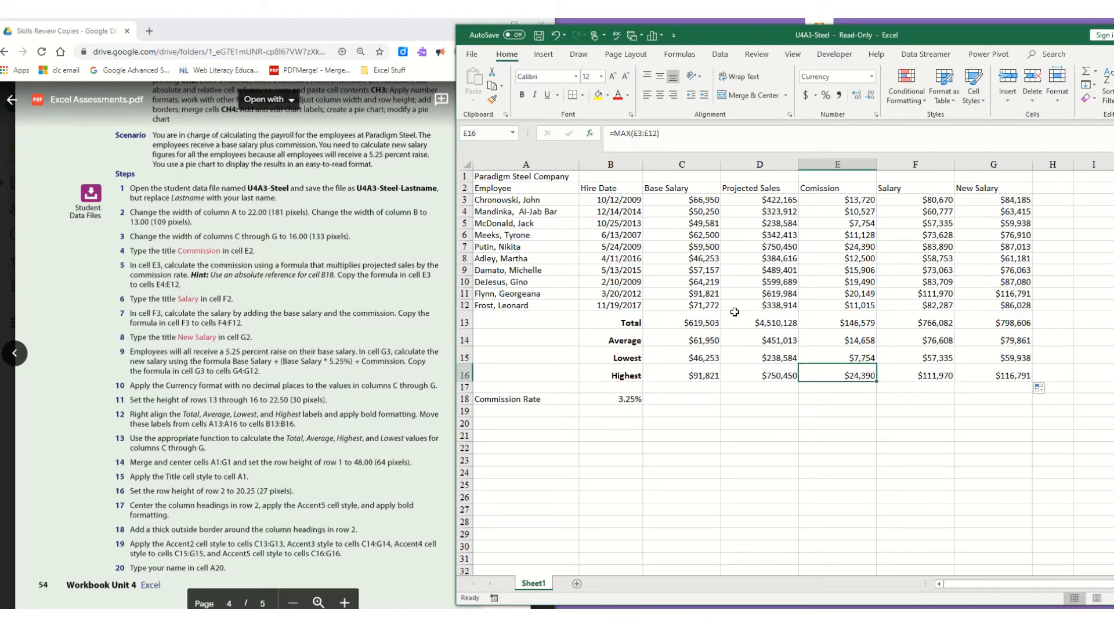
pyautogui.click(766, 356)
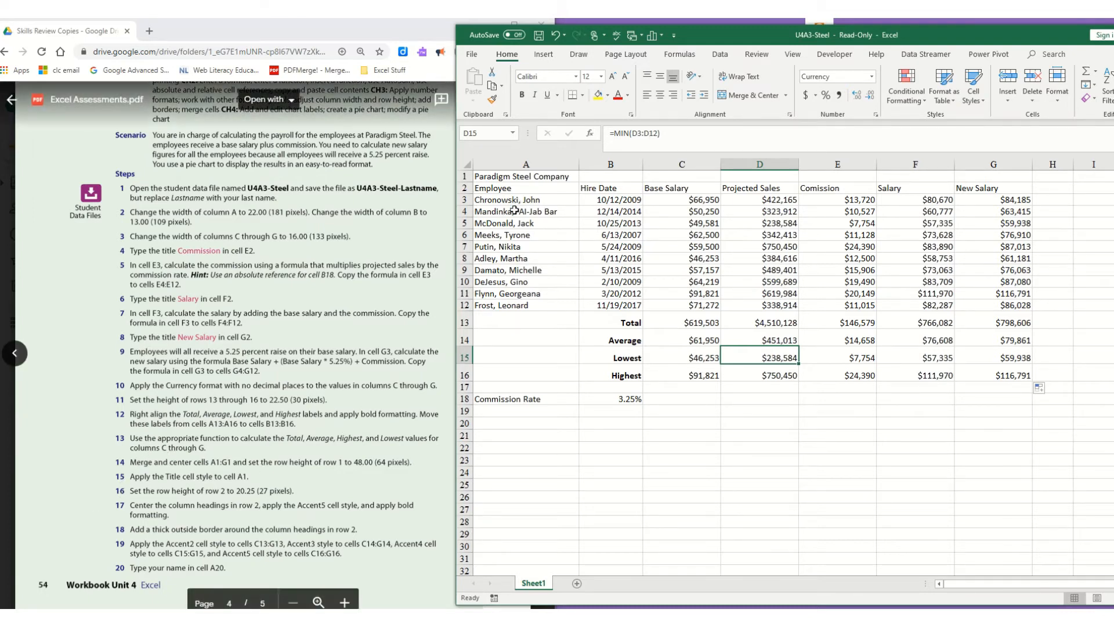
# Merge and center the Paradigm Steel Company title across A1:G1.
pyautogui.click(503, 177)
pyautogui.moveTo(504, 176); pyautogui.dragTo(999, 176)
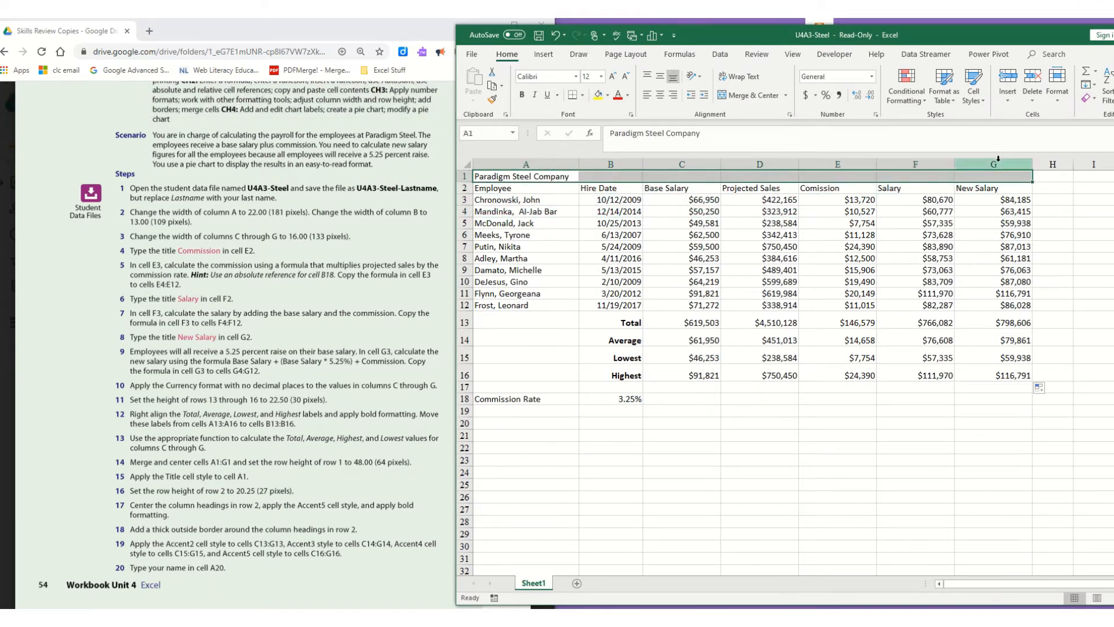
pyautogui.click(767, 97)
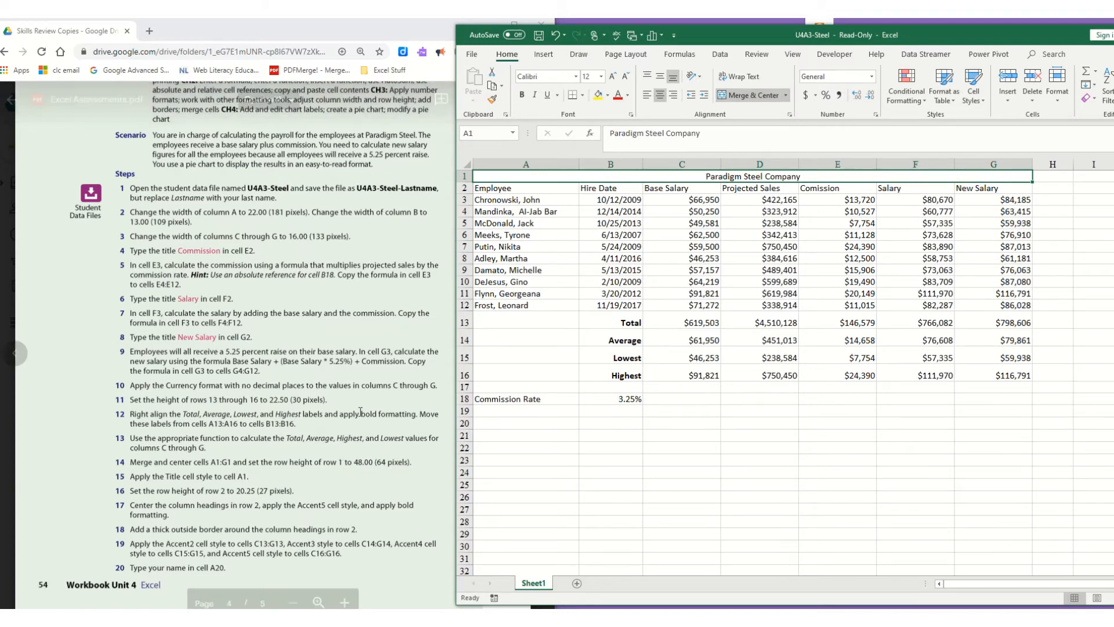
# Set the height of row 1 to 48.
pyautogui.click(463, 175)
pyautogui.rightClick(463, 176)
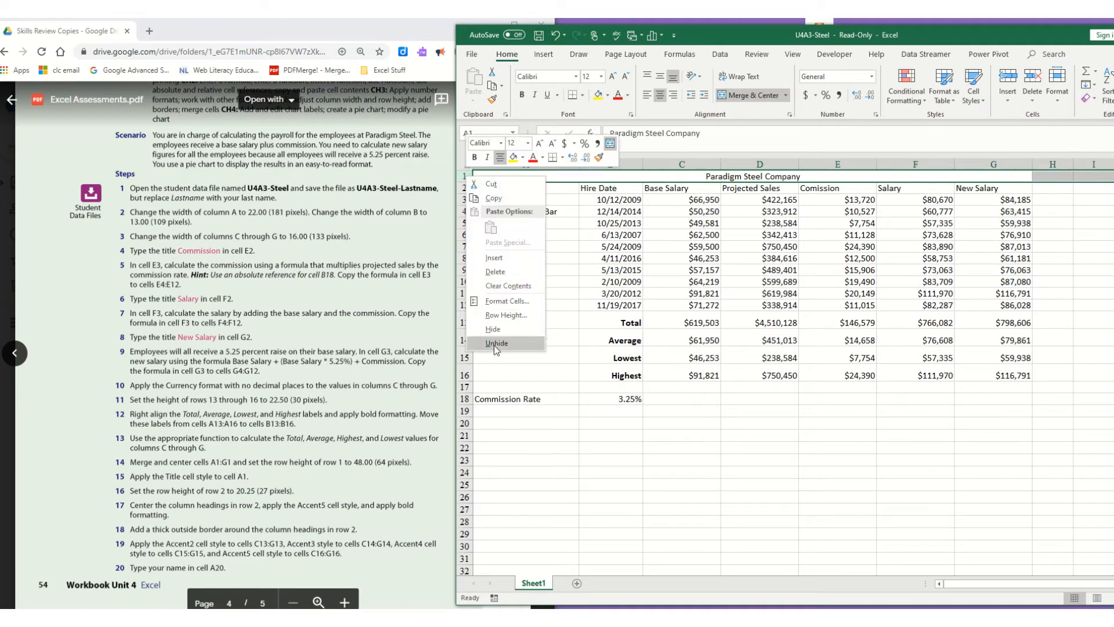
pyautogui.click(502, 321)
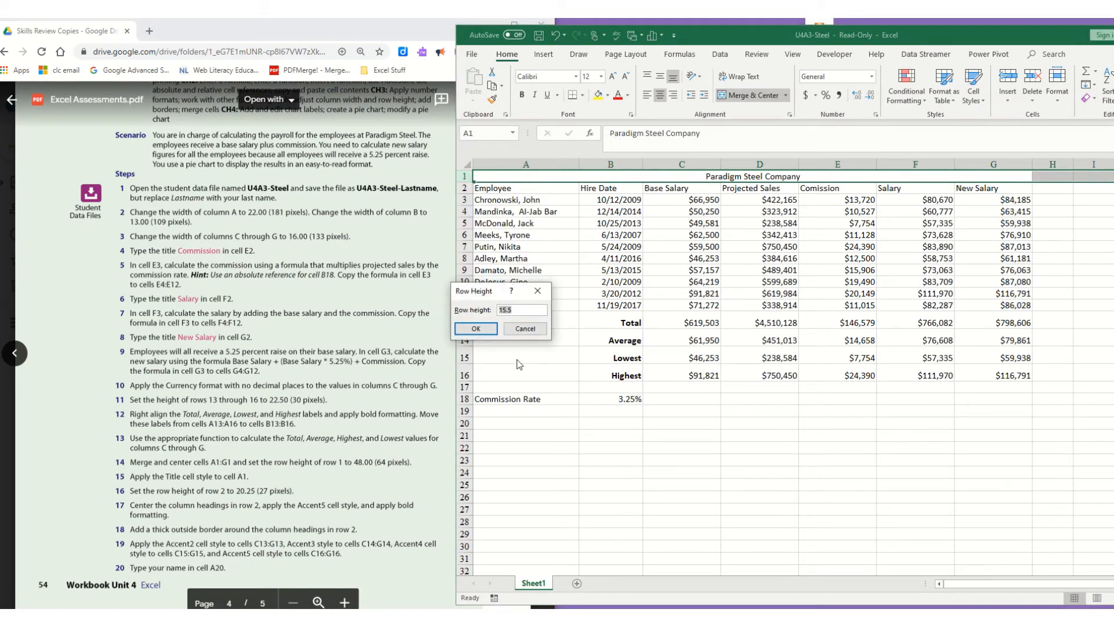
pyautogui.write('48')
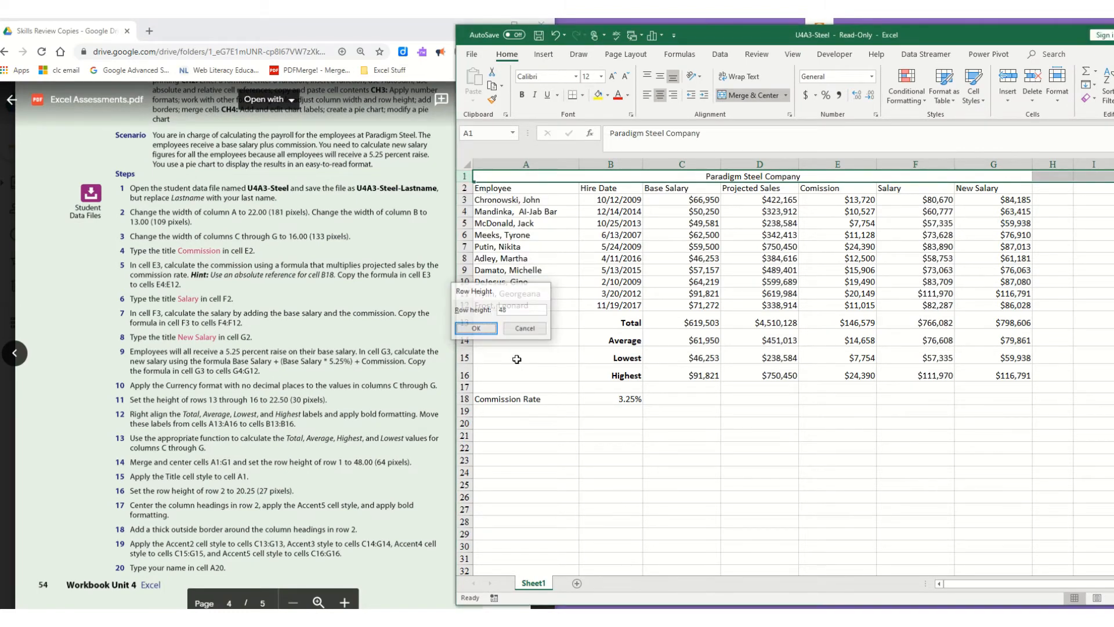
pyautogui.press('Return')
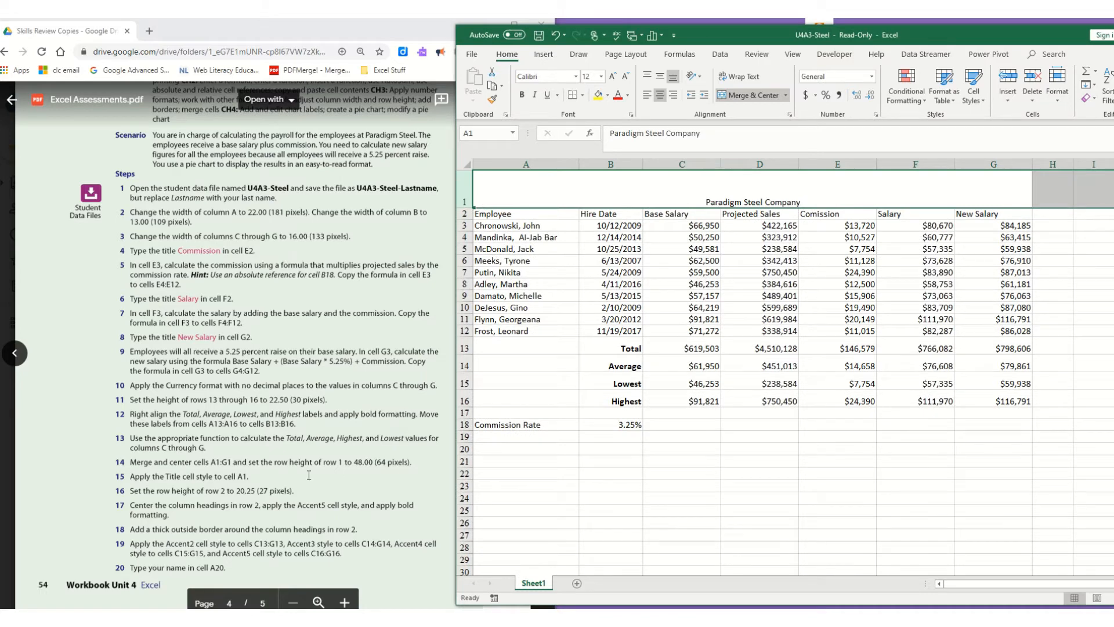
# Apply the Title cell style to the merged company name in A1.
pyautogui.moveTo(903, 457); pyautogui.dragTo(903, 452)
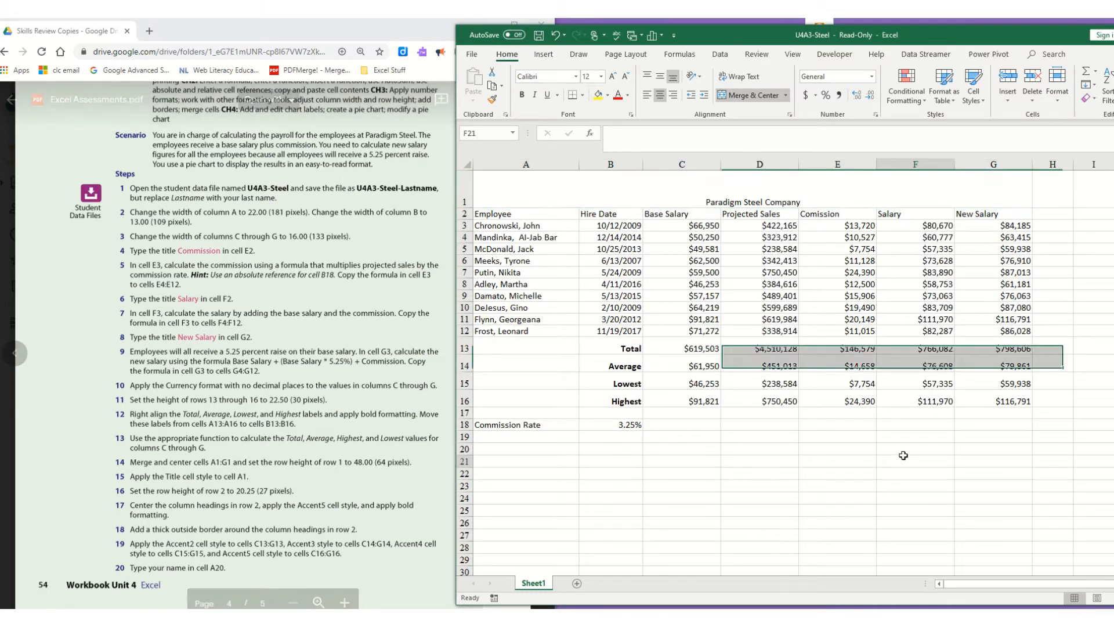
pyautogui.click(813, 188)
pyautogui.click(973, 87)
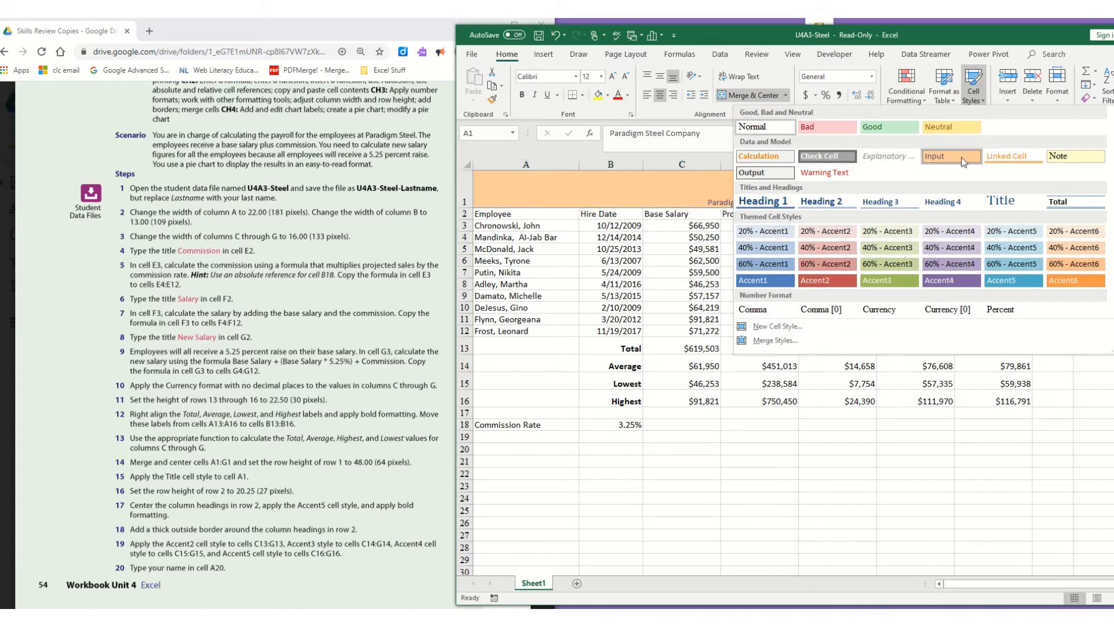
pyautogui.click(1001, 200)
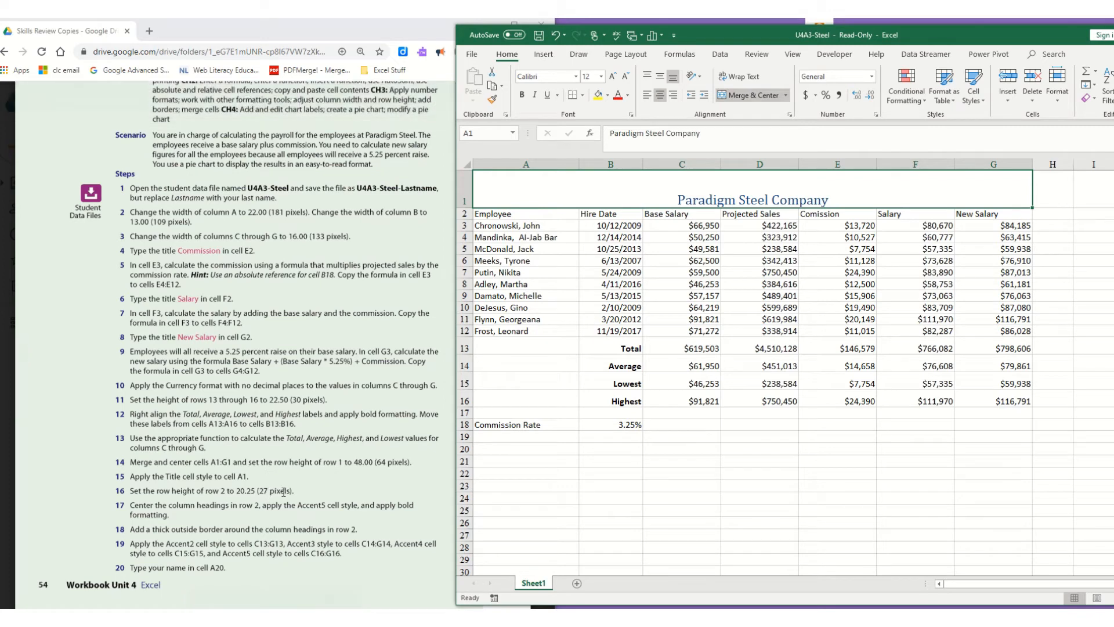
# Set the height of row 2 to 20.25.
pyautogui.click(466, 214)
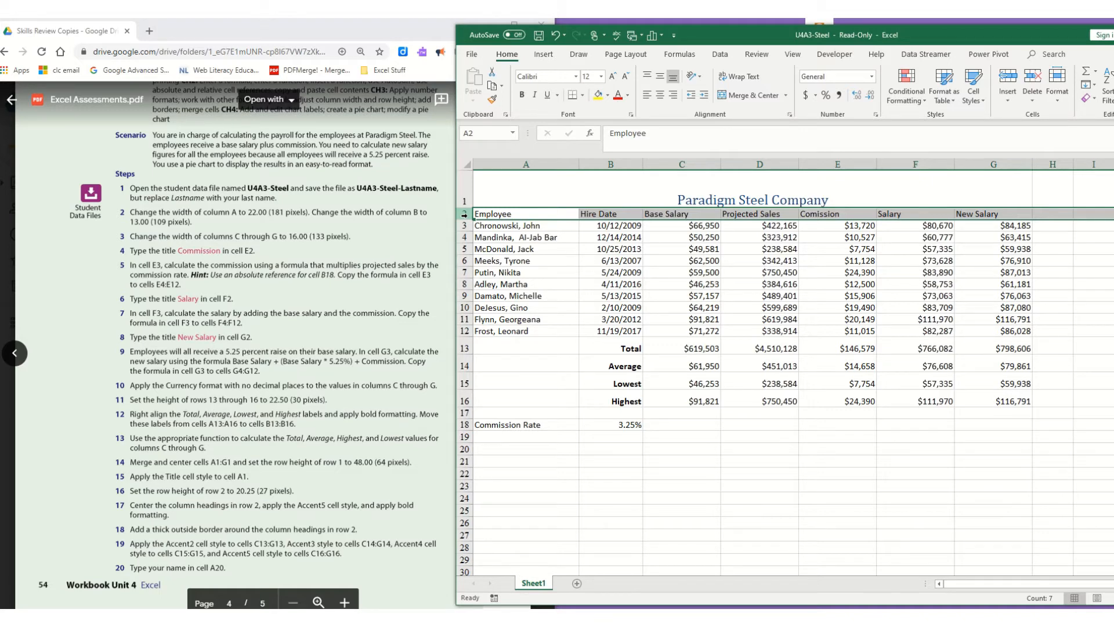
pyautogui.rightClick(464, 214)
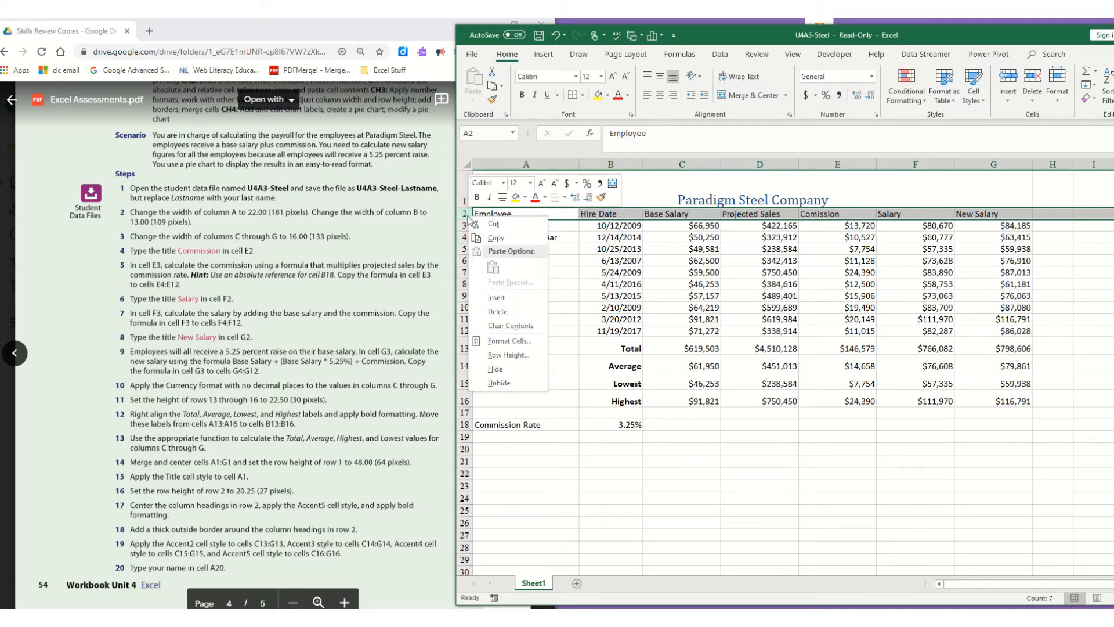
pyautogui.click(494, 359)
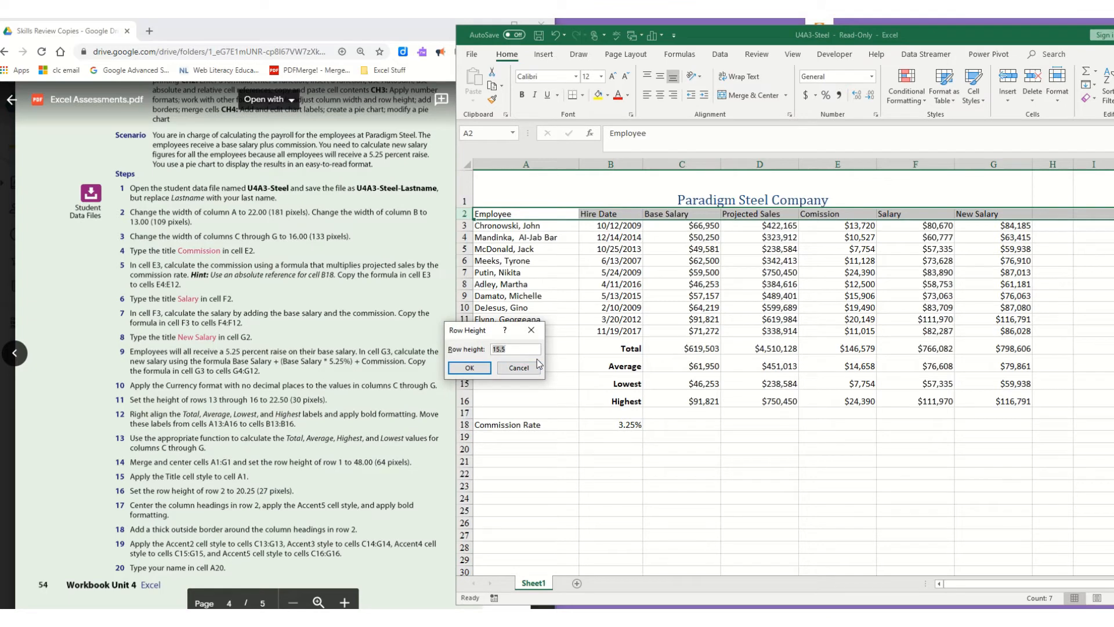
pyautogui.write('20.25')
pyautogui.press('Return')
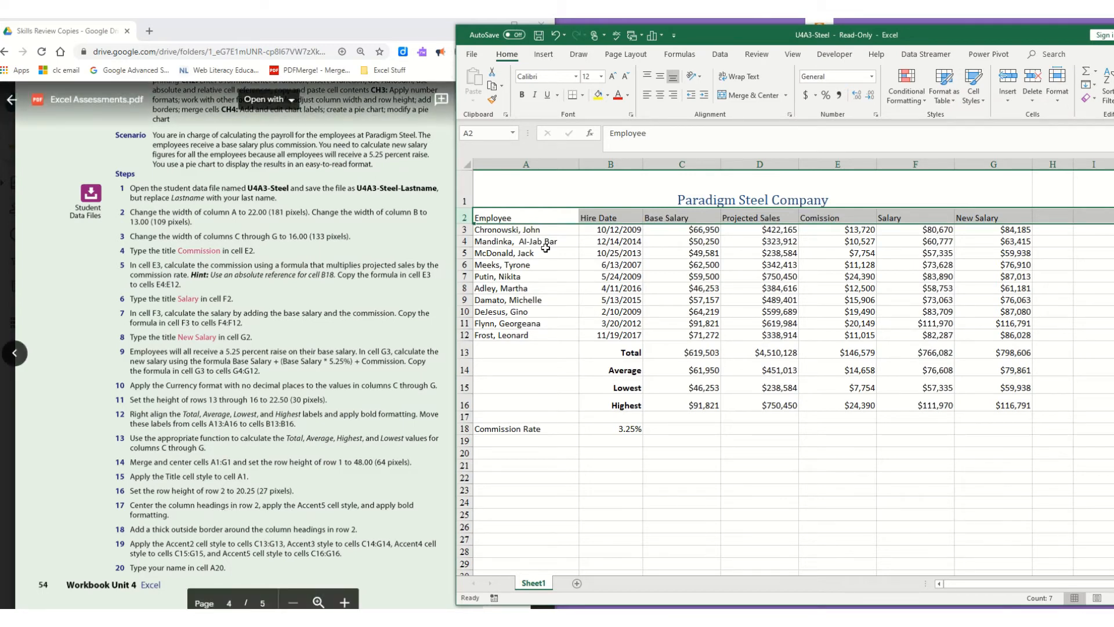
# Center the column headings in A2:G2 horizontally.
pyautogui.moveTo(548, 218); pyautogui.dragTo(975, 215)
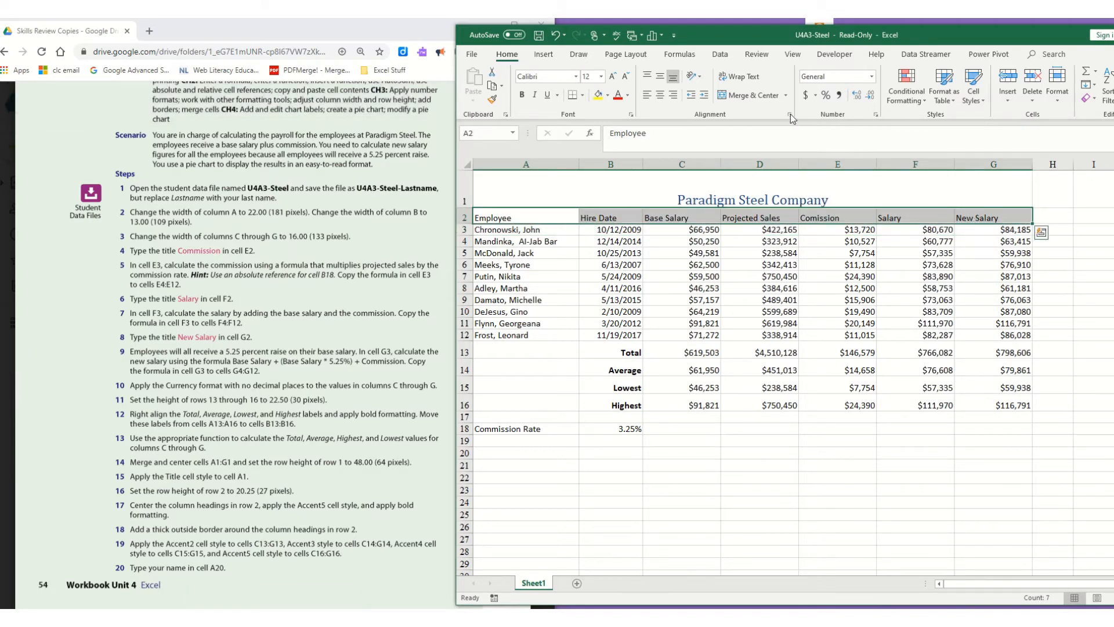
pyautogui.click(661, 95)
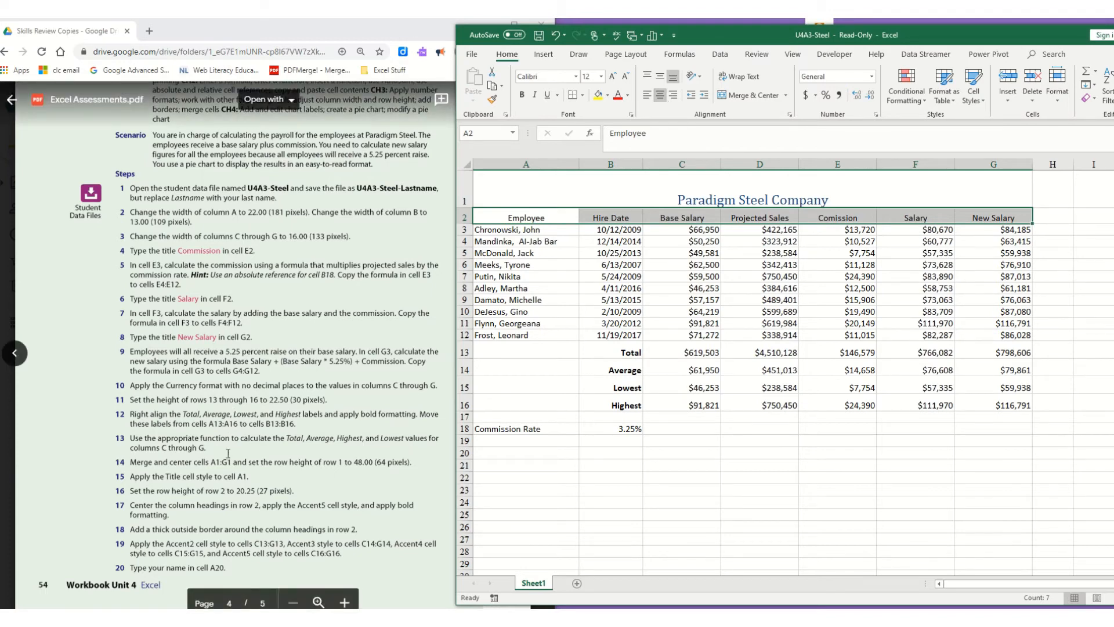
# Switch to the browser to read the remaining exercise instructions in Excel Assessments.pdf, and return to the column headings in the Excel worksheet.
pyautogui.scroll(-2, 237, 494)
pyautogui.click(245, 497)
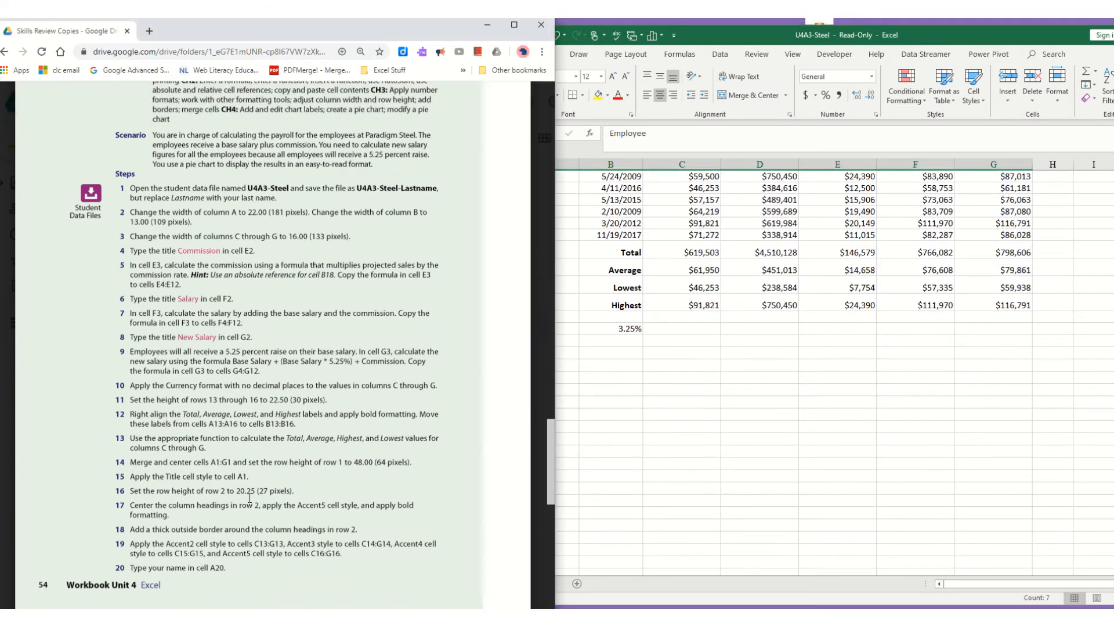
pyautogui.scroll(-1, 249, 499)
pyautogui.scroll(-4, 249, 499)
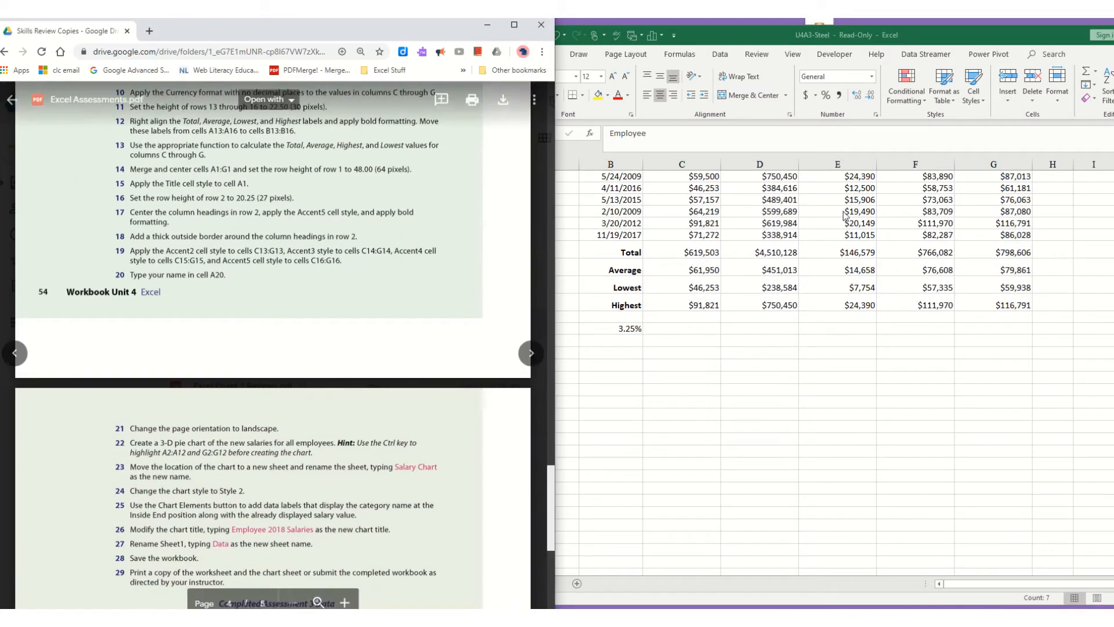
pyautogui.click(830, 284)
pyautogui.scroll(2, 830, 284)
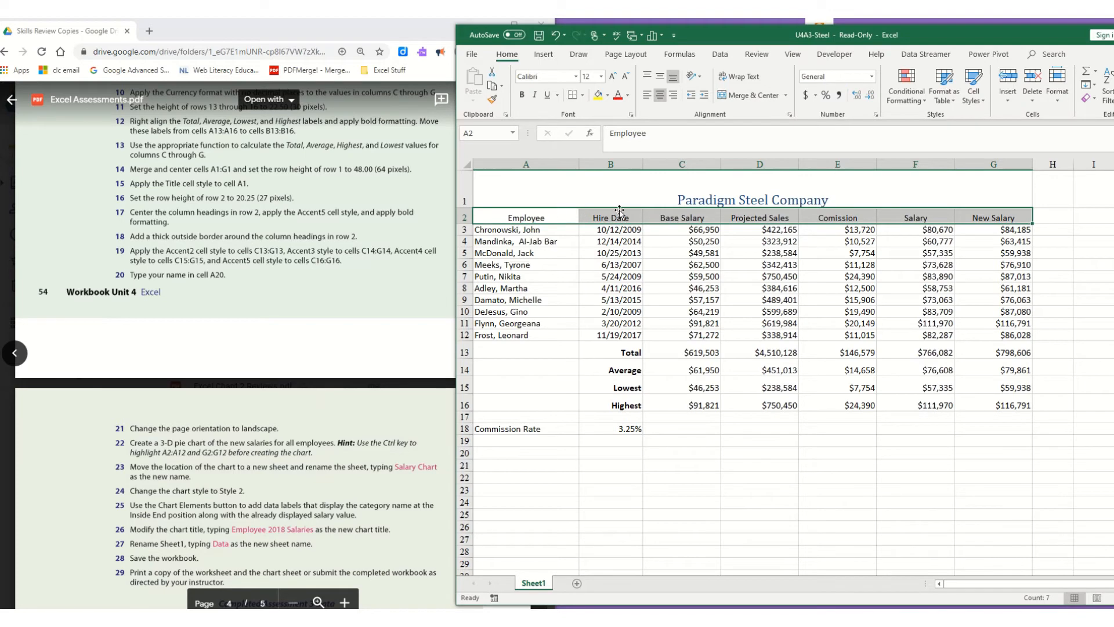
# Apply the Accent5 cell style and bold formatting to the column headings in A2:G2.
pyautogui.click(978, 101)
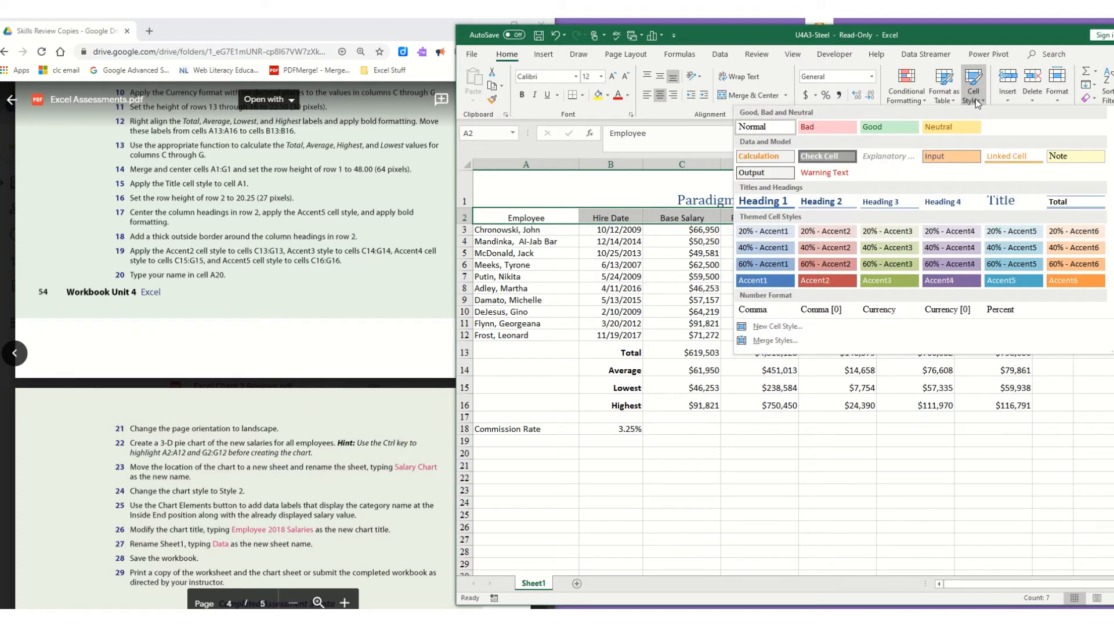
pyautogui.click(1012, 277)
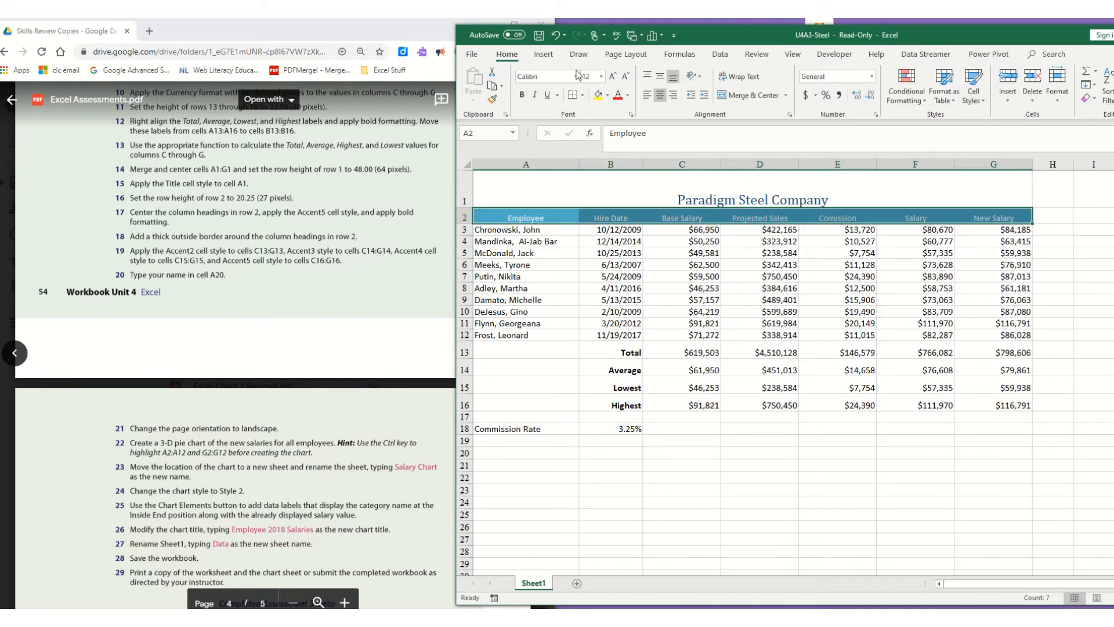
pyautogui.click(523, 97)
pyautogui.click(725, 326)
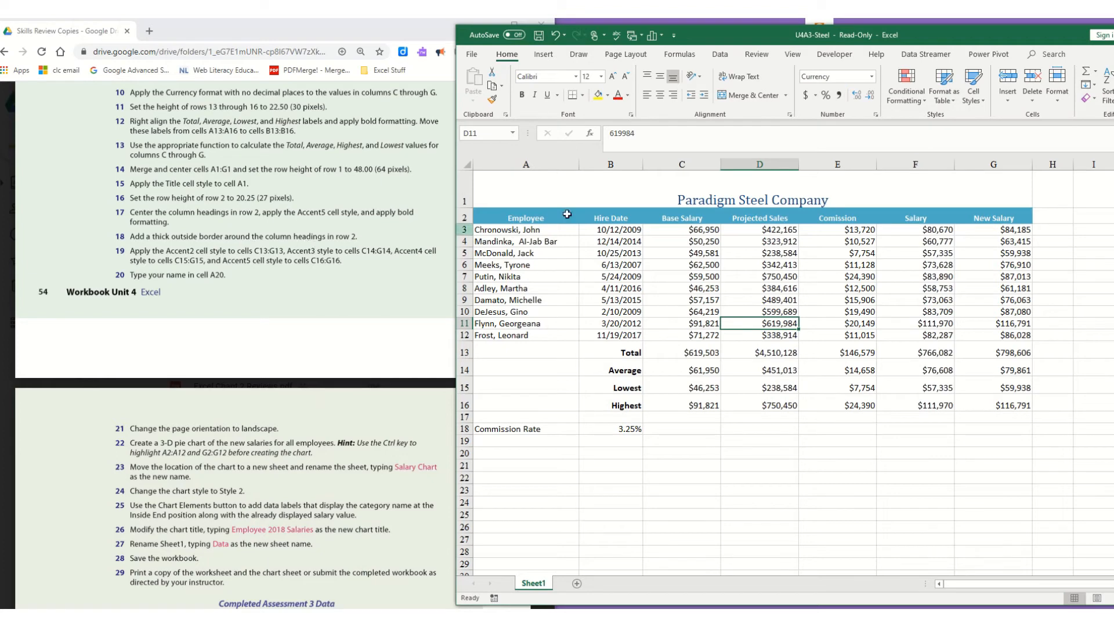
# Add a thick outside border around the column headings in A2:G2.
pyautogui.moveTo(531, 217); pyautogui.dragTo(966, 216)
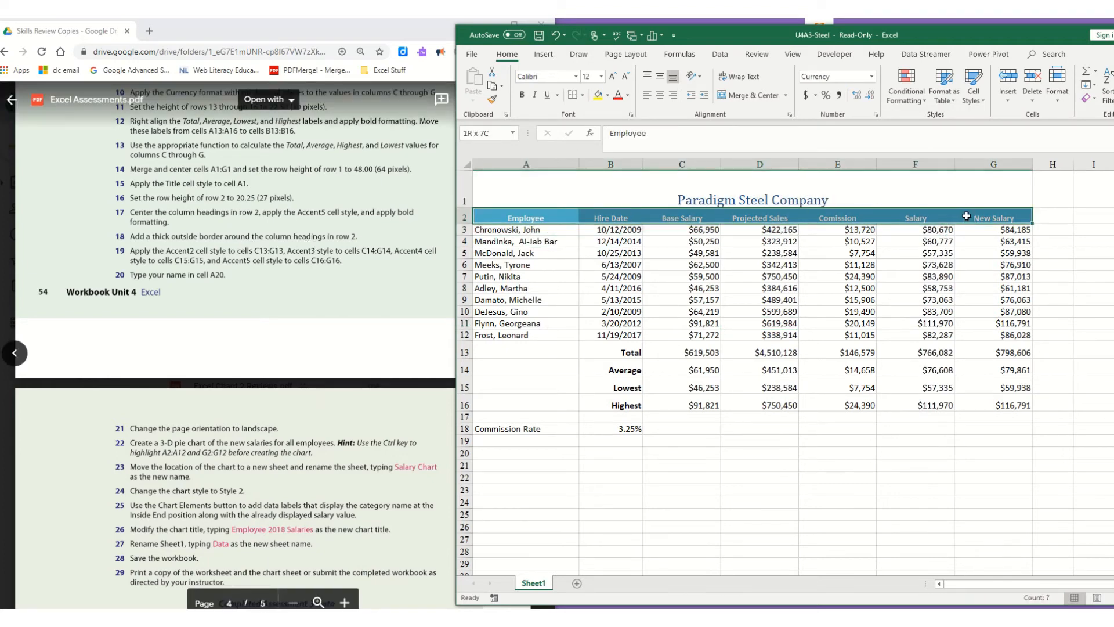
pyautogui.click(584, 95)
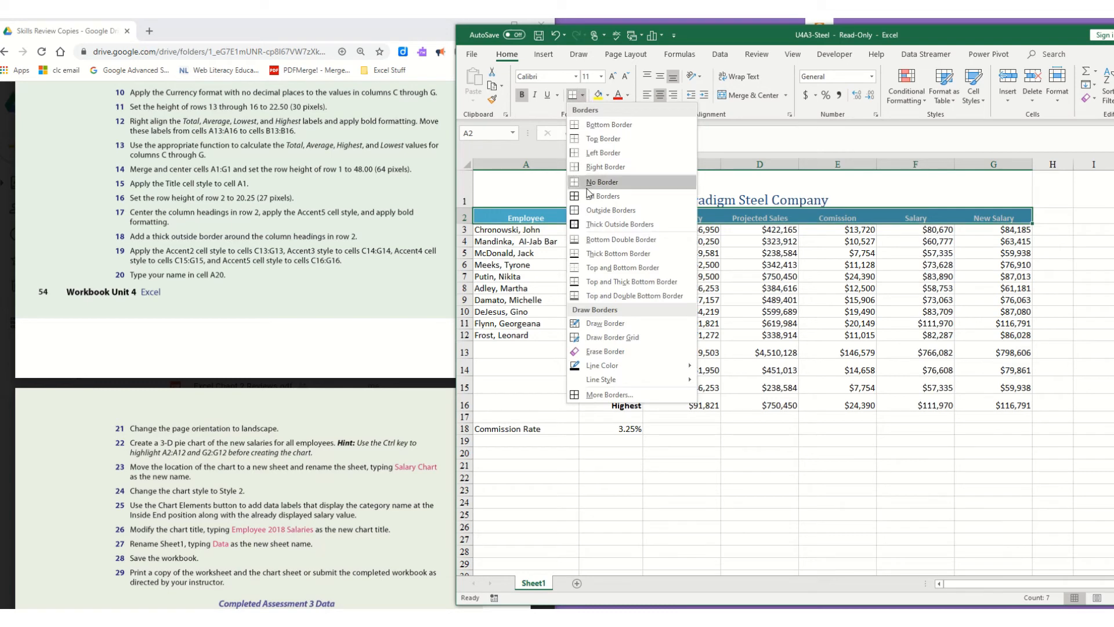
pyautogui.click(594, 228)
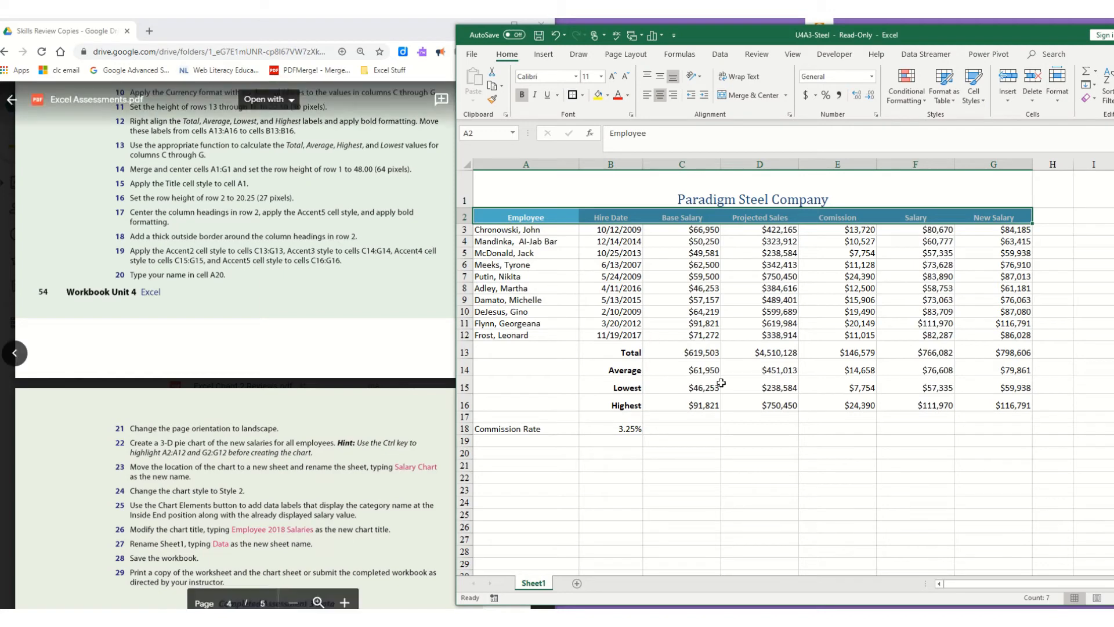
# Apply the Accent2 cell style to the Total row B13:G13 and Accent3 to the Average row B14:G14.
pyautogui.moveTo(633, 352); pyautogui.dragTo(977, 344)
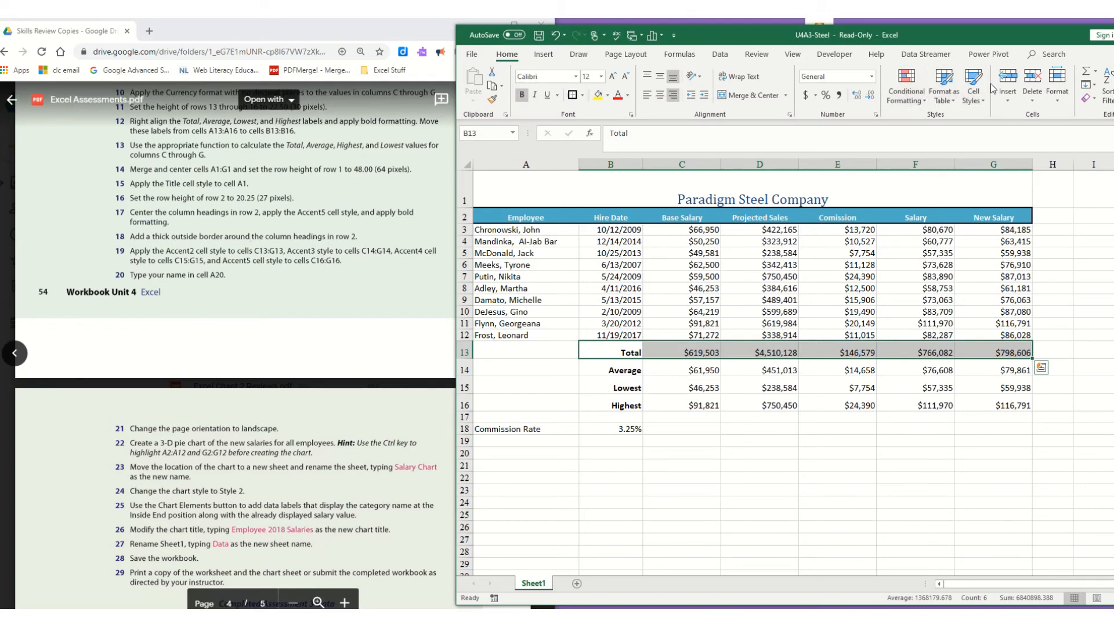
pyautogui.click(971, 91)
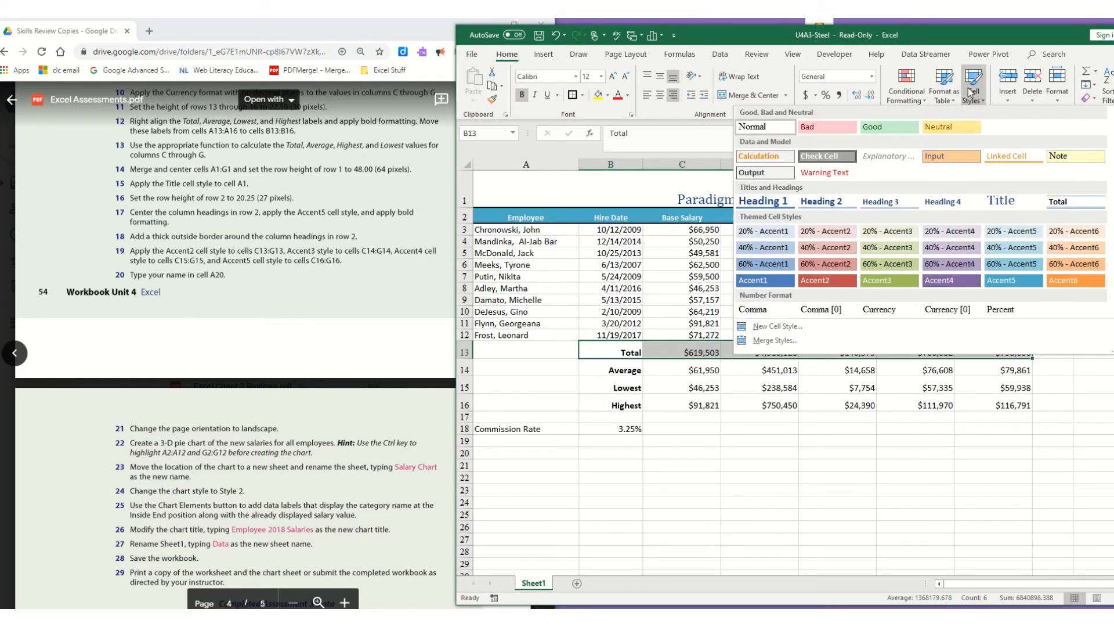
pyautogui.click(824, 280)
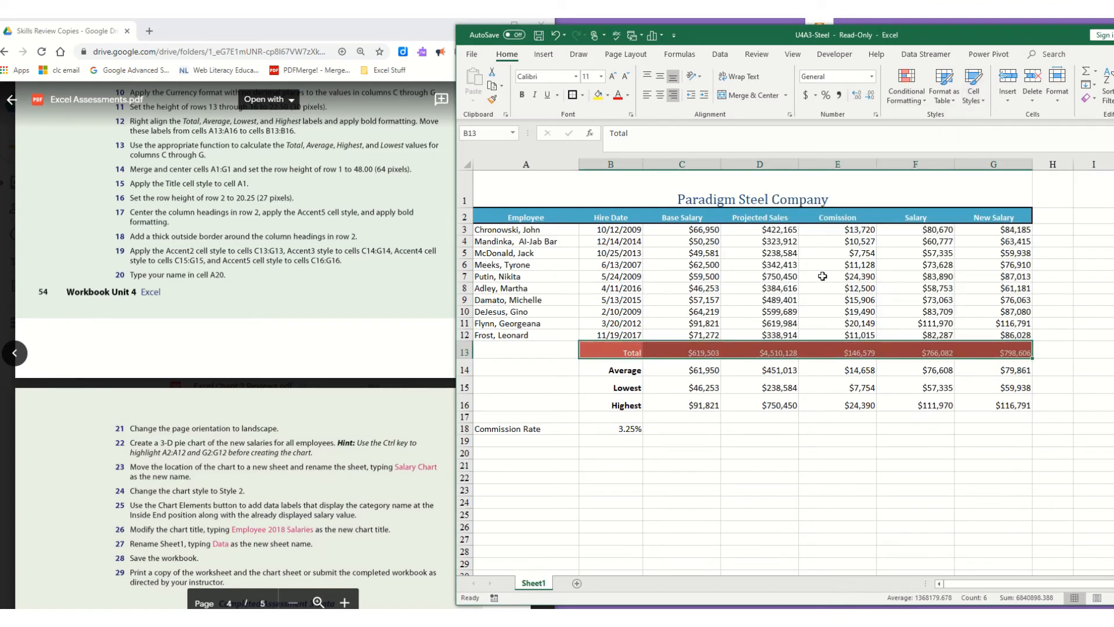
pyautogui.moveTo(600, 369); pyautogui.dragTo(998, 369)
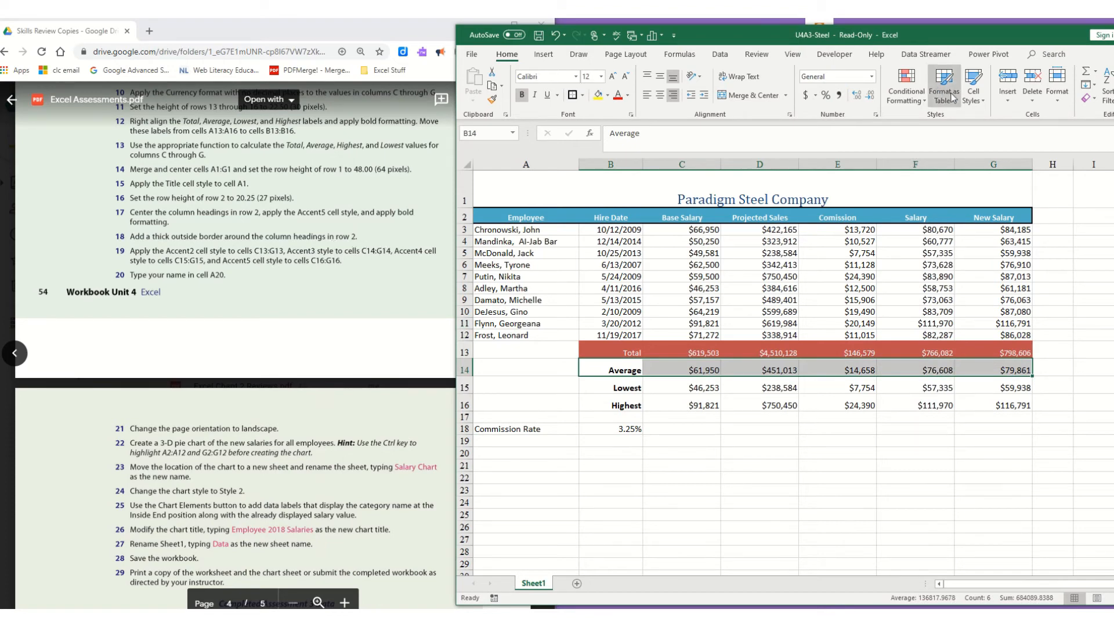
pyautogui.click(974, 90)
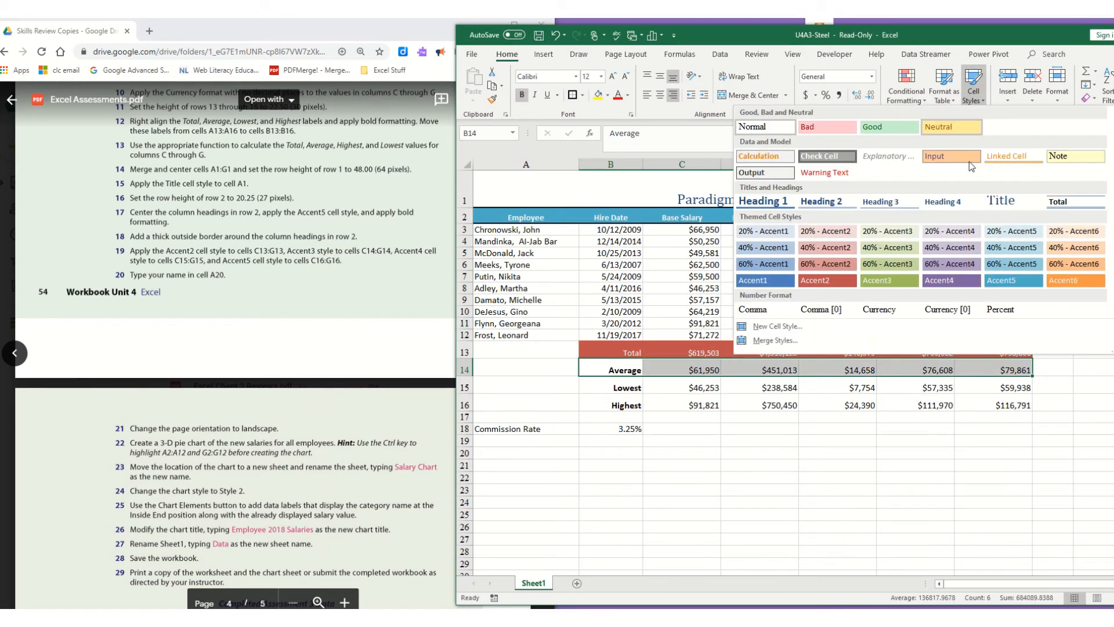
pyautogui.click(874, 281)
# Apply the Accent4 cell style to the Lowest row B15:G15 and Accent5 to the Highest row B16:G16.
pyautogui.moveTo(611, 394); pyautogui.dragTo(985, 387)
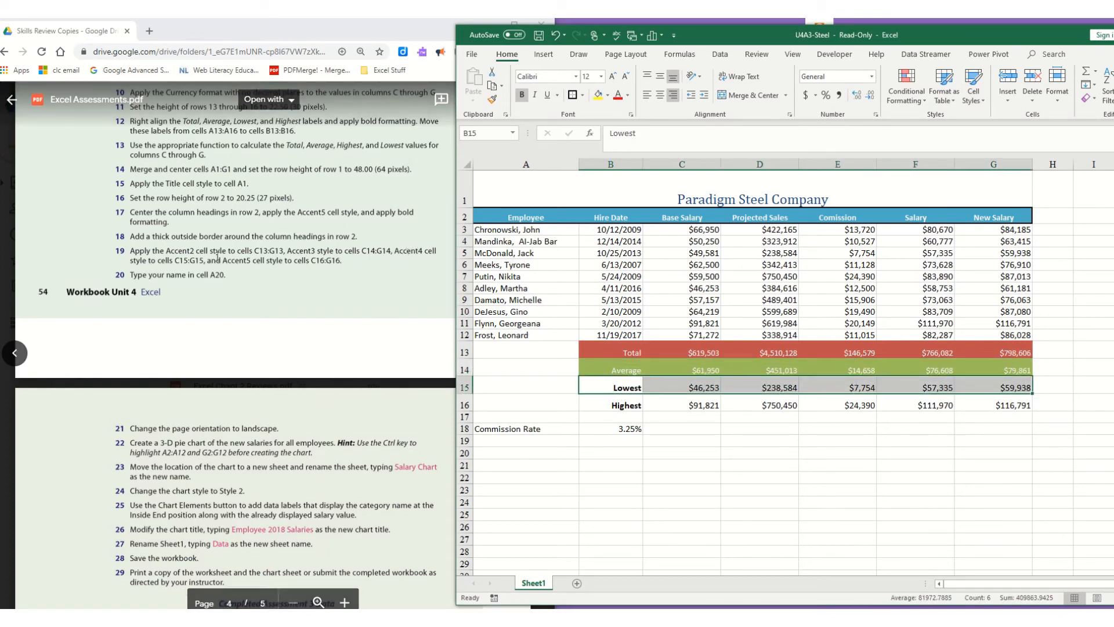
pyautogui.click(973, 87)
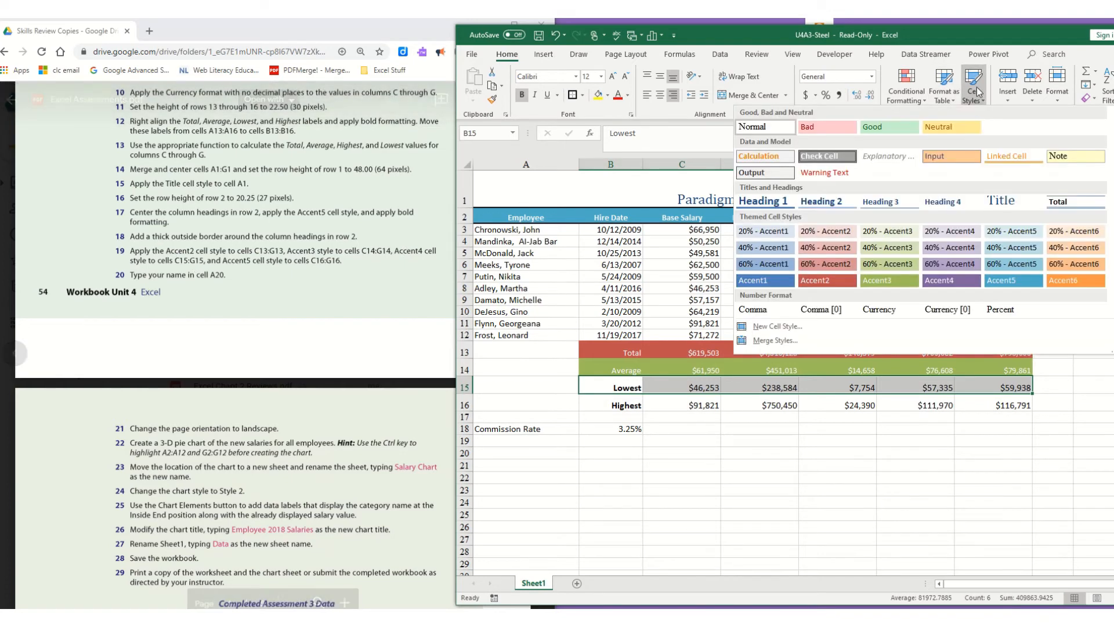
pyautogui.click(964, 275)
pyautogui.moveTo(618, 406); pyautogui.dragTo(995, 402)
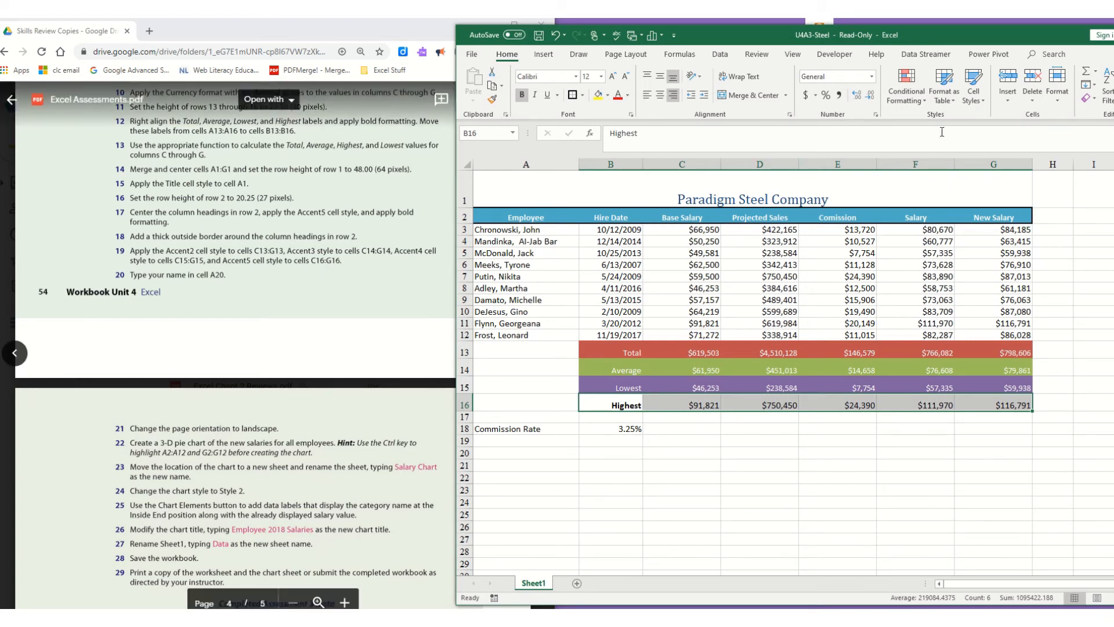
pyautogui.click(975, 90)
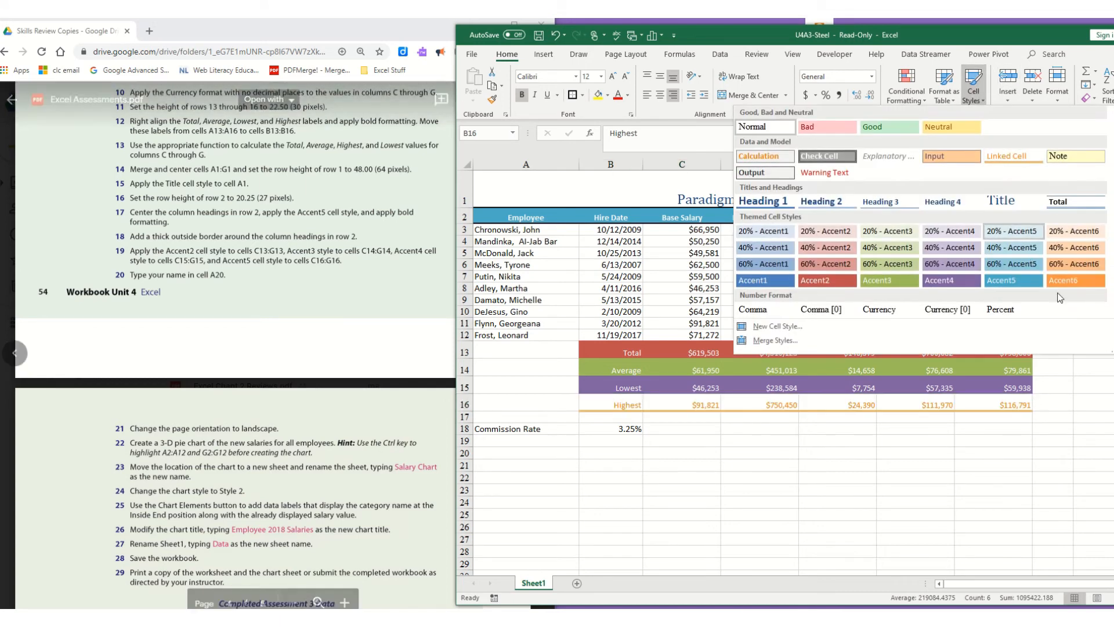
pyautogui.click(1024, 280)
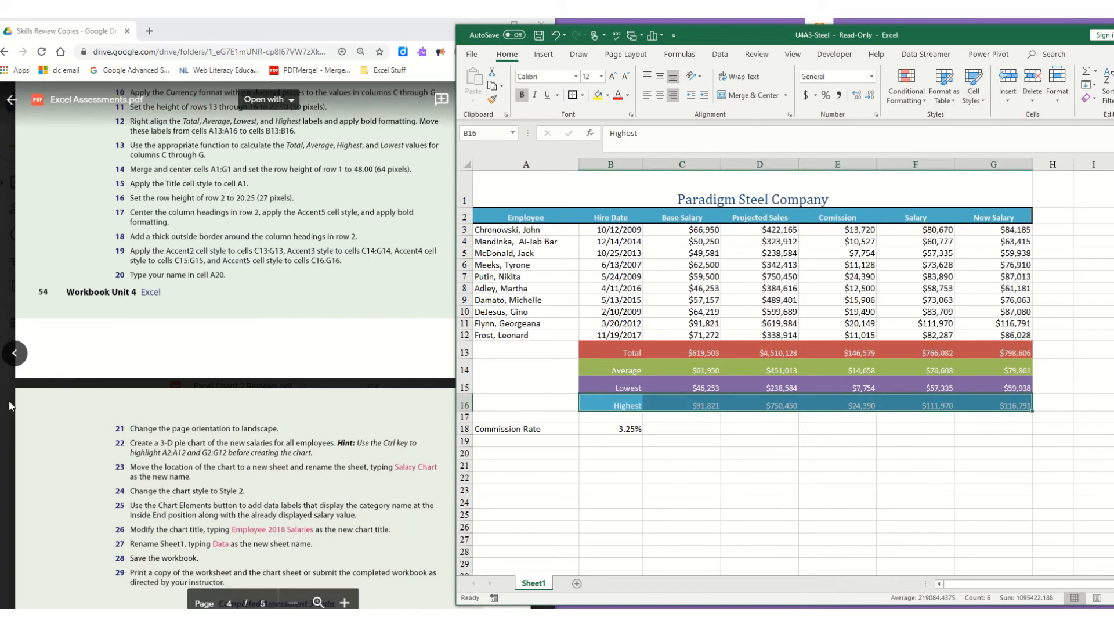
# Enter your own name, with its title, in cell A20.
pyautogui.click(526, 451)
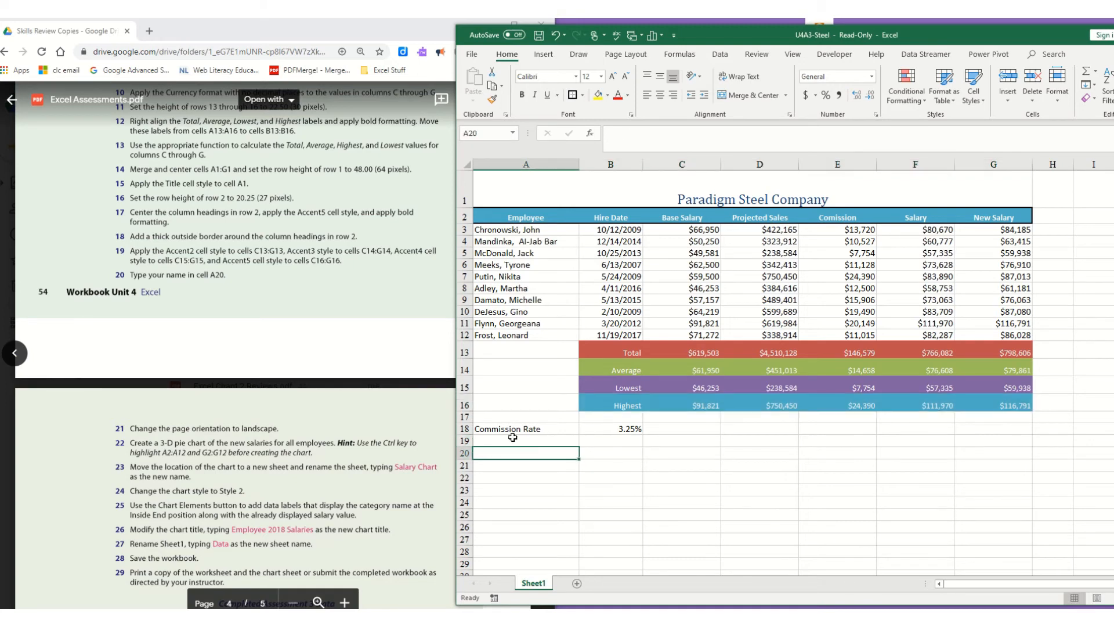
pyautogui.write('Mrs.')
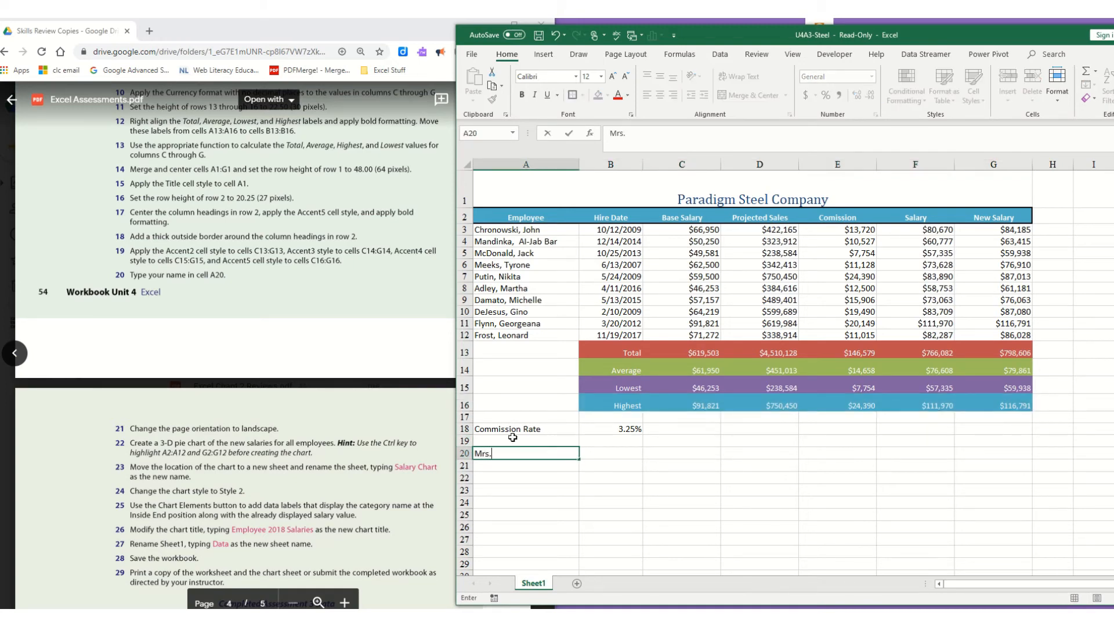
pyautogui.write(' Freeman')
pyautogui.click(654, 469)
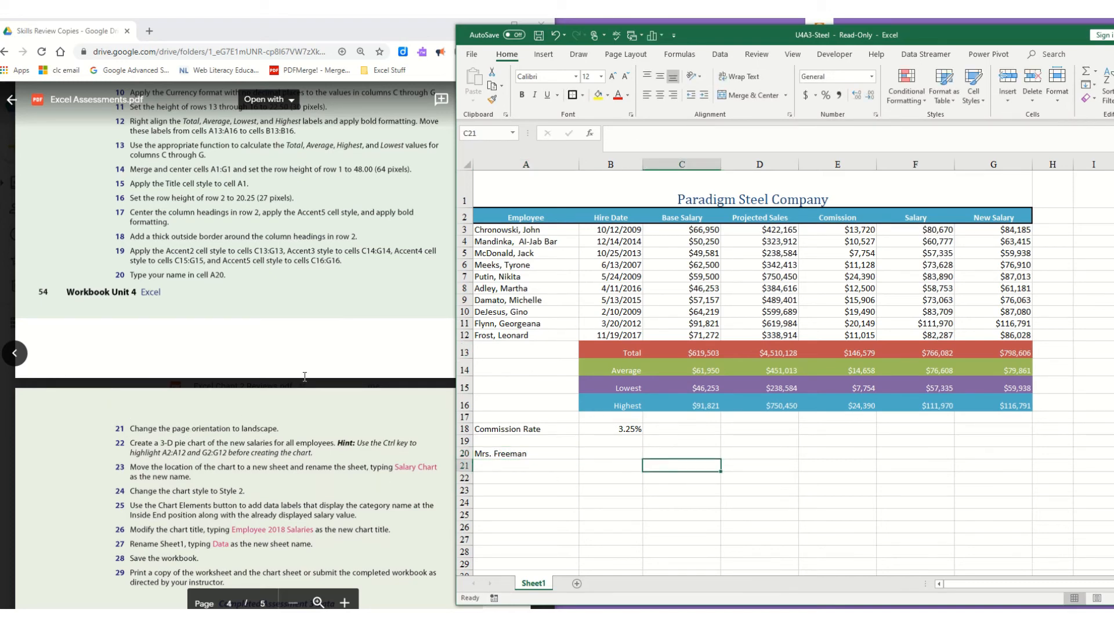
# Change the worksheet's page orientation to landscape.
pyautogui.click(626, 54)
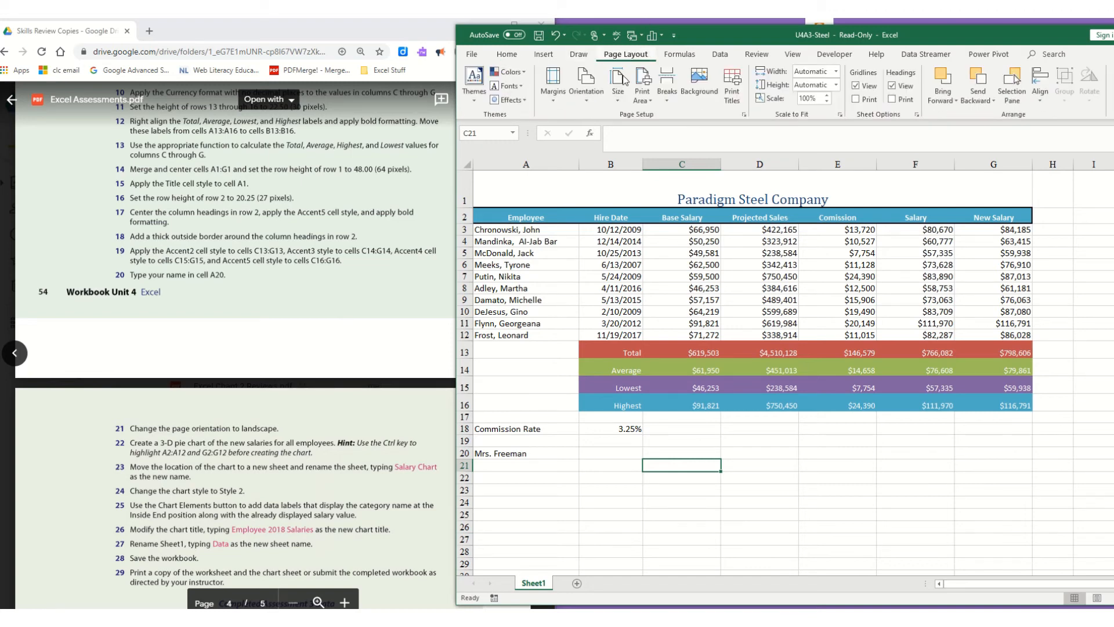
pyautogui.click(591, 100)
pyautogui.click(604, 146)
# Switch to the browser to read the chart instructions in Excel Assessments.pdf, and return to the Excel worksheet.
pyautogui.click(178, 456)
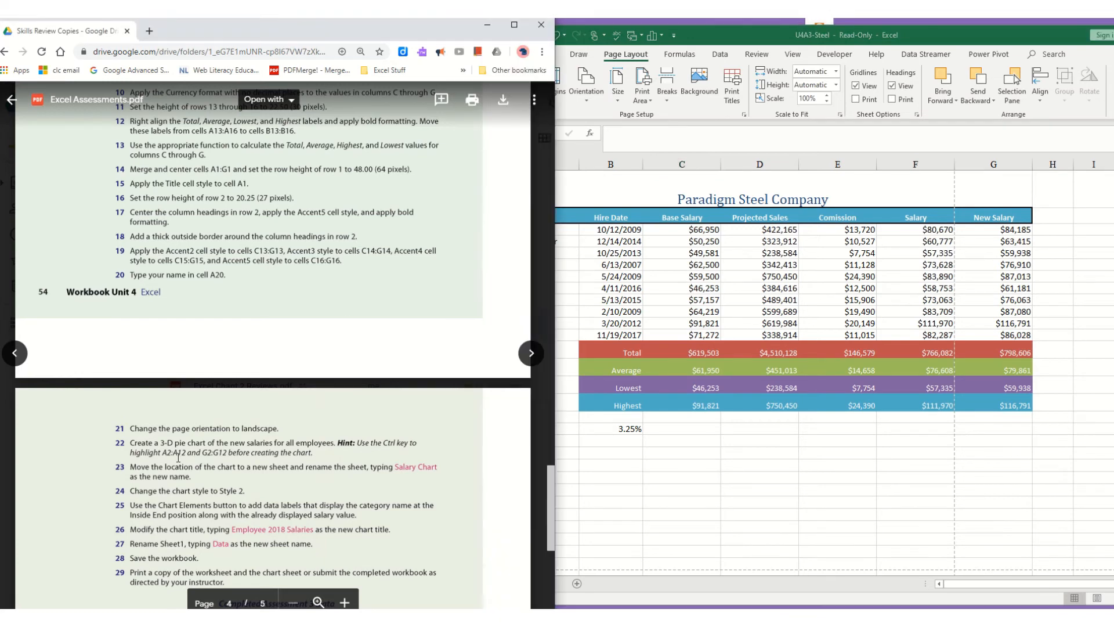
pyautogui.scroll(-3, 186, 454)
pyautogui.scroll(-2, 190, 452)
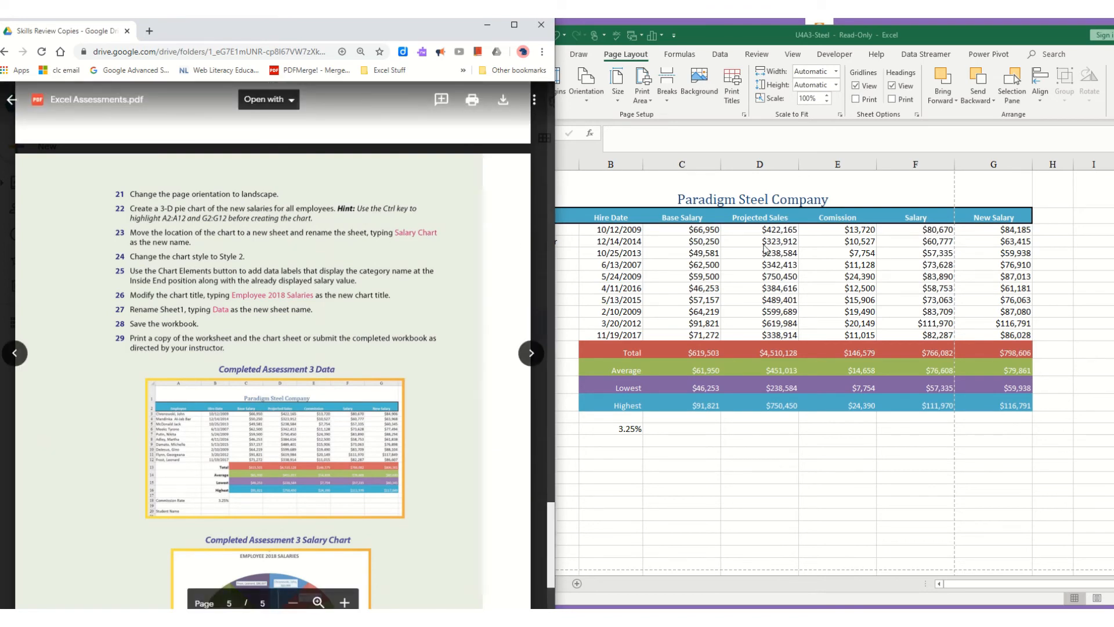
pyautogui.click(819, 242)
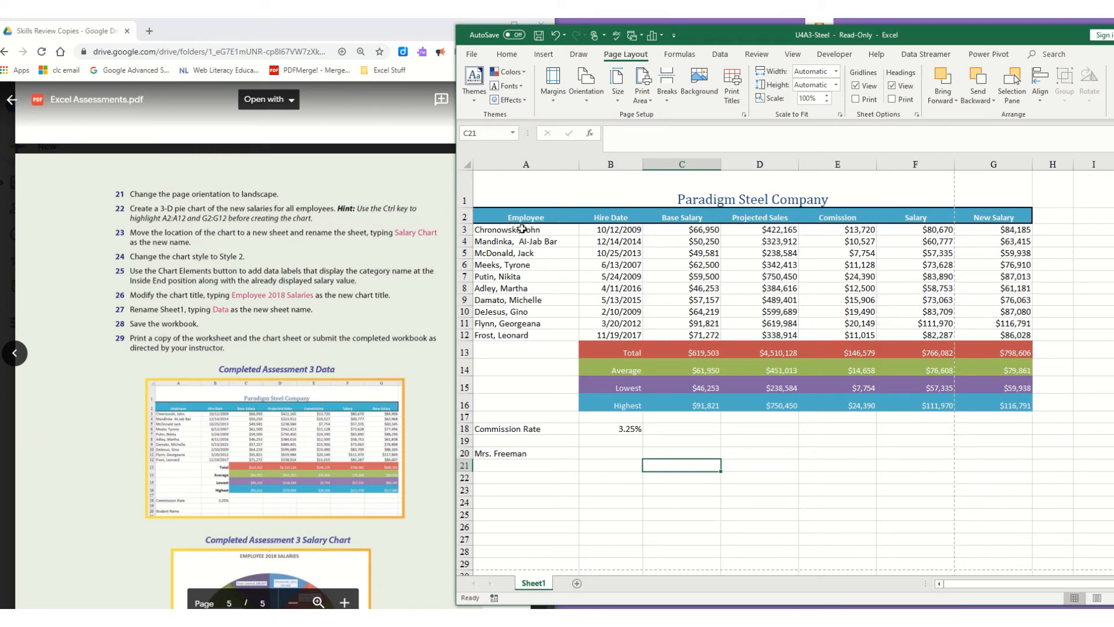
# Create a 3-D pie chart of the new salaries from the employee names in A2:A12 and the values in G2:G12.
pyautogui.moveTo(529, 217); pyautogui.dragTo(523, 335)
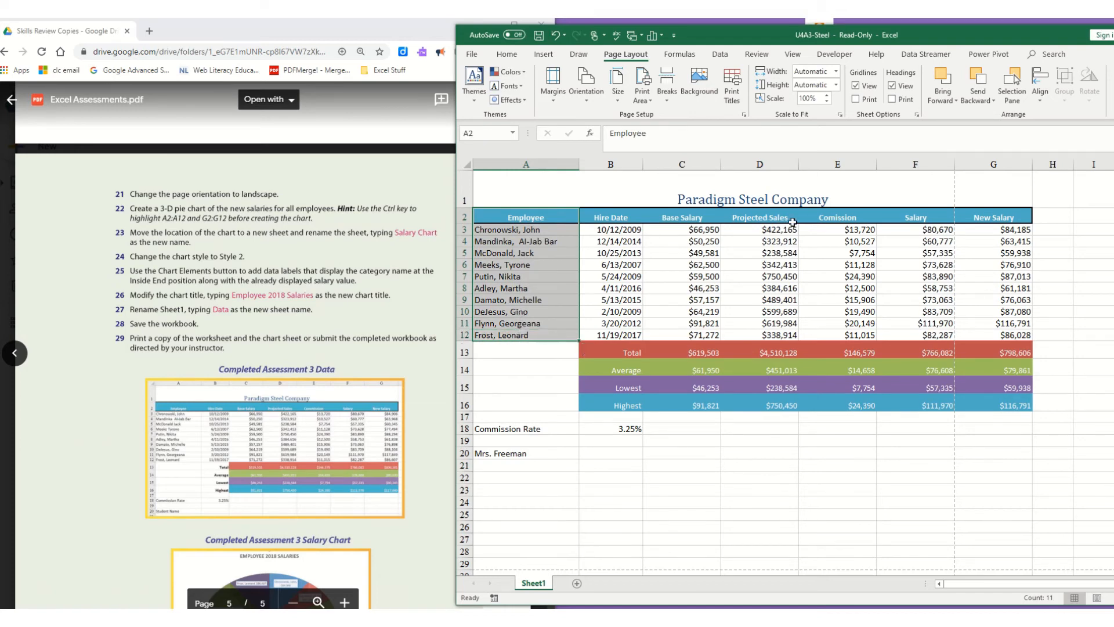
pyautogui.moveTo(985, 213); pyautogui.dragTo(1002, 330)
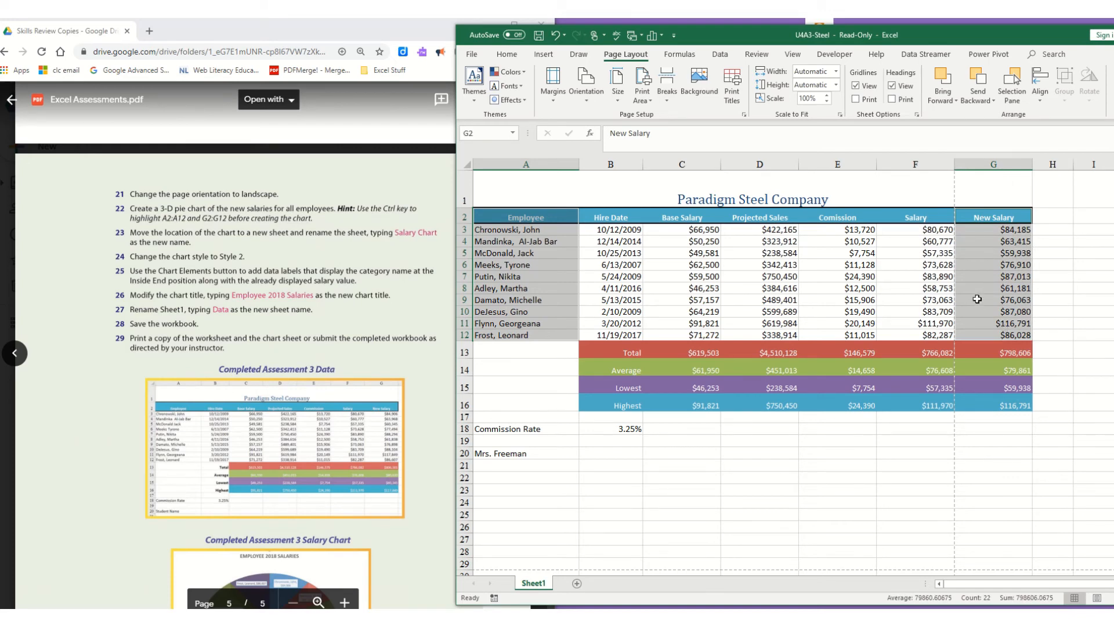
pyautogui.moveTo(563, 61)
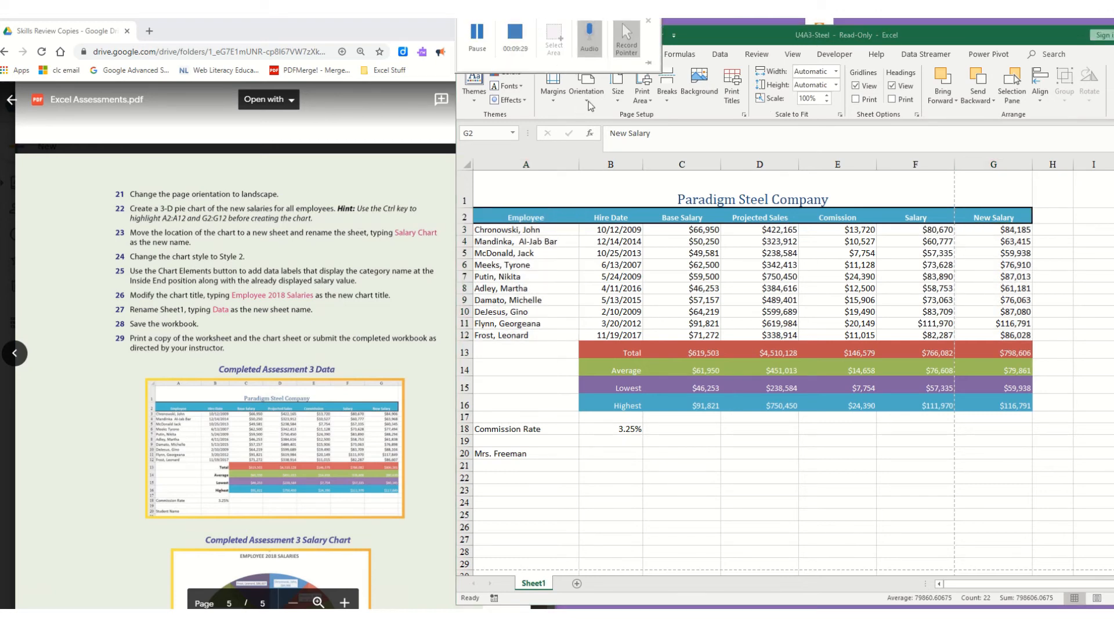
pyautogui.moveTo(762, 39); pyautogui.dragTo(753, 77)
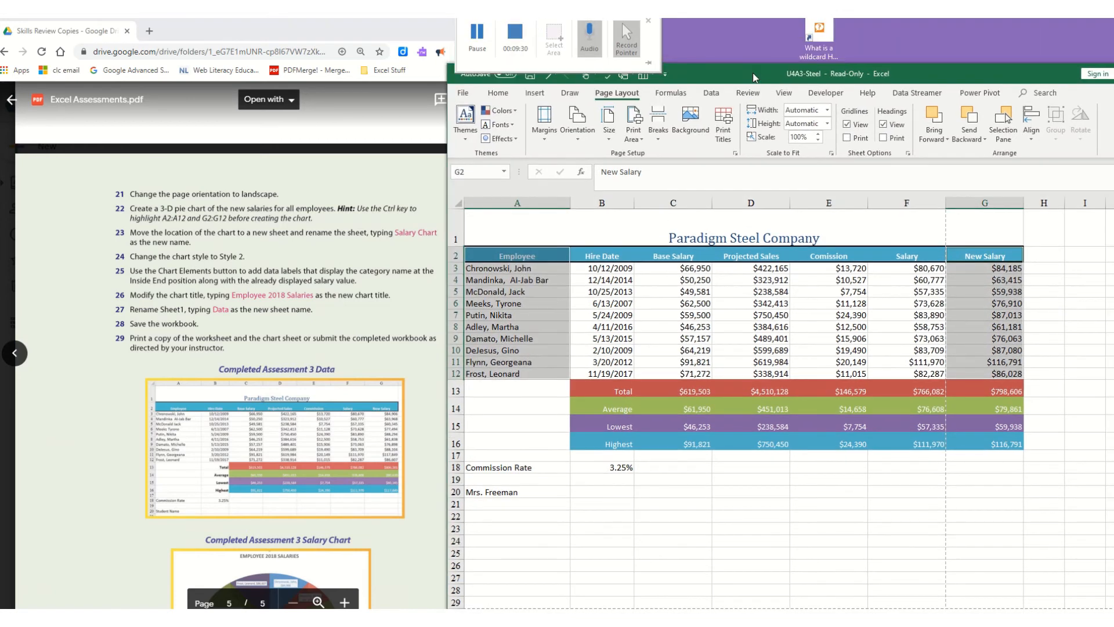
pyautogui.click(535, 93)
pyautogui.click(760, 137)
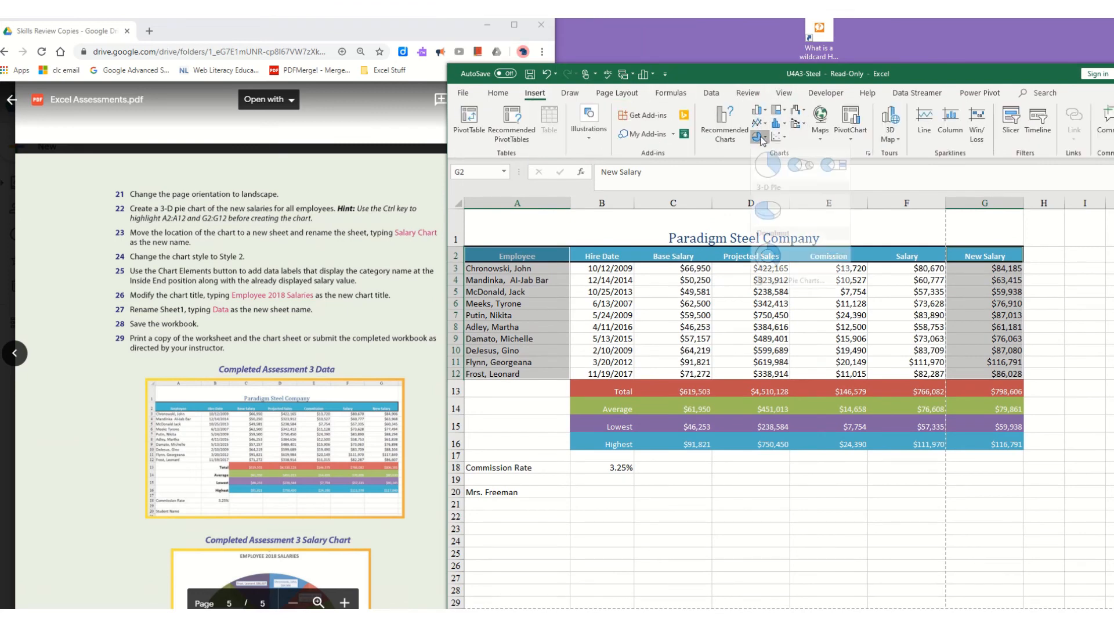
pyautogui.click(770, 230)
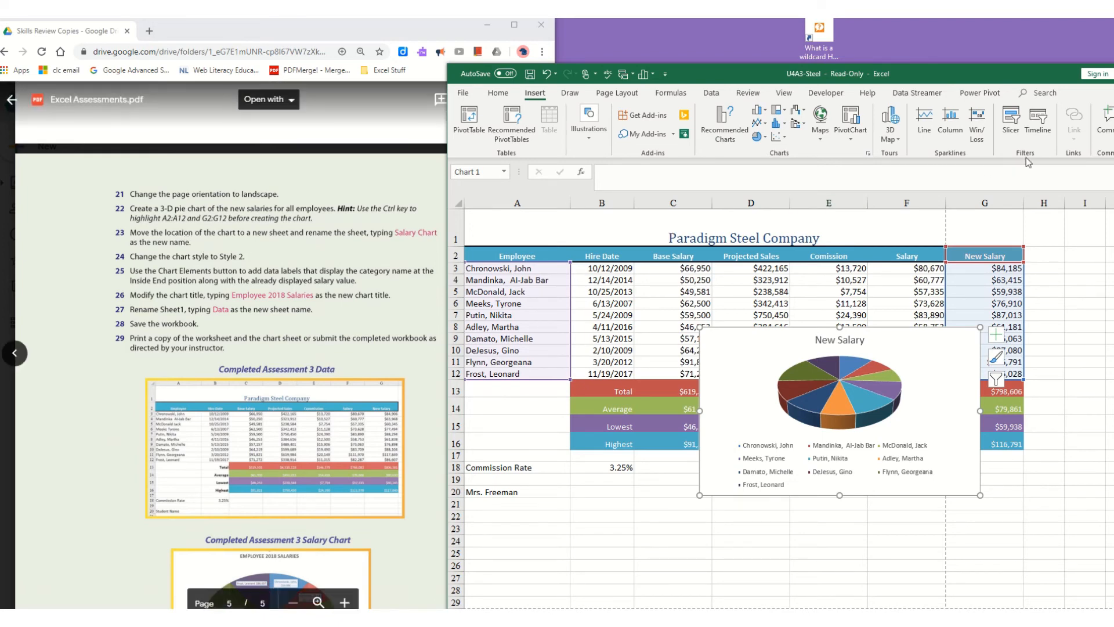
# Move the pie chart to a new sheet named Salary Chart.
pyautogui.doubleClick(999, 82)
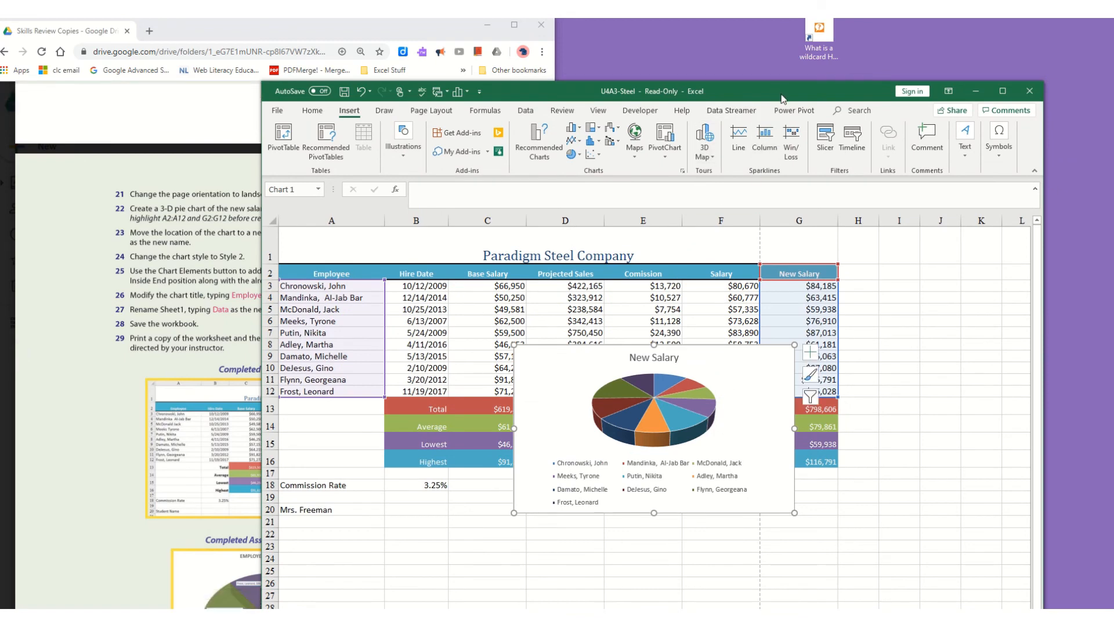
pyautogui.click(743, 358)
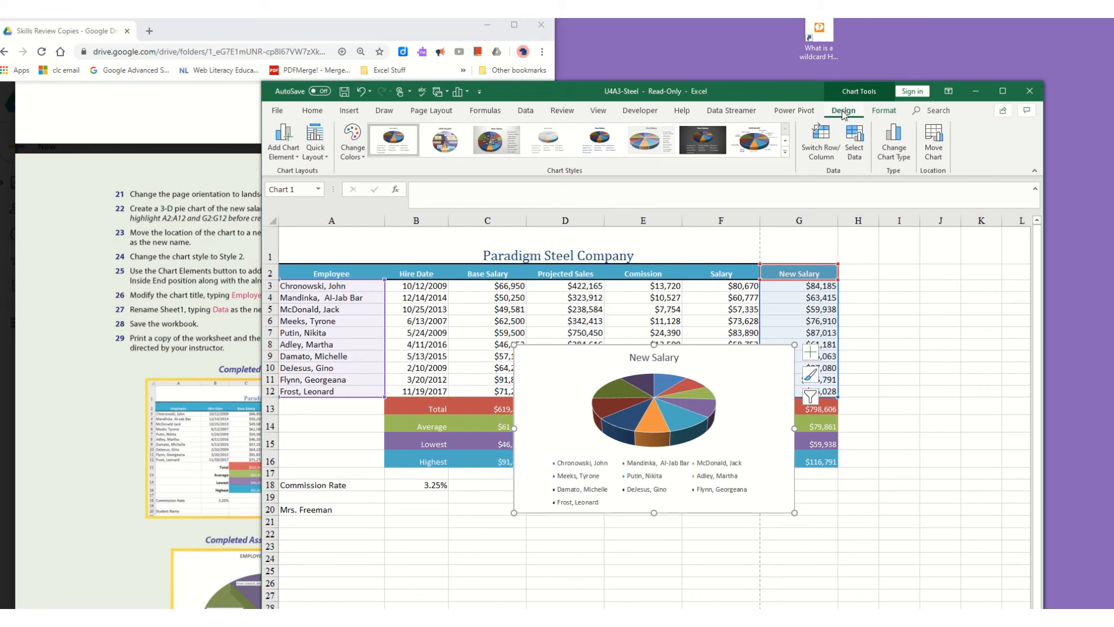
pyautogui.click(933, 142)
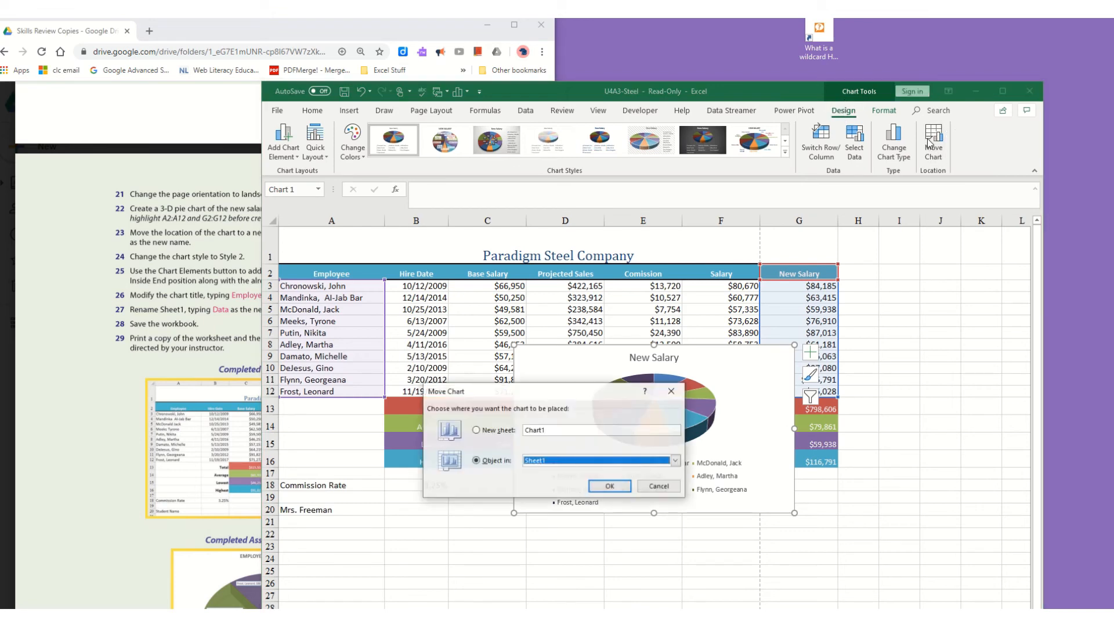
pyautogui.click(489, 434)
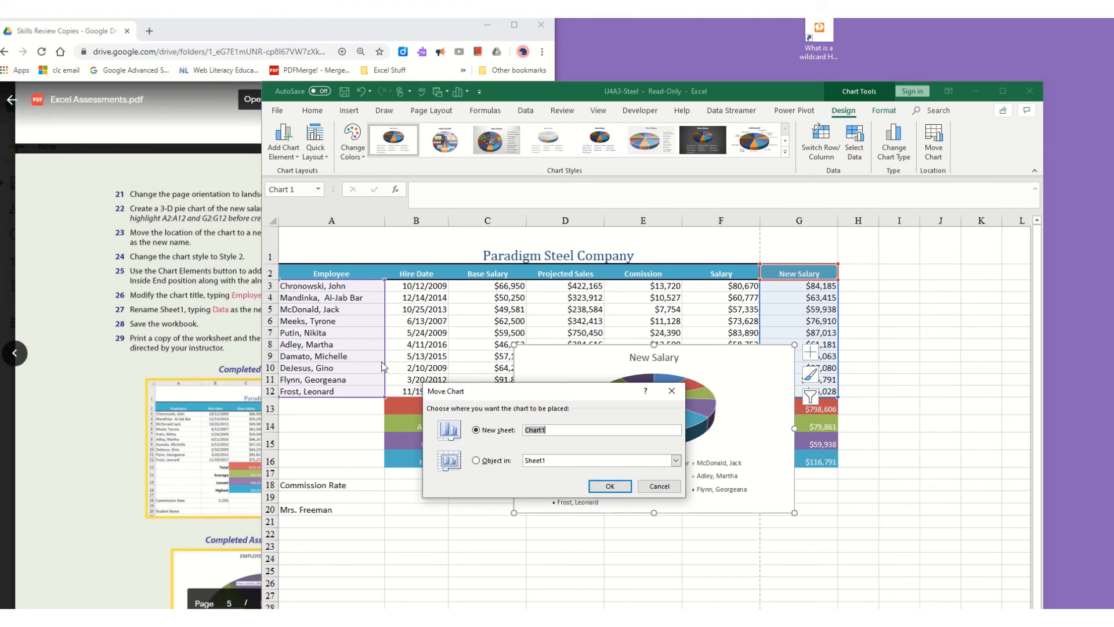
pyautogui.click(96, 249)
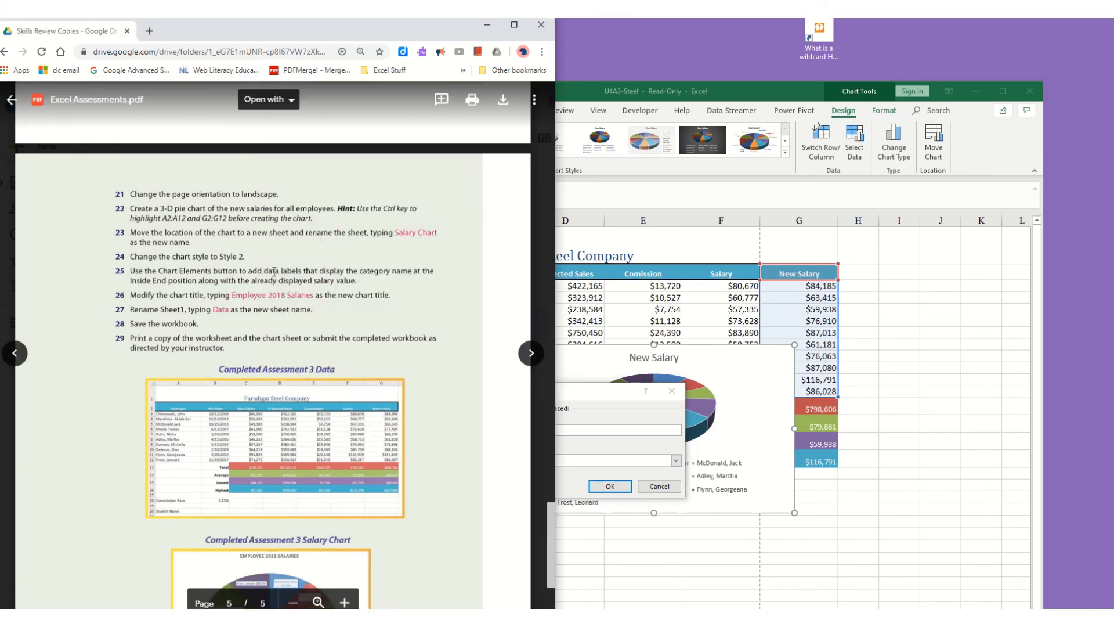
pyautogui.click(618, 406)
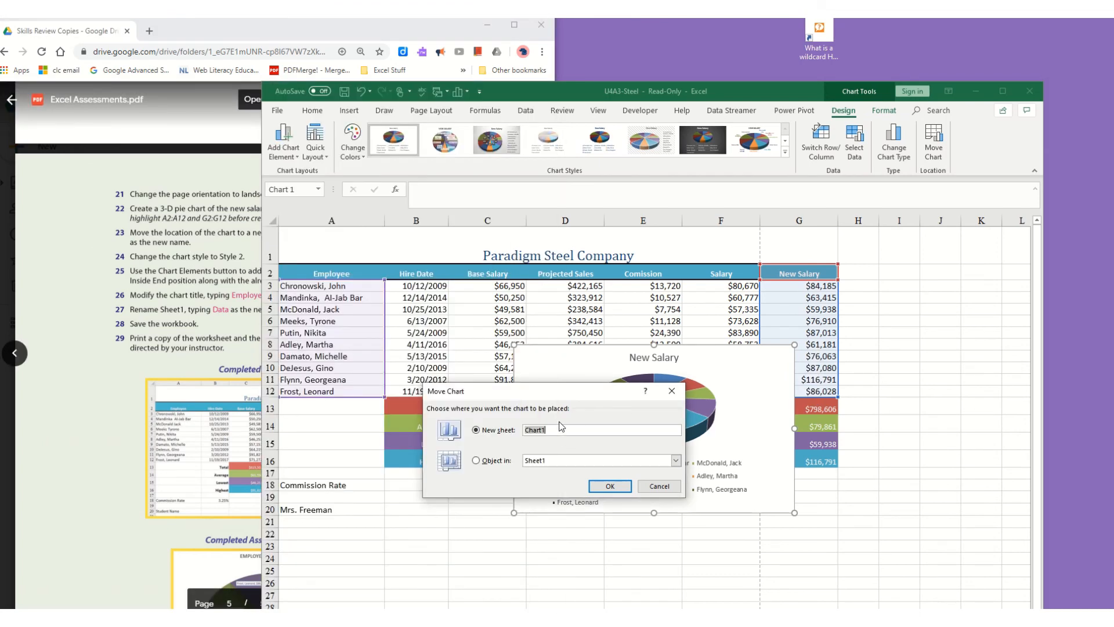
pyautogui.write('Salary')
pyautogui.click(606, 487)
pyautogui.moveTo(575, 86); pyautogui.dragTo(728, 49)
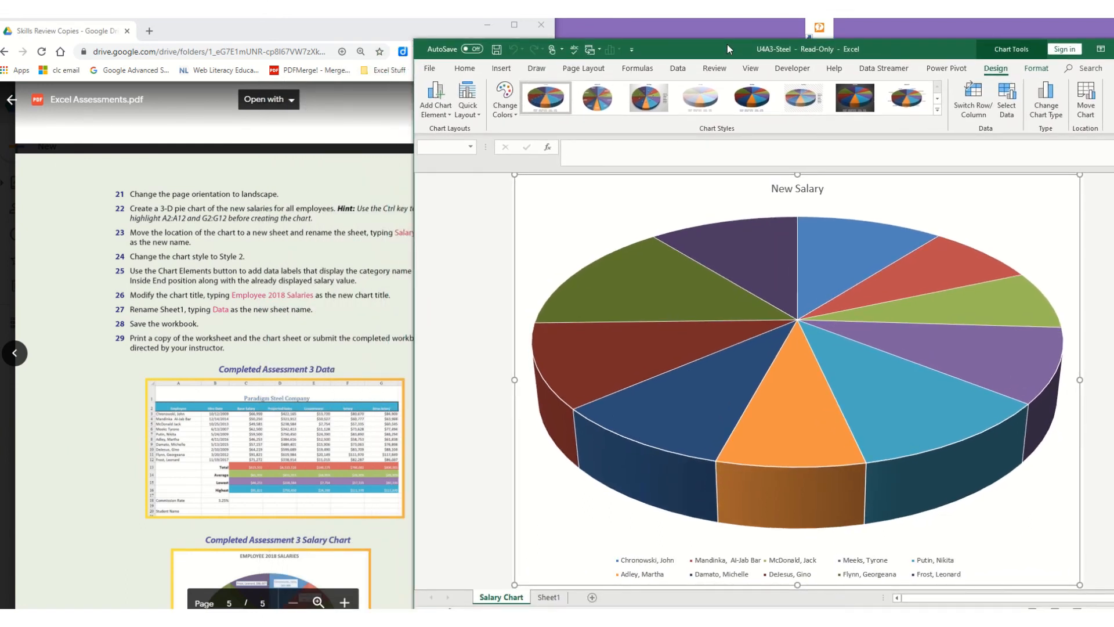
# Check the chart style instruction in the PDF and apply Style 2 to the pie chart.
pyautogui.click(170, 258)
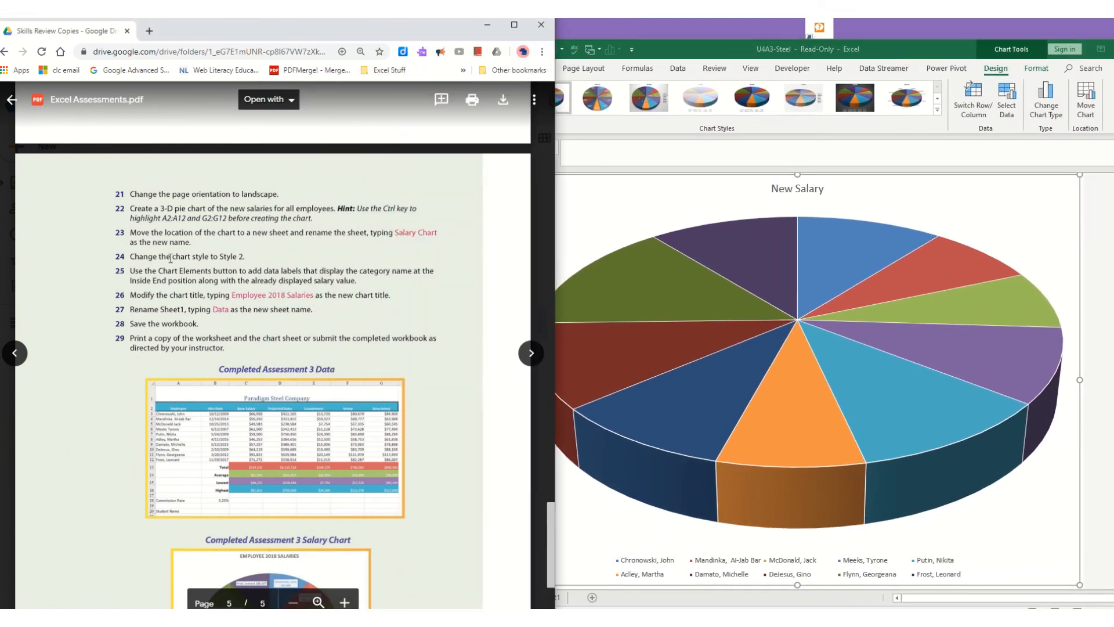
pyautogui.click(576, 150)
pyautogui.click(604, 105)
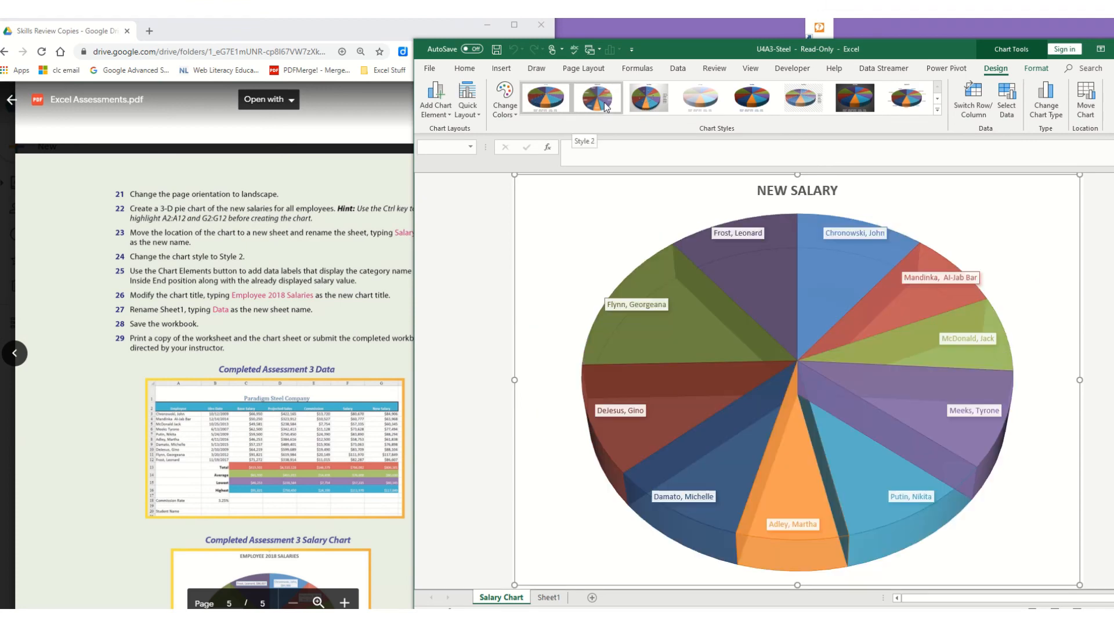
pyautogui.click(605, 106)
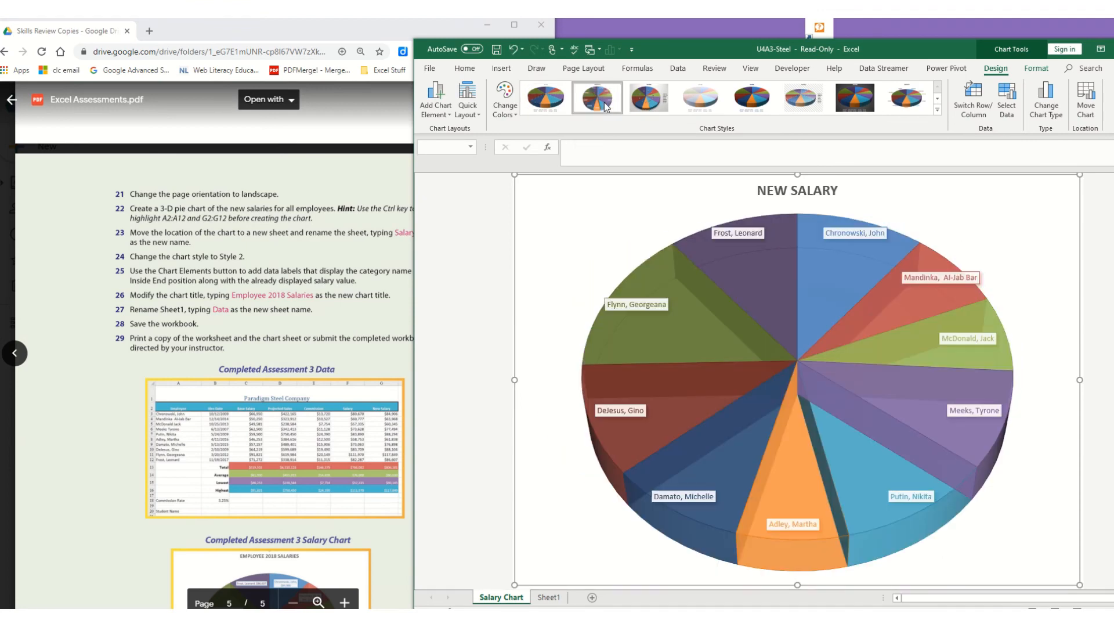
pyautogui.click(605, 106)
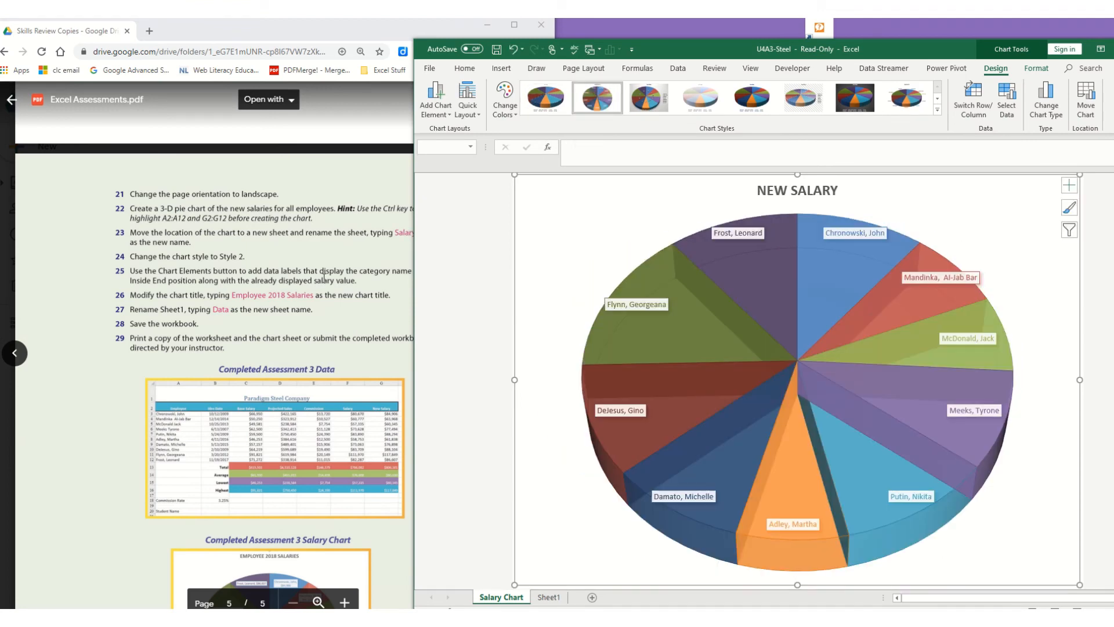
# Add the value to the pie chart's data labels, turn off leader lines, and check the labels against the PDF instructions.
pyautogui.click(635, 308)
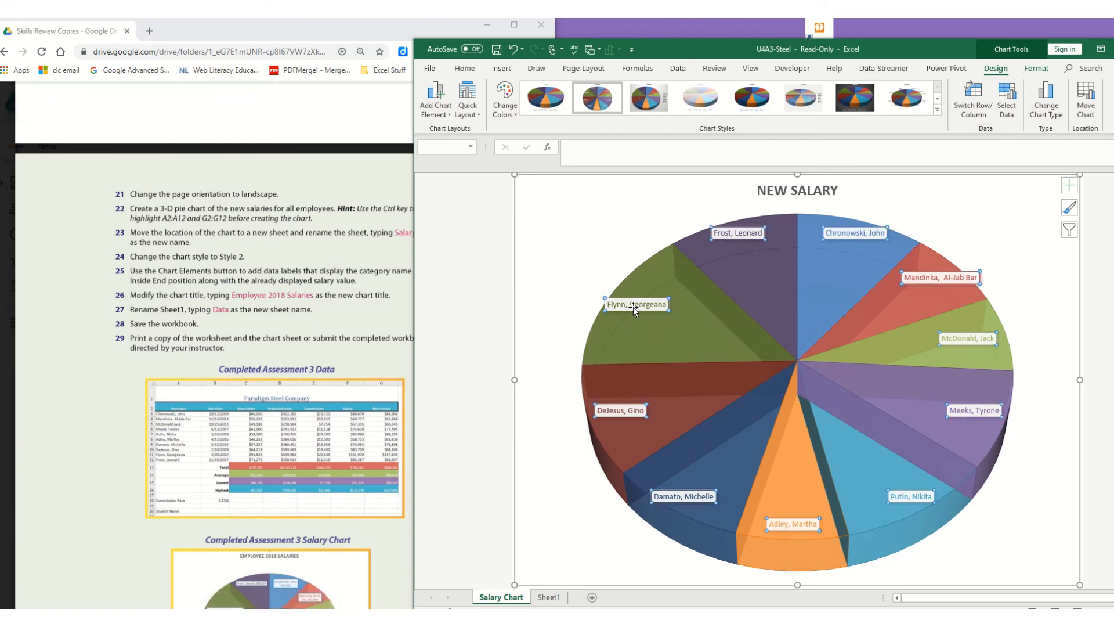
pyautogui.rightClick(635, 309)
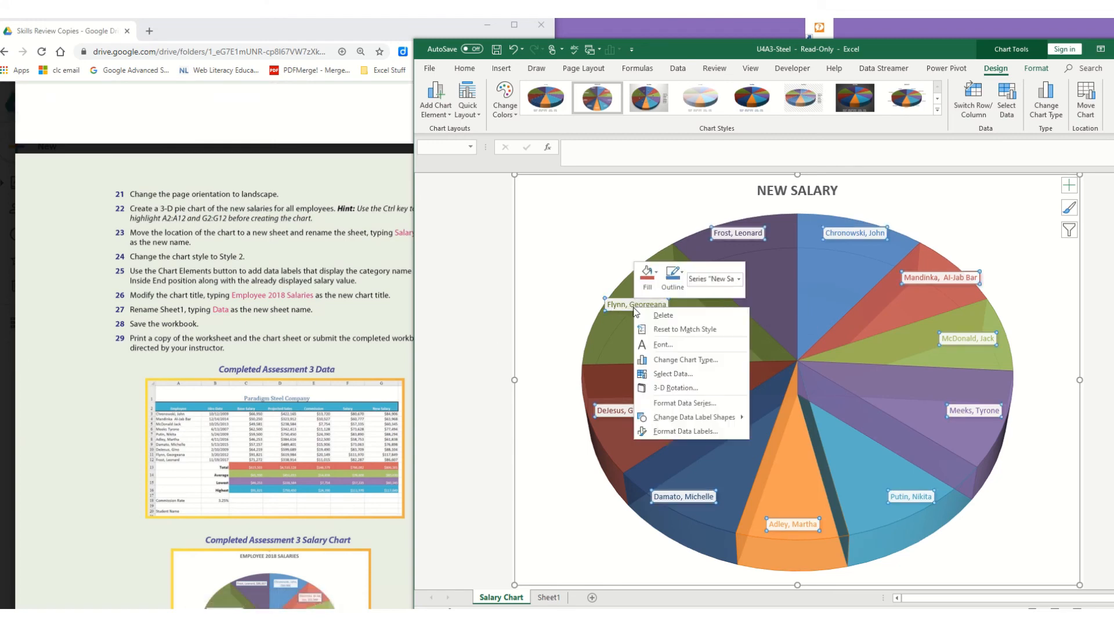
pyautogui.click(688, 436)
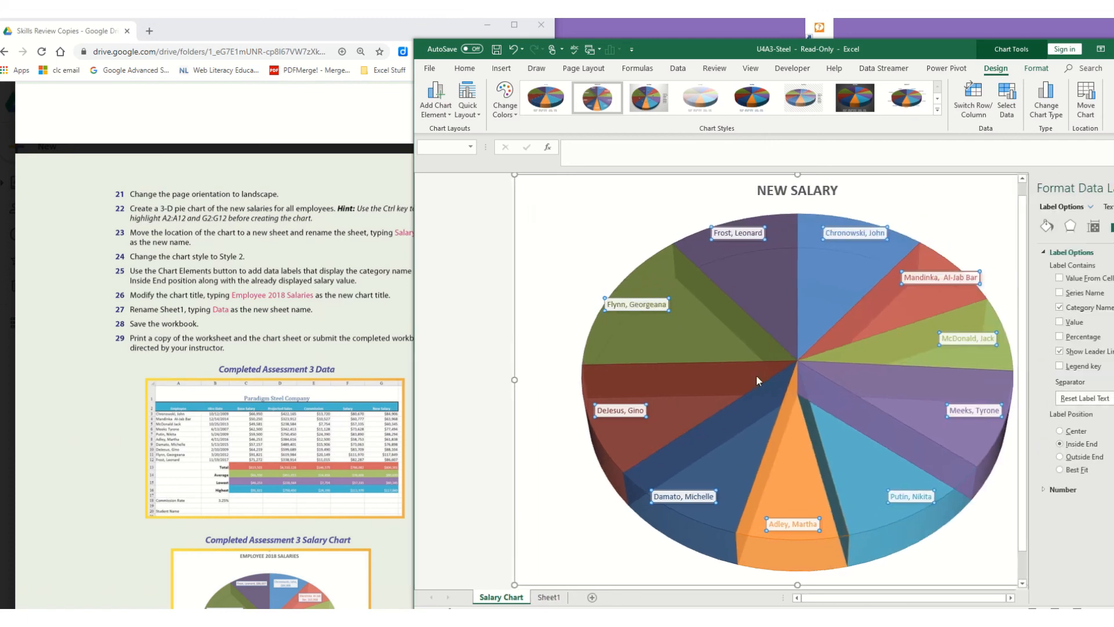
pyautogui.click(1059, 352)
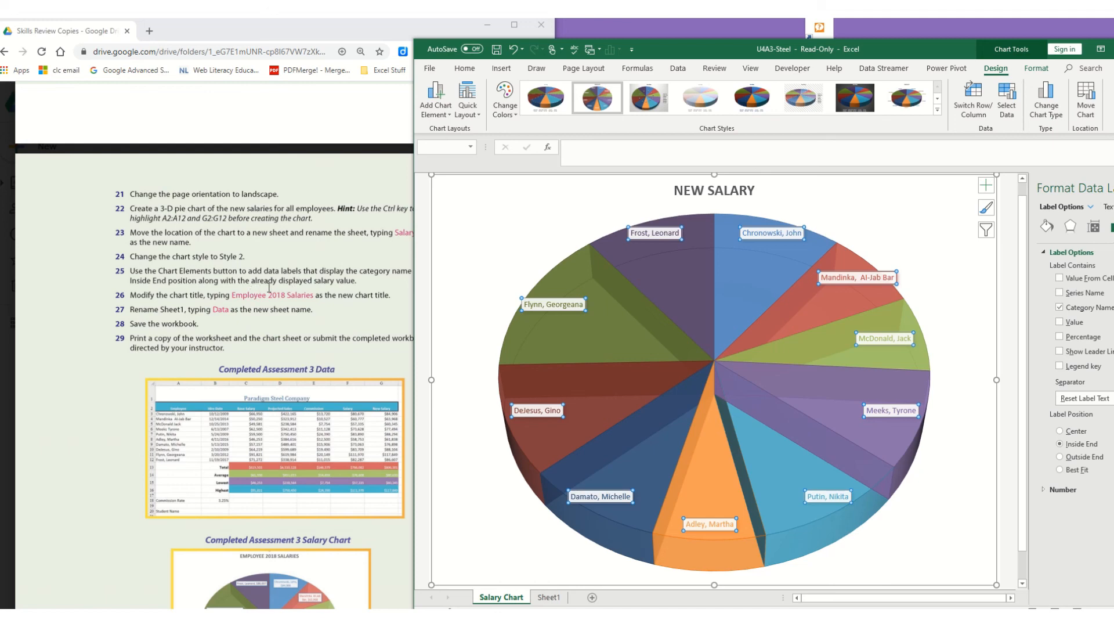
pyautogui.click(1069, 321)
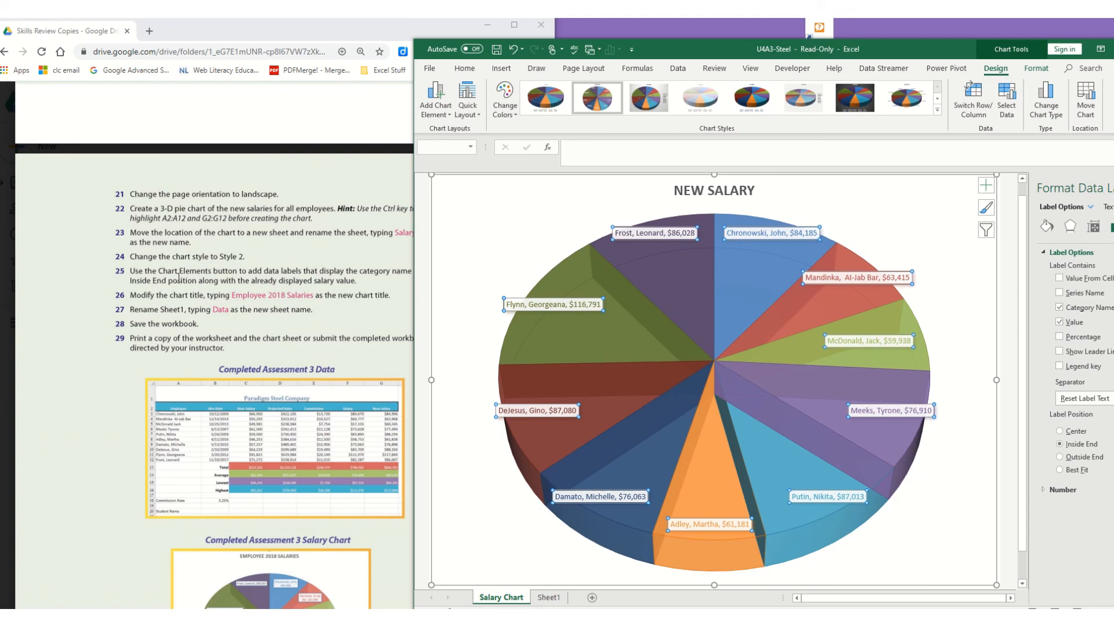
pyautogui.click(321, 276)
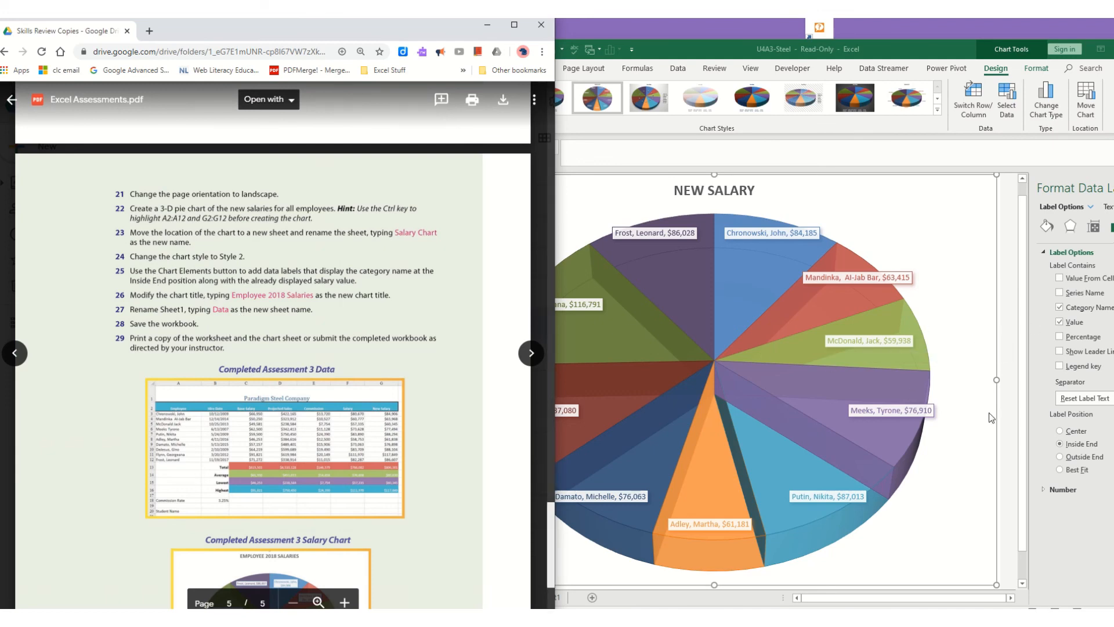
pyautogui.click(968, 489)
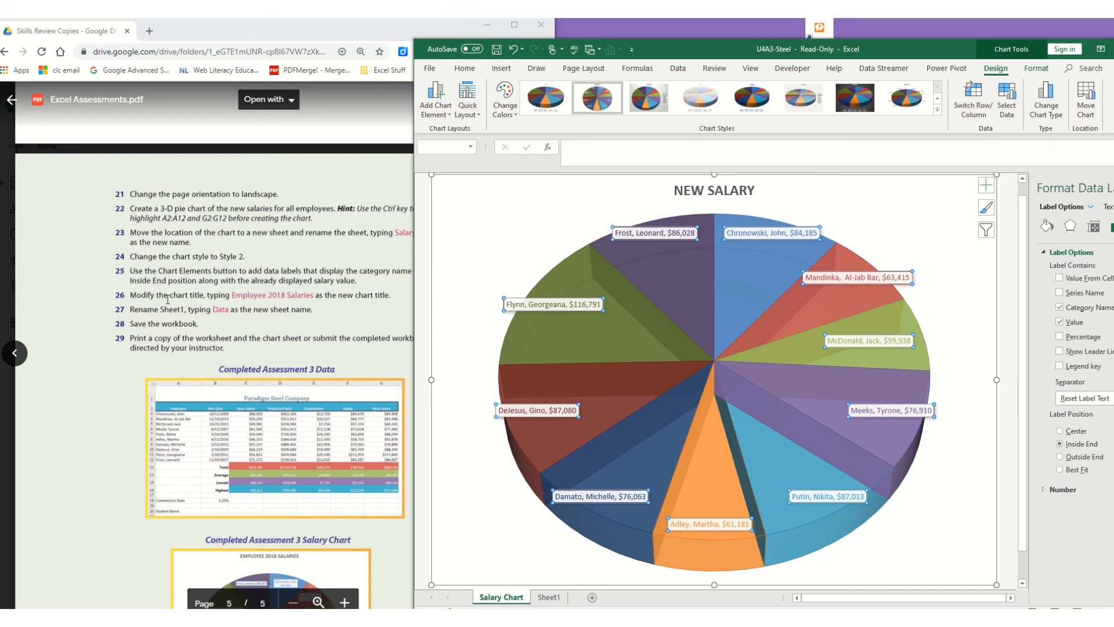
# Change the chart title to Employee 2018 Salaries.
pyautogui.click(698, 193)
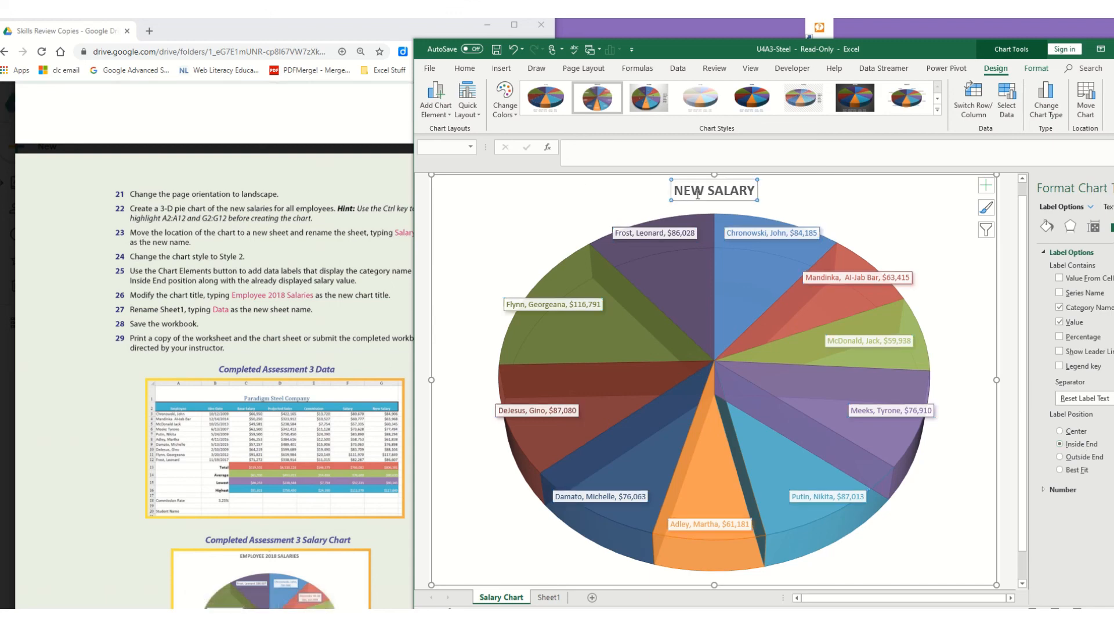
pyautogui.write('Emp')
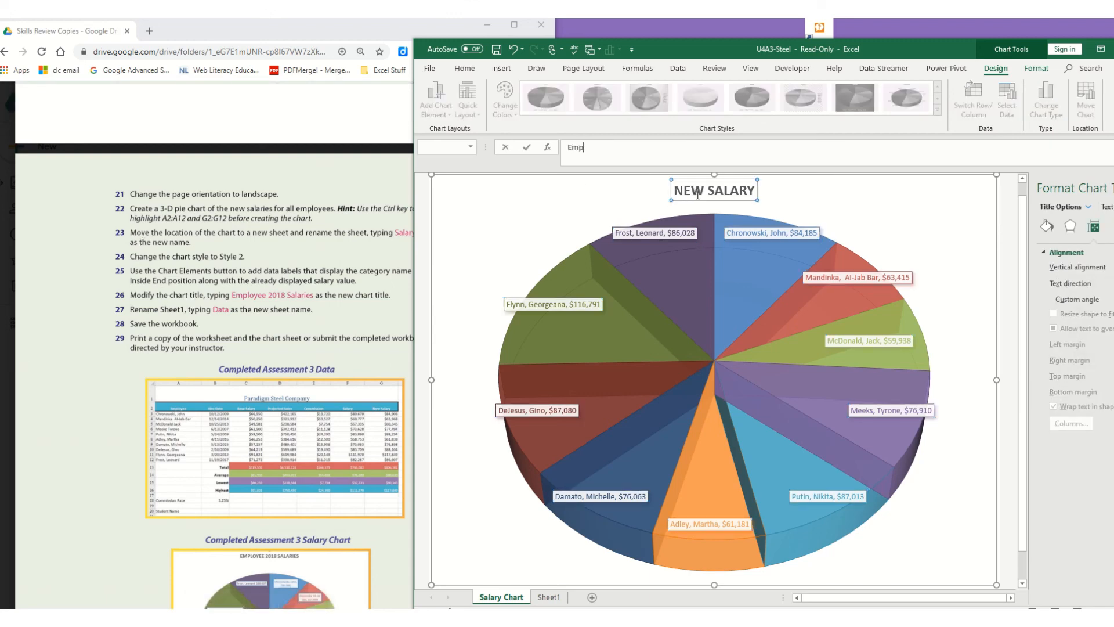
pyautogui.write('loyee 2018 Salaries')
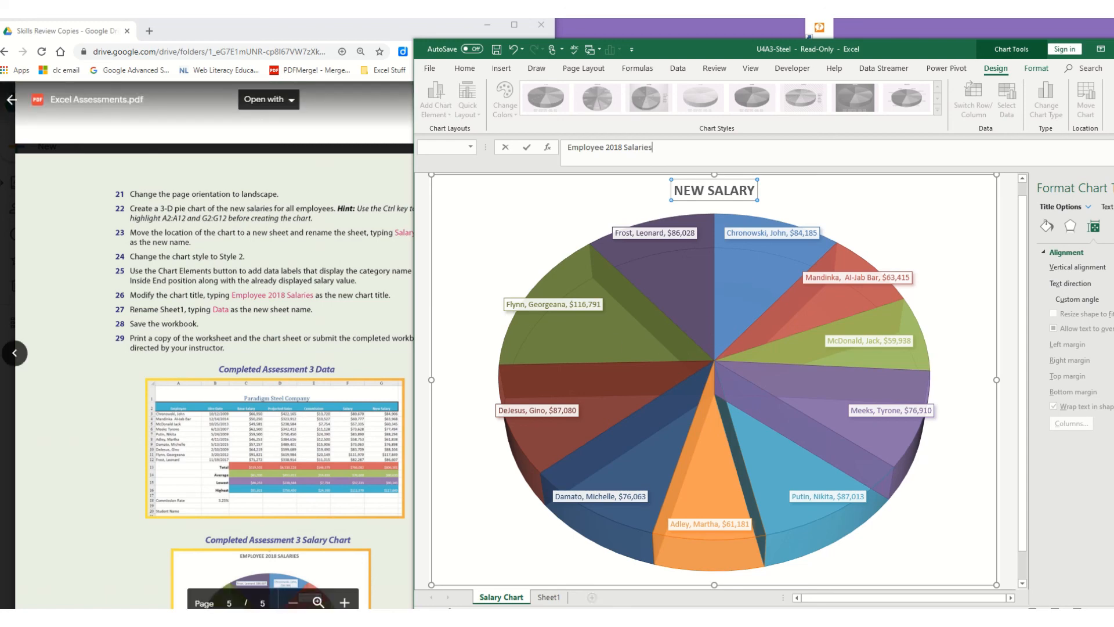
# Rename Sheet1 as Data and return to the Salary Chart sheet.
pyautogui.click(548, 597)
pyautogui.doubleClick(551, 597)
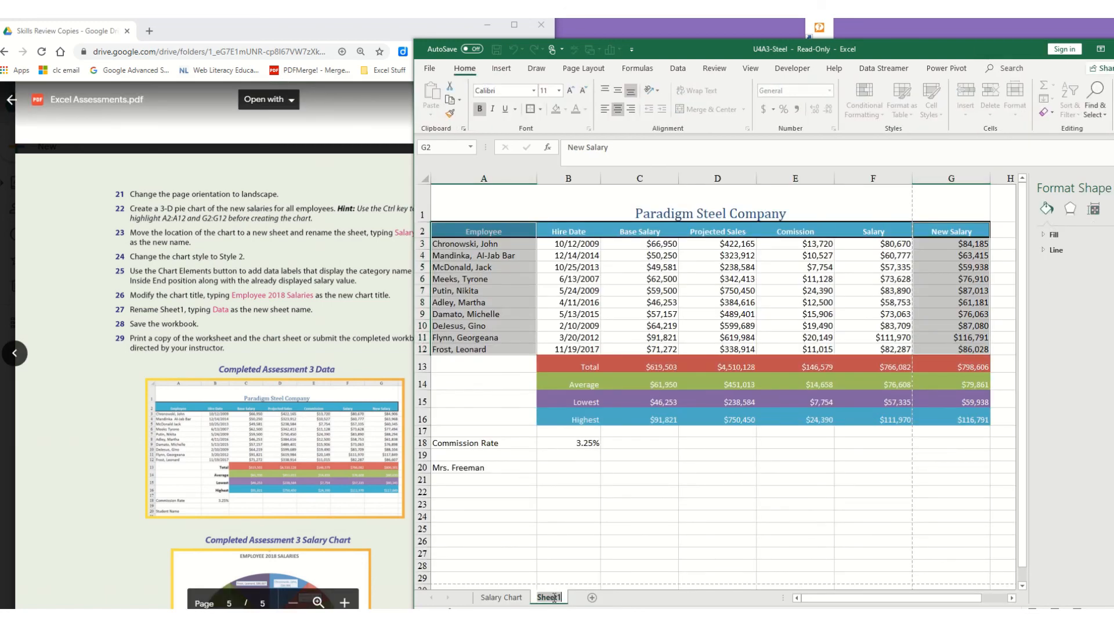
pyautogui.write('Data')
pyautogui.press('Return')
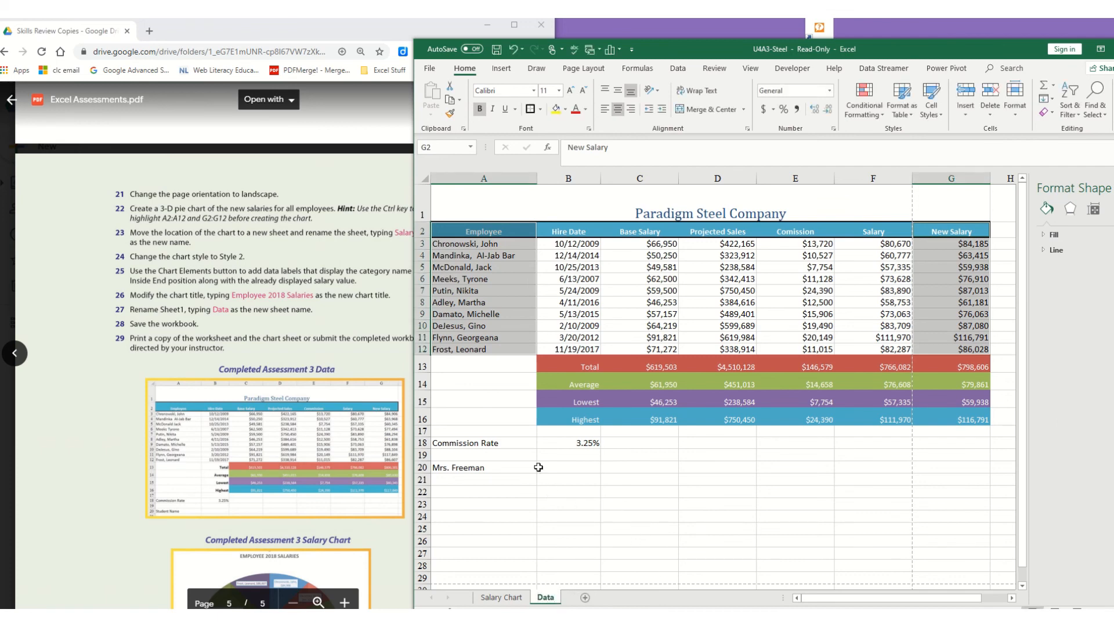
pyautogui.click(521, 602)
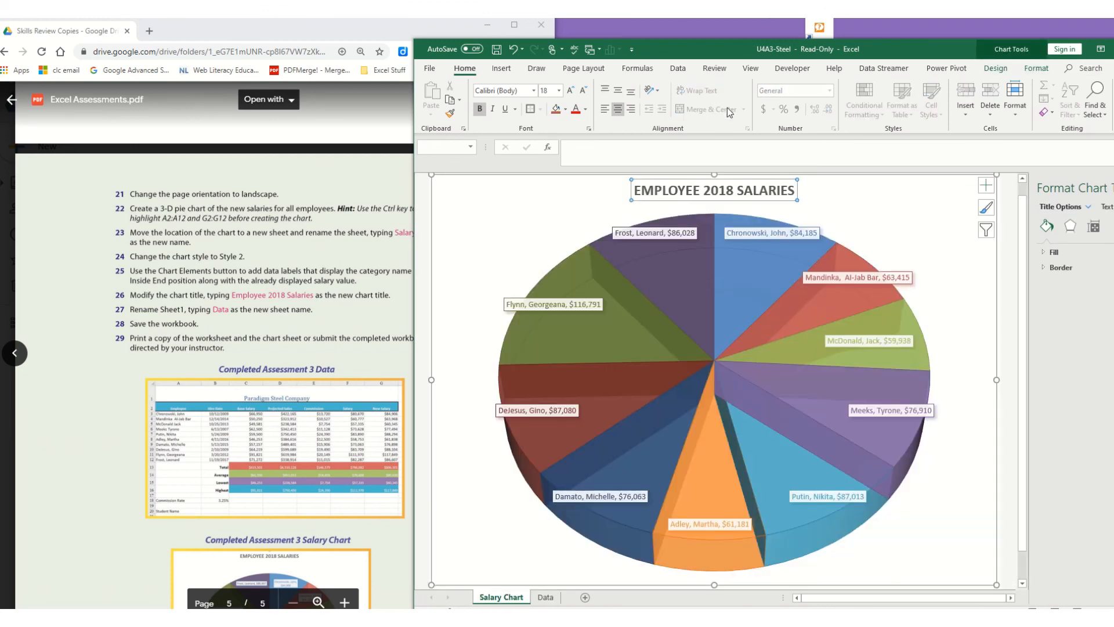